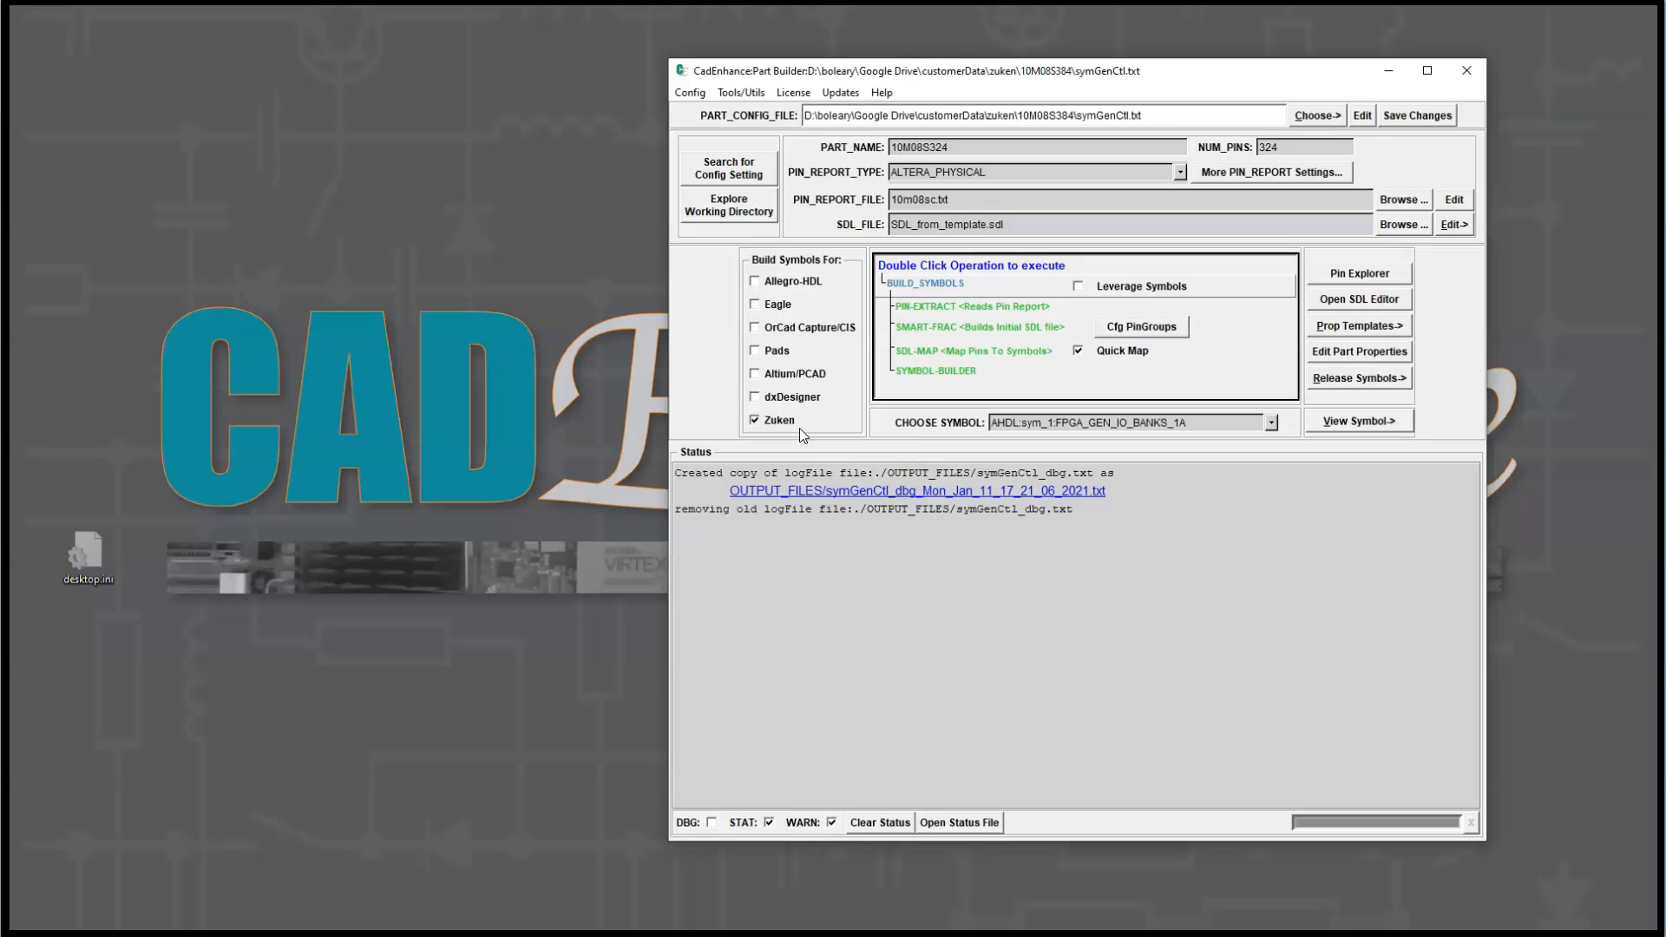
# - Open the part property editor for 10M08S324 and position its window so all Zuken property settings are in view
pyautogui.click(1357, 352)
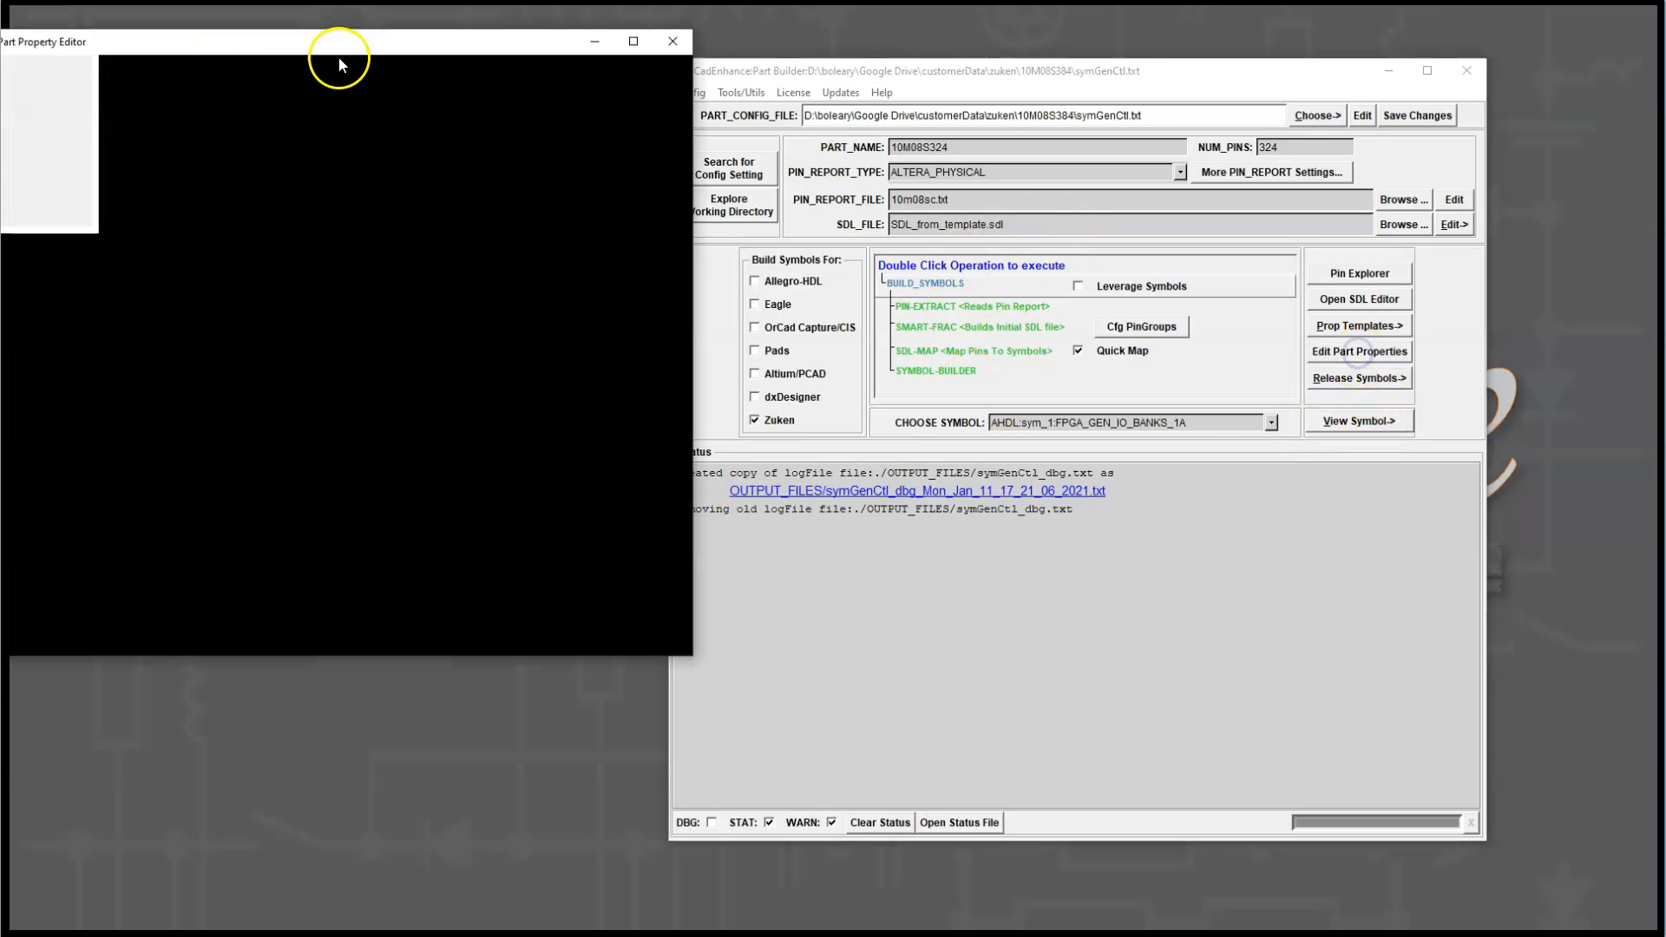
pyautogui.moveTo(238, 43); pyautogui.dragTo(739, 603)
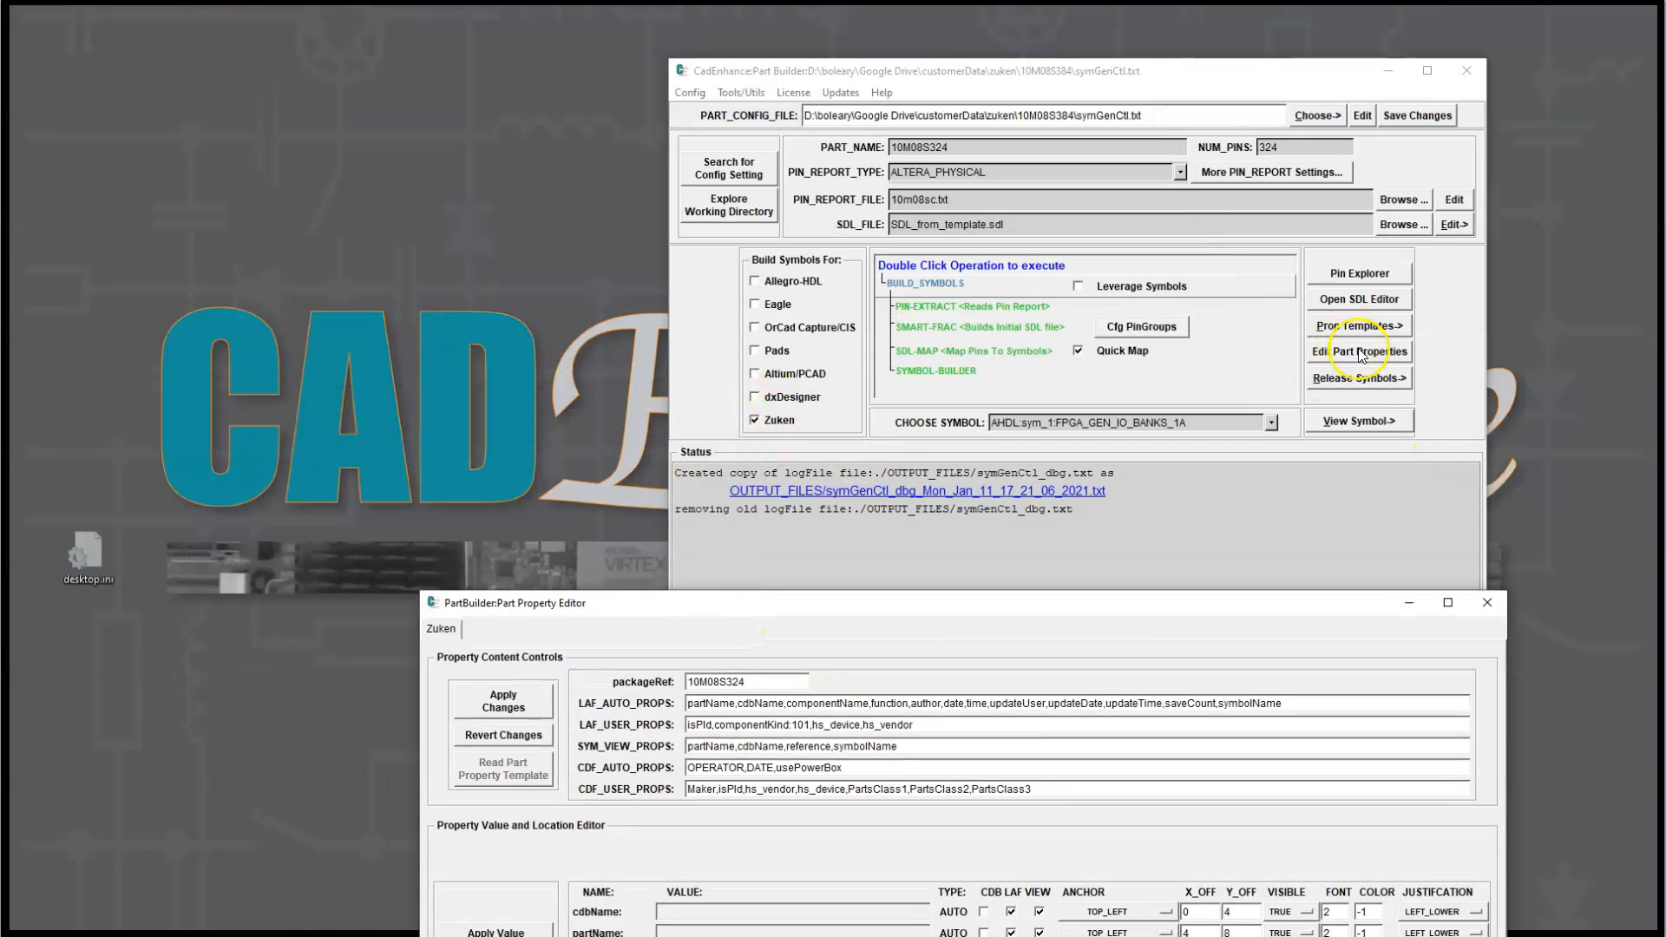
pyautogui.moveTo(1163, 605); pyautogui.dragTo(1091, 56)
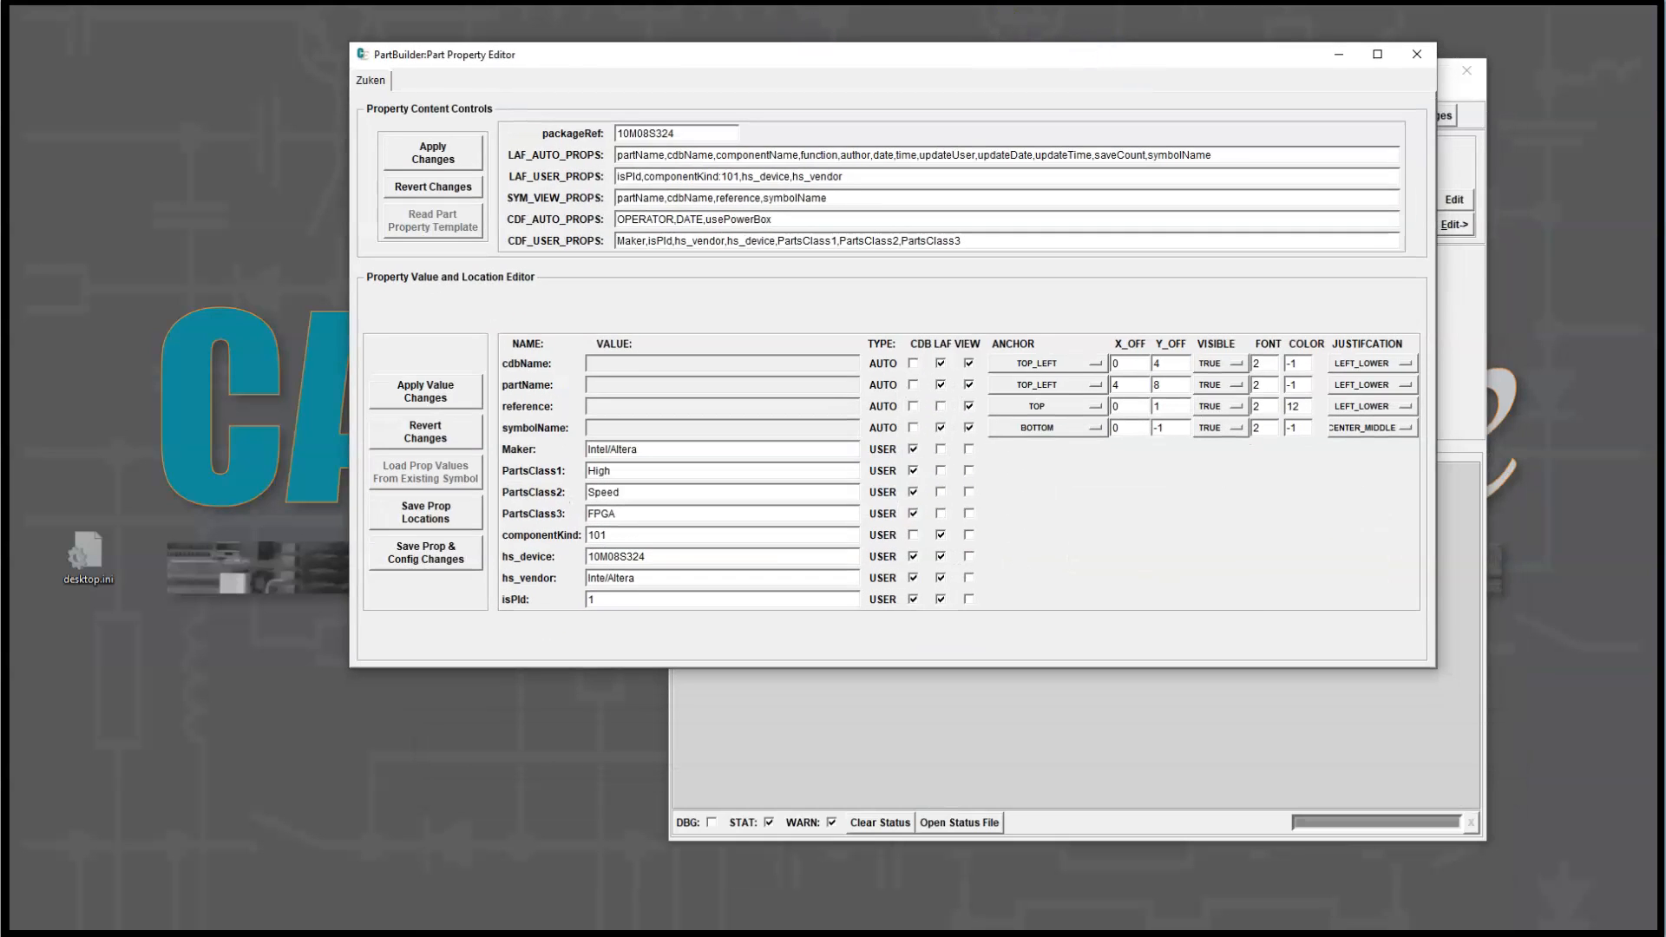
pyautogui.moveTo(610, 61); pyautogui.dragTo(595, 93)
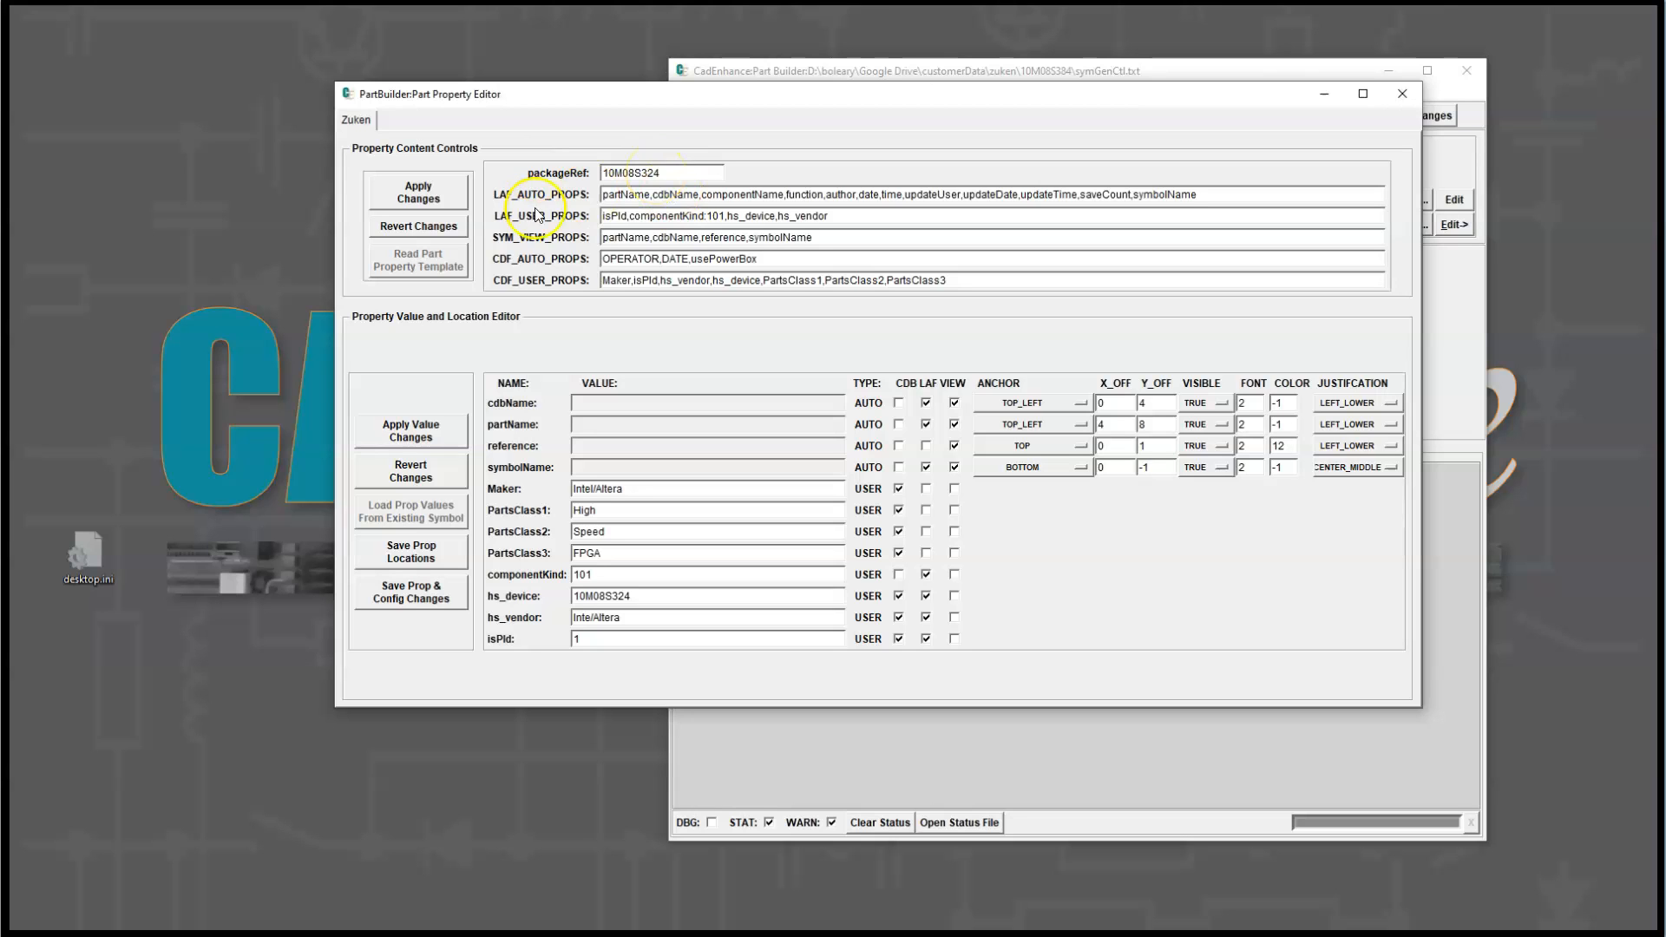
pyautogui.moveTo(571, 196)
# - Switch to the Zuken Symbol Editor and display the symbol properties of 10M08S324_1-3
pyautogui.hotkey('alt', 'Tab')
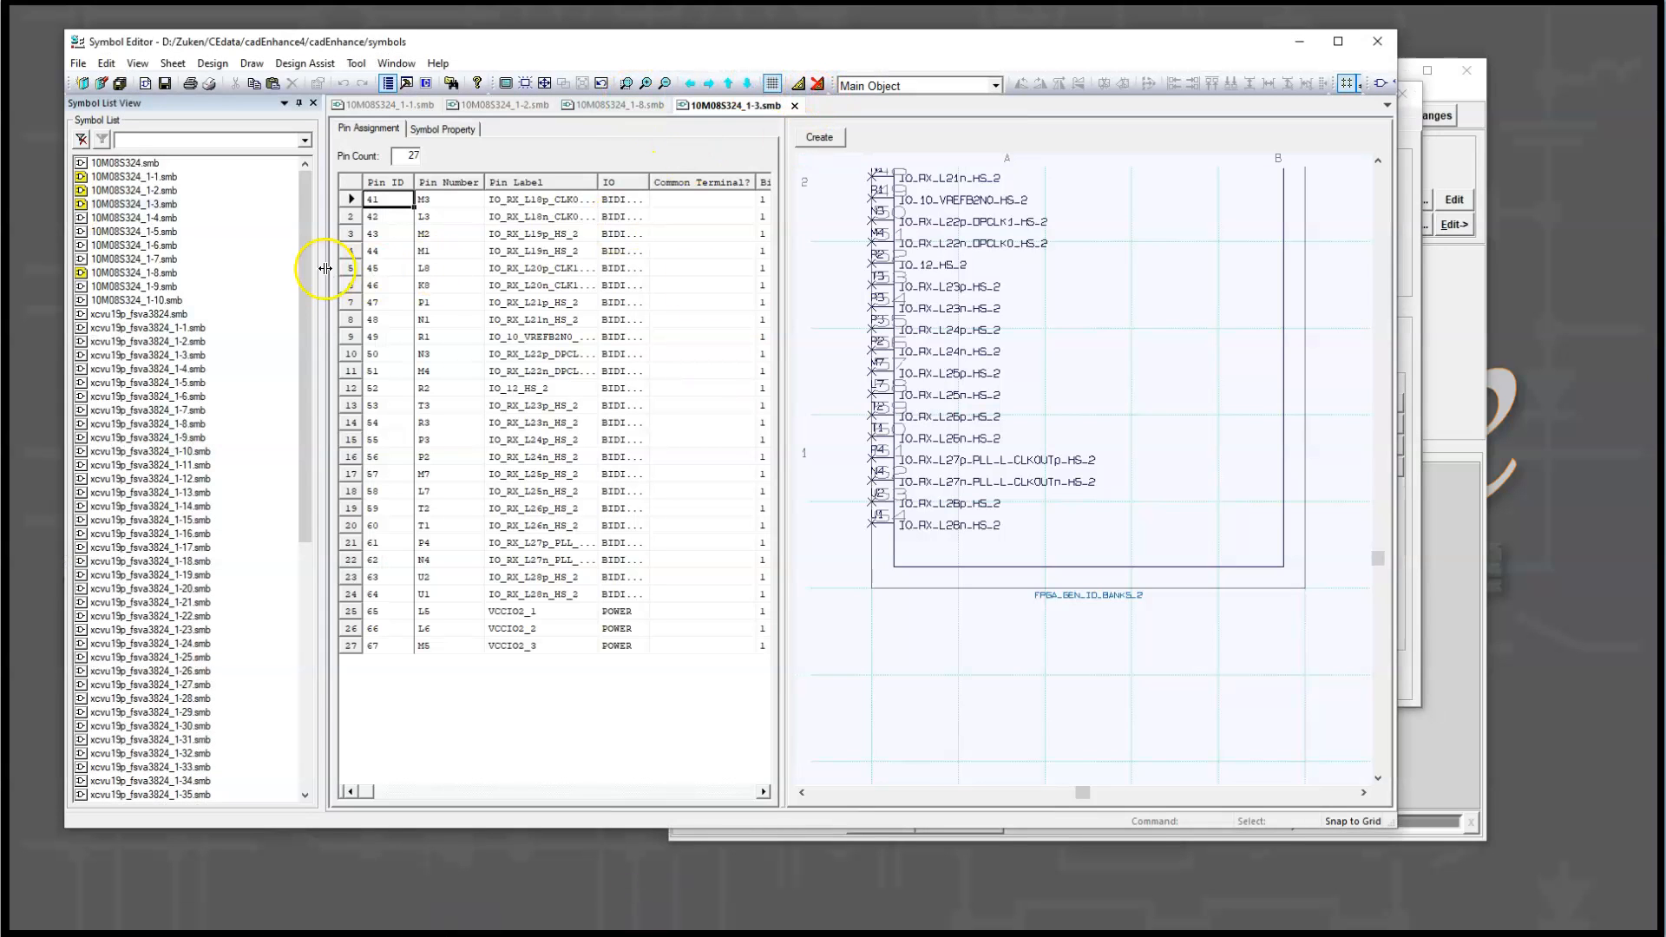
pyautogui.click(443, 128)
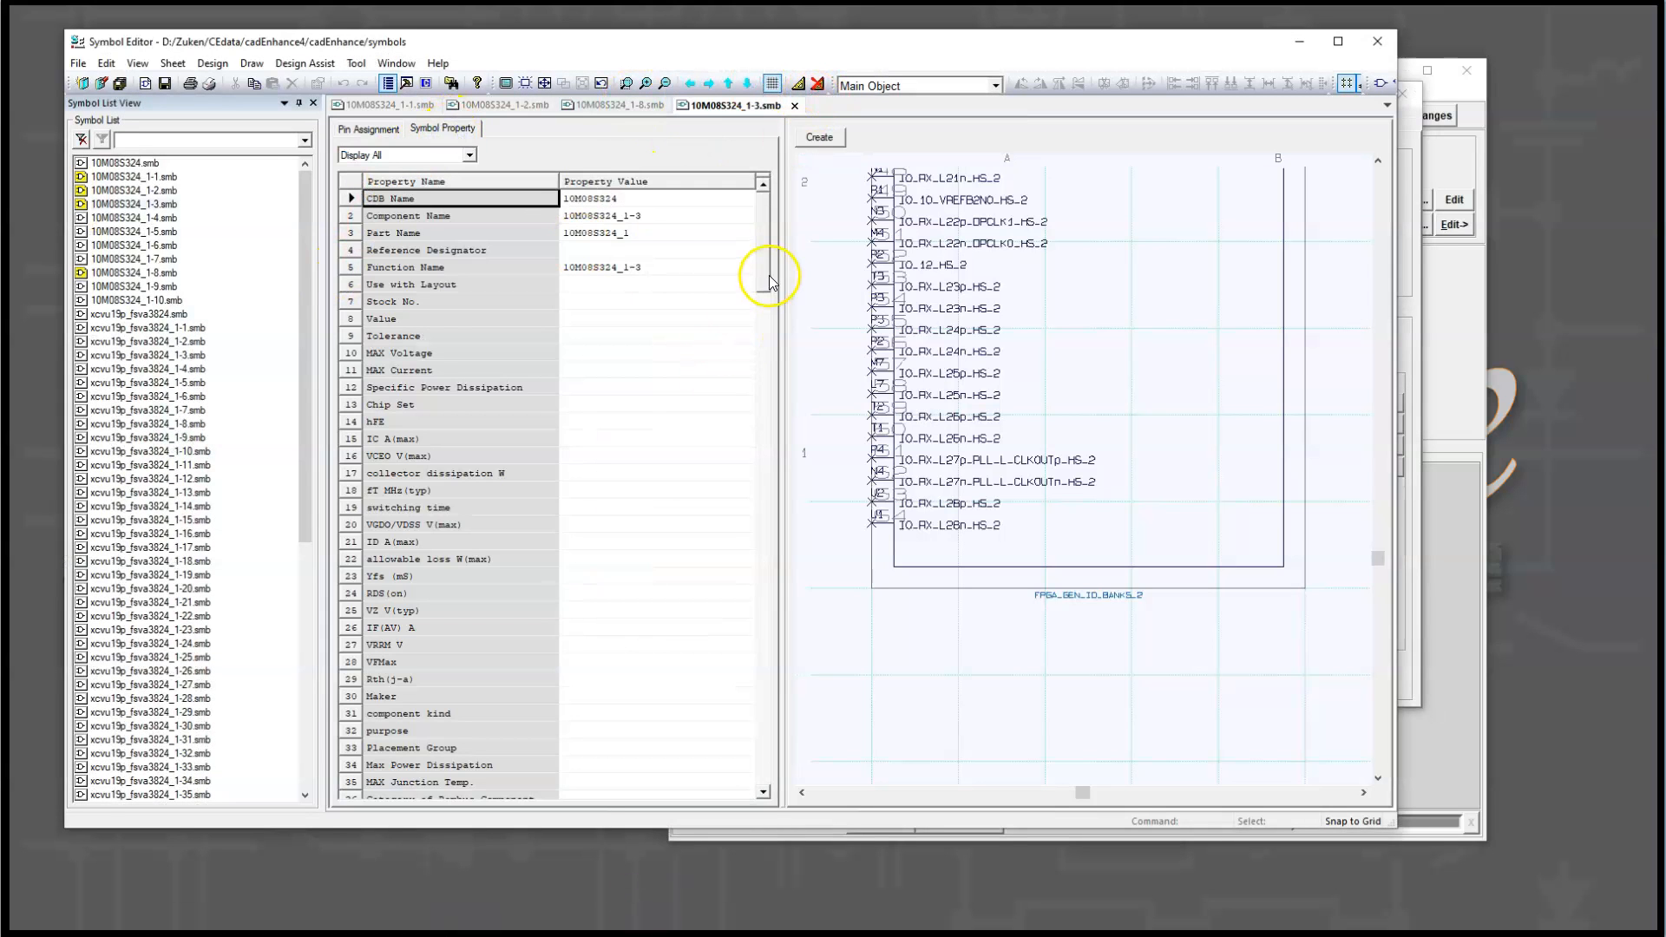
pyautogui.moveTo(650, 38); pyautogui.dragTo(665, 67)
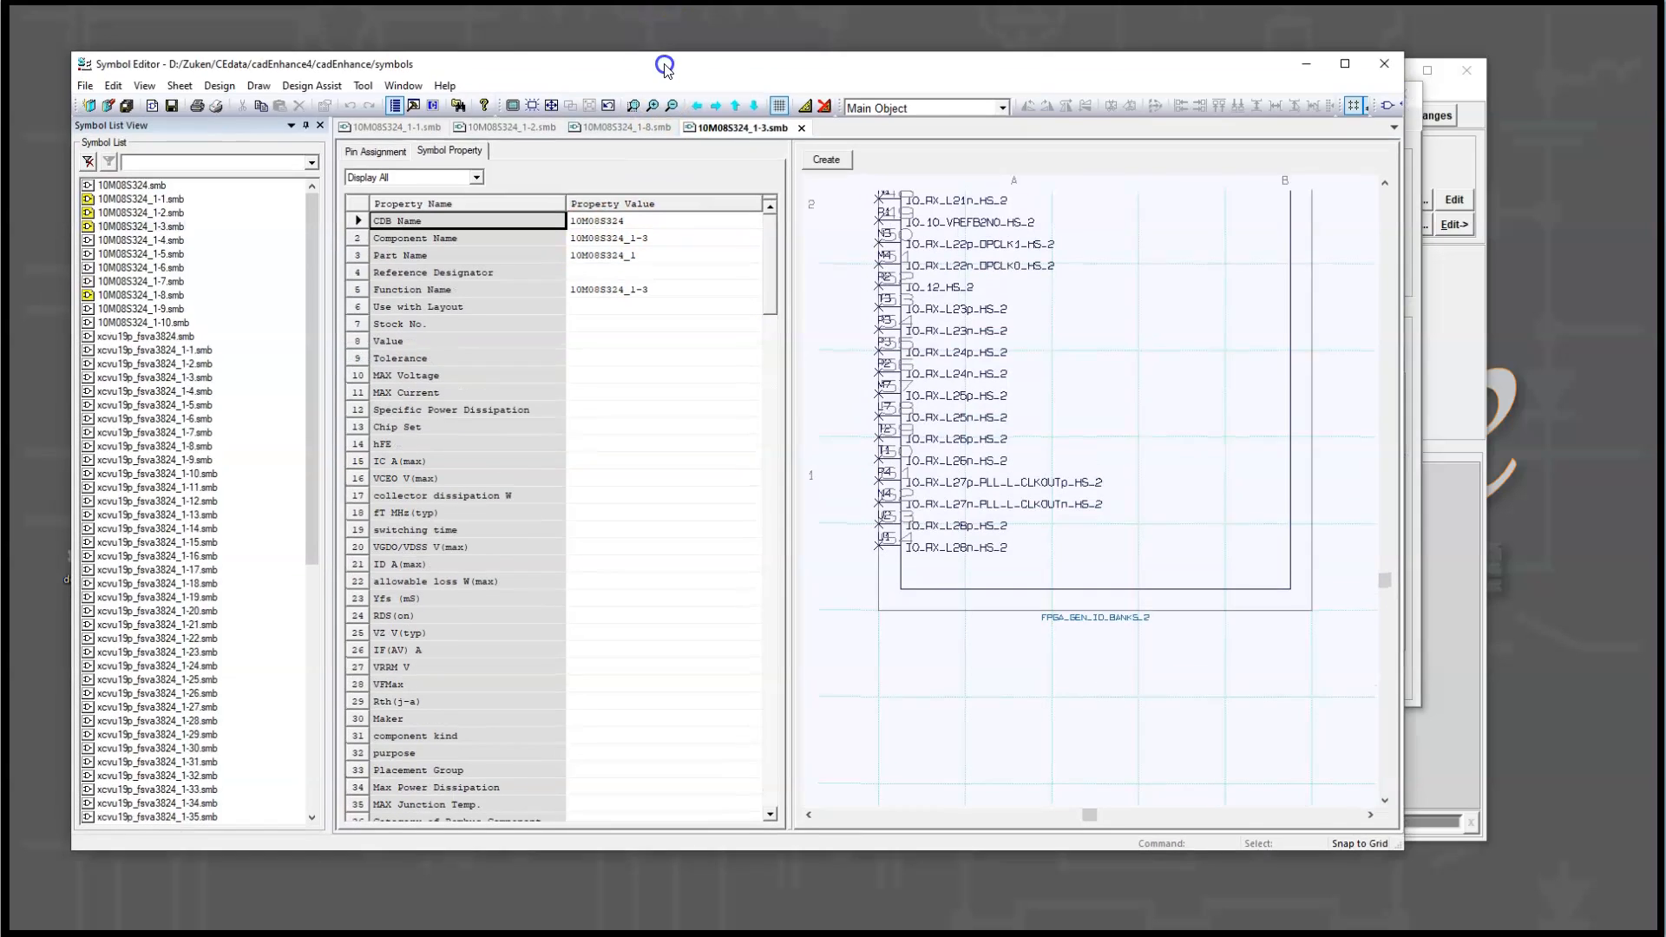
pyautogui.scroll(-1, 498, 352)
pyautogui.scroll(1, 525, 331)
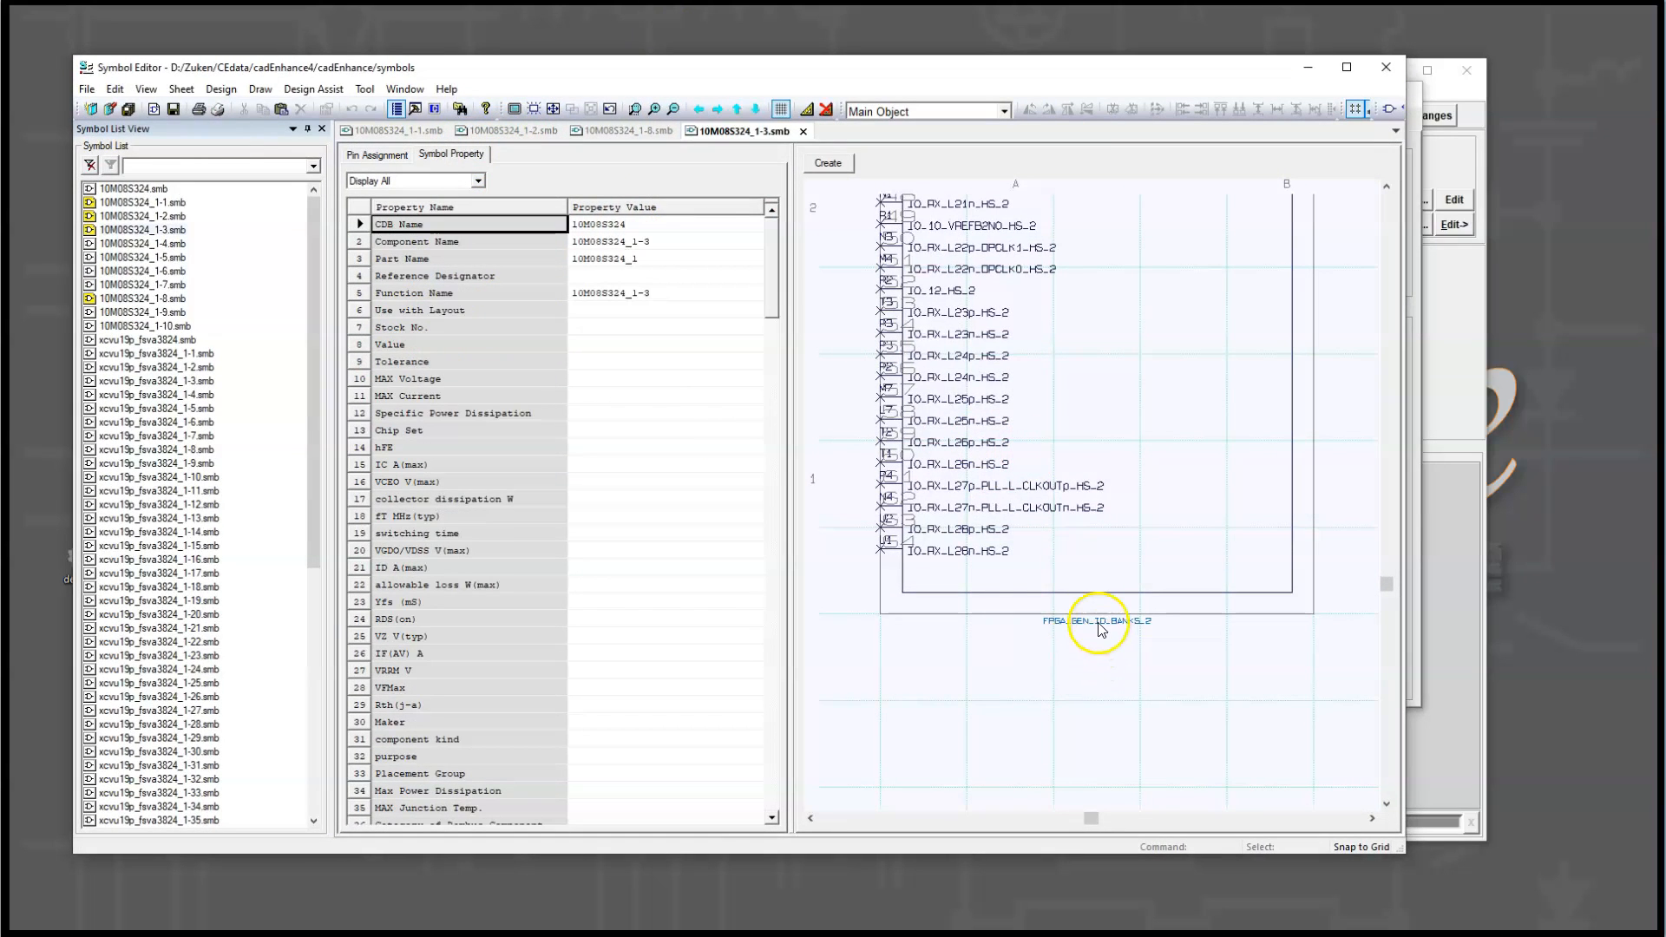
# - Inspect the attributes of the partName text above the 10M08S324_1-3 symbol, then close the attribute display
pyautogui.moveTo(1386, 583); pyautogui.dragTo(1394, 327)
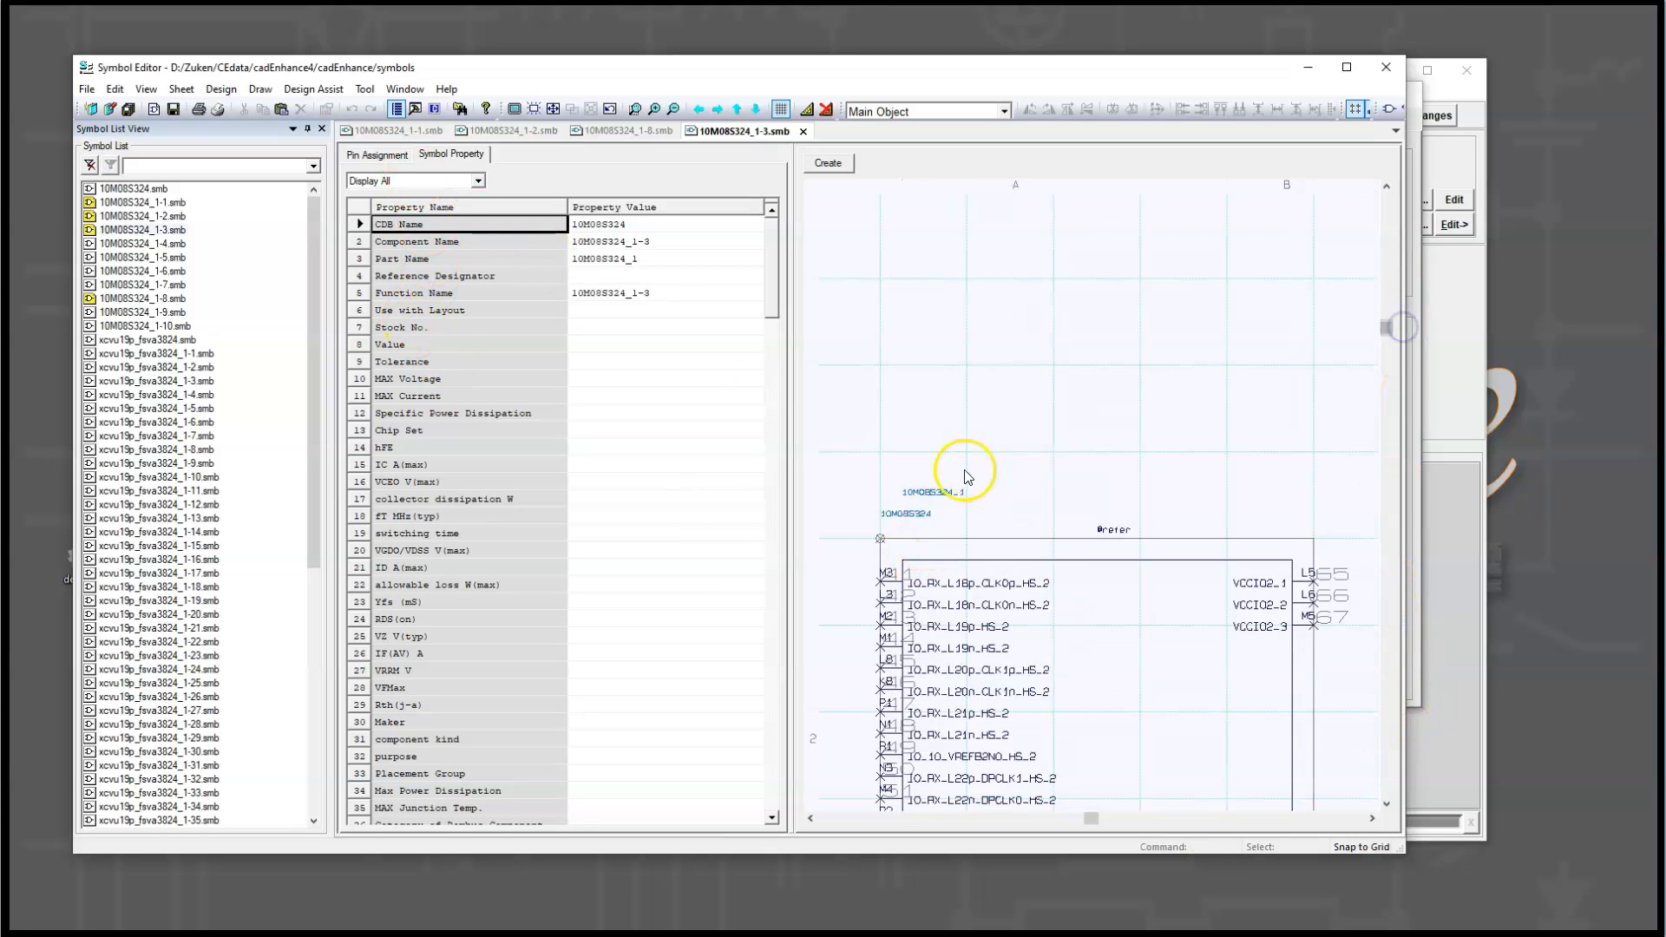
pyautogui.click(934, 492)
pyautogui.rightClick(929, 493)
pyautogui.click(972, 621)
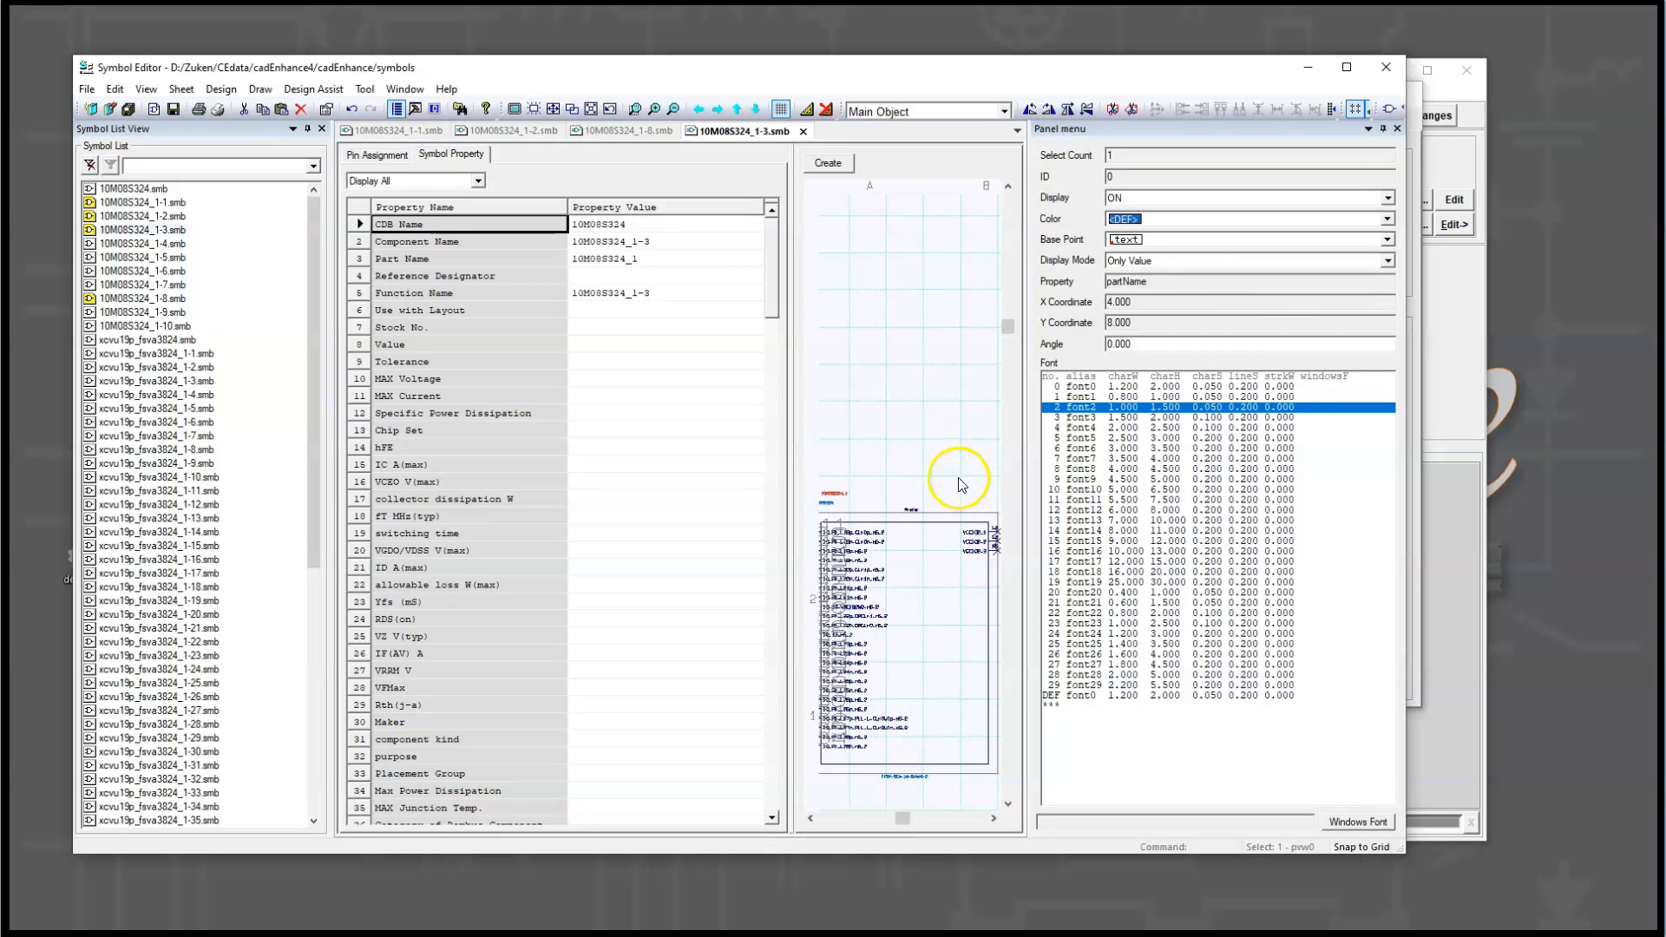
pyautogui.click(1385, 129)
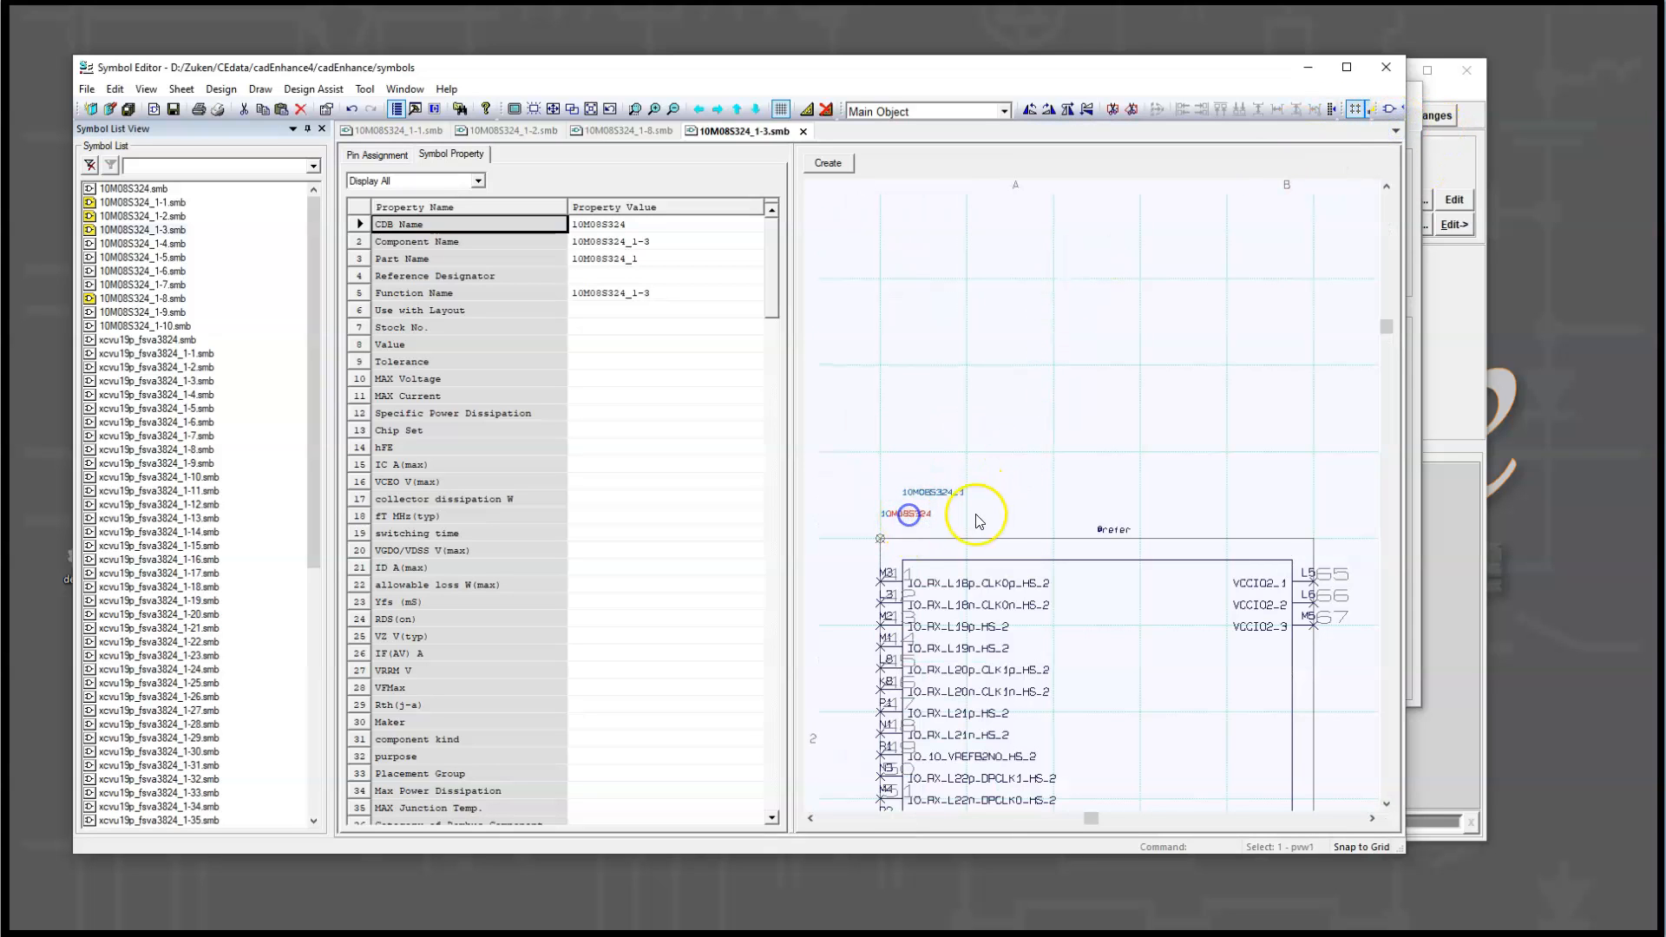
# - Inspect the attributes of the reference text above the 10M08S324_1-3 symbol body, then close them
pyautogui.rightClick(1113, 530)
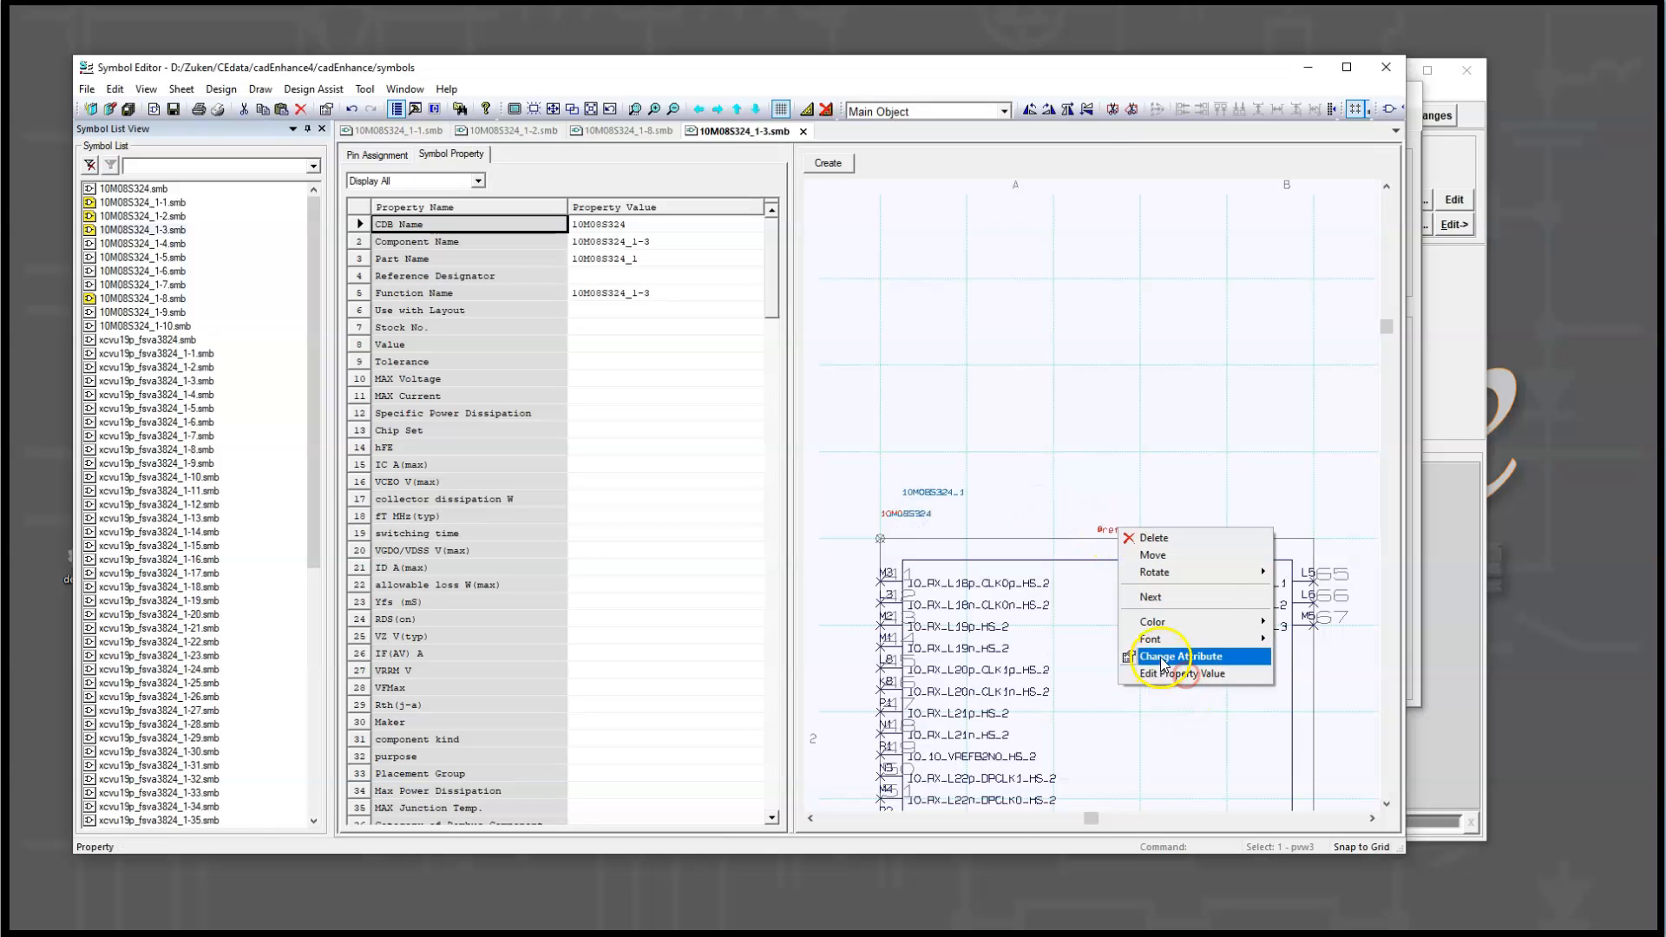
pyautogui.click(1169, 658)
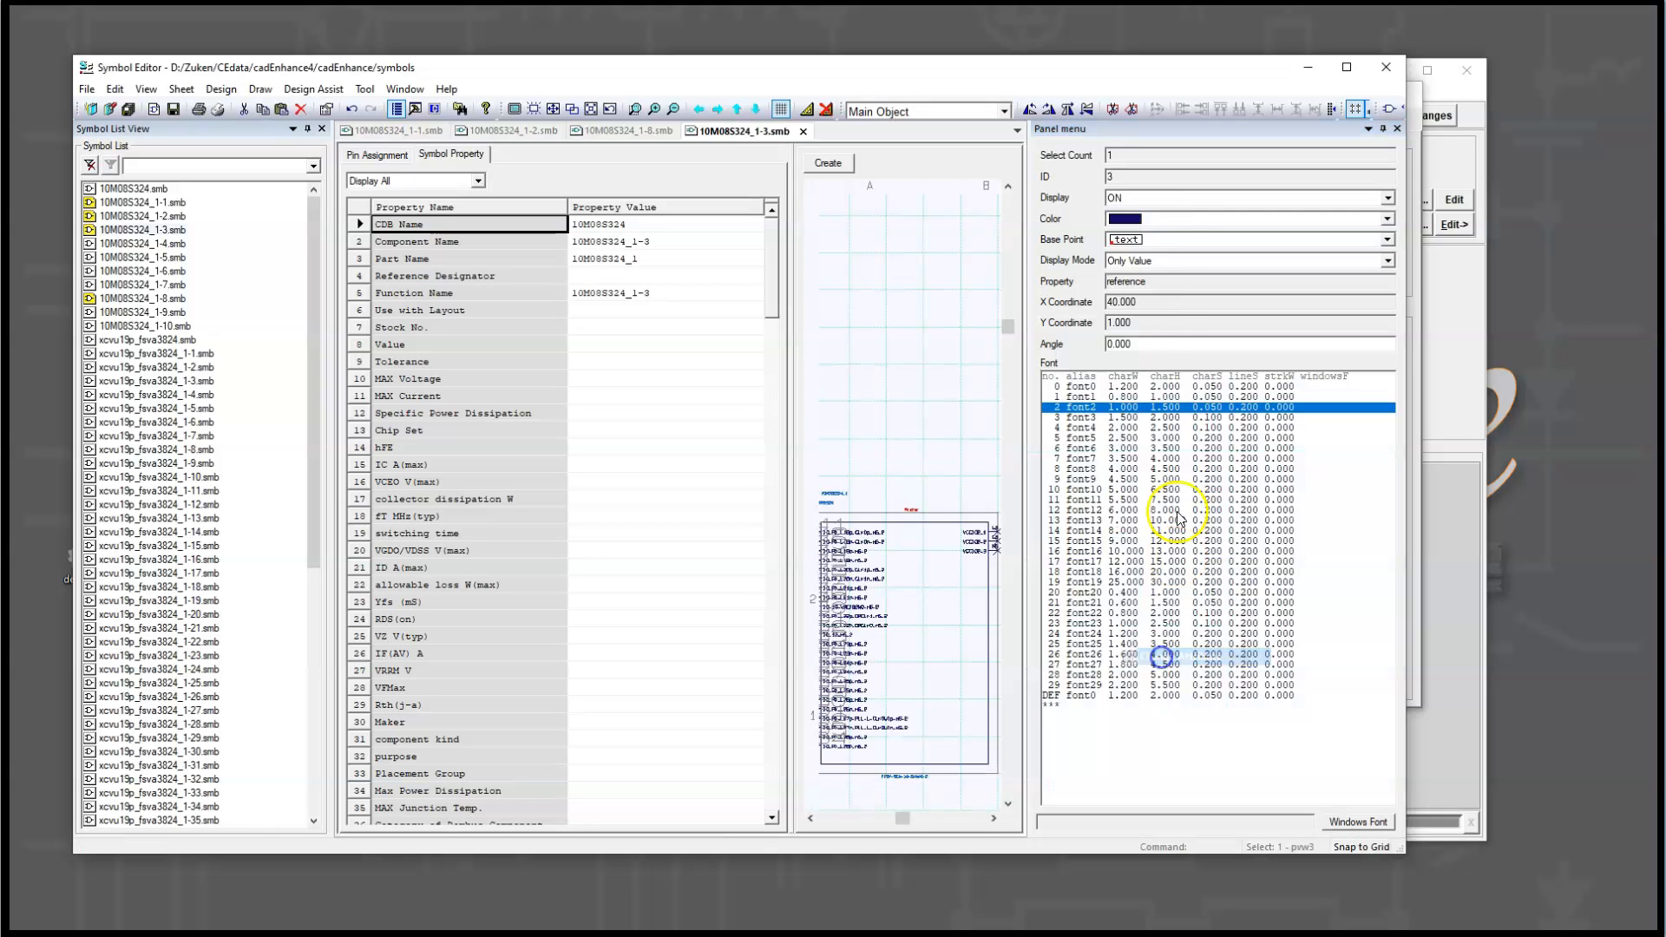
pyautogui.doubleClick(1127, 283)
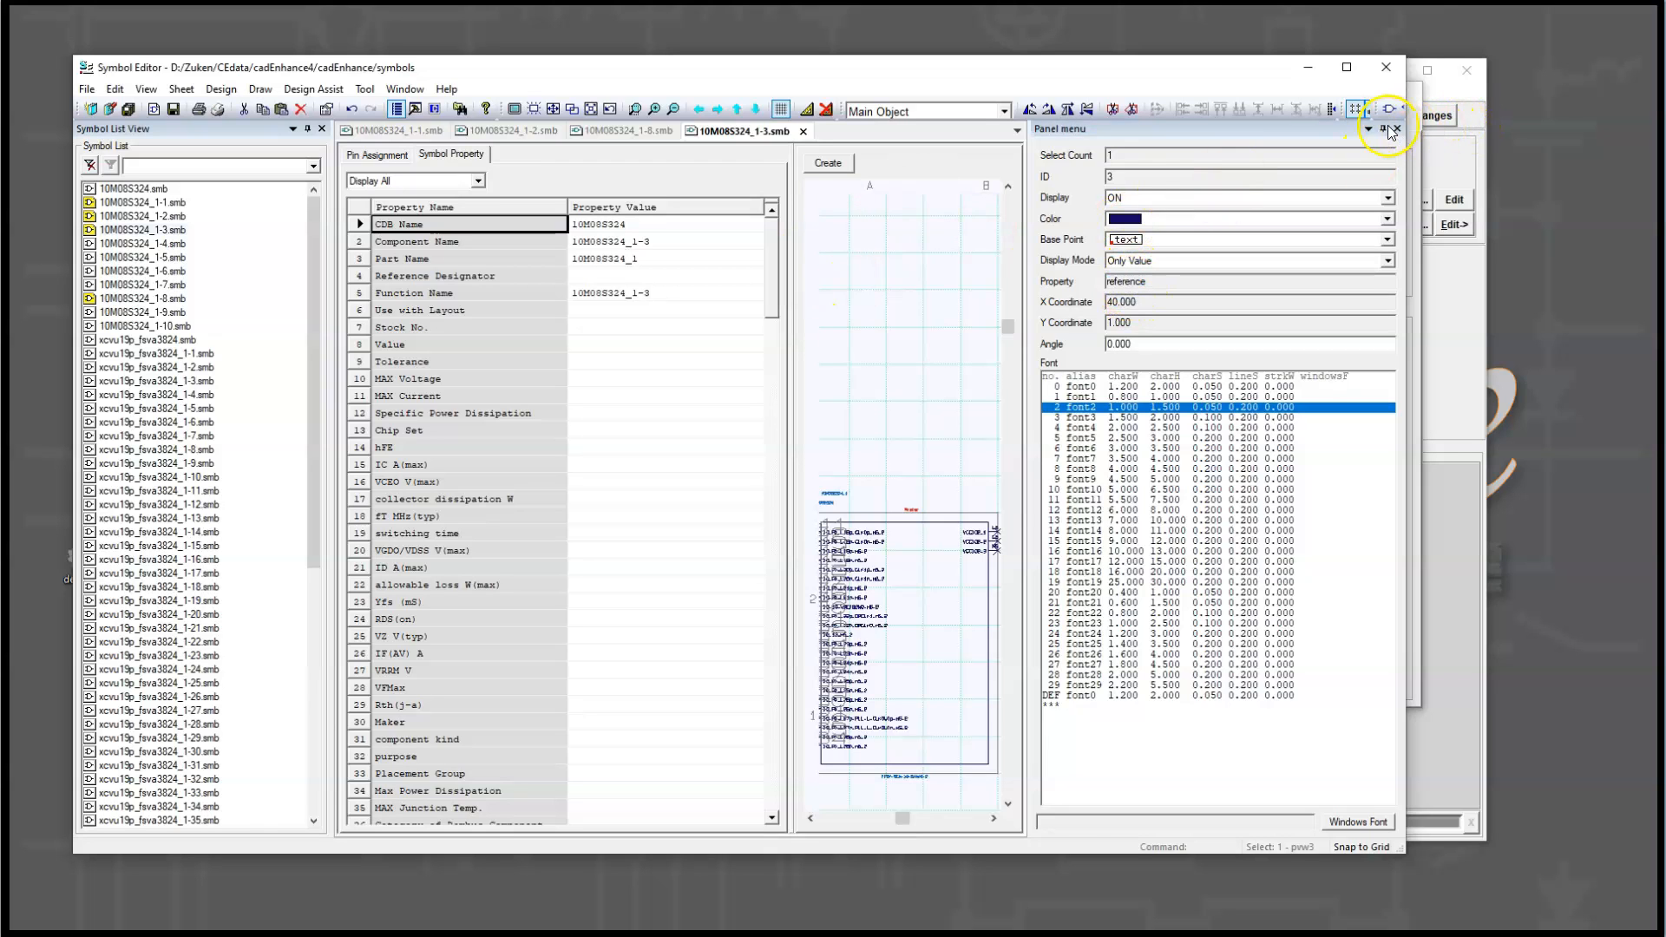
pyautogui.click(1396, 128)
# - Inspect the attributes of the symbolName text beneath the 10M08S324_1-3 symbol, then close them
pyautogui.scroll(-5, 1097, 490)
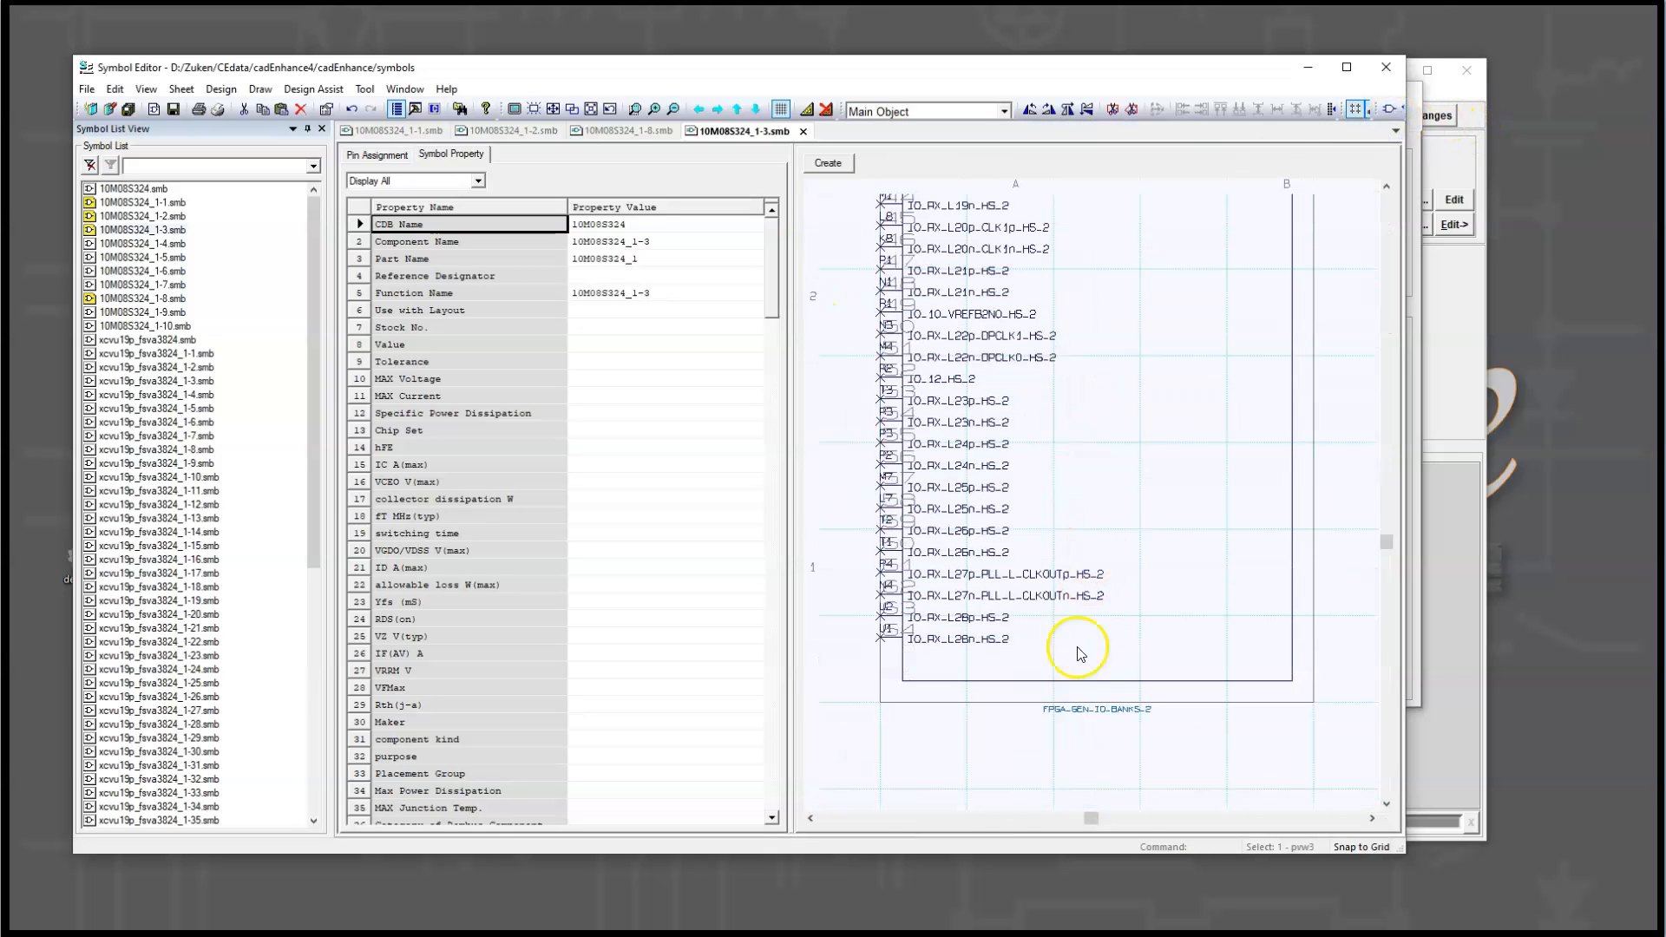
pyautogui.rightClick(1088, 719)
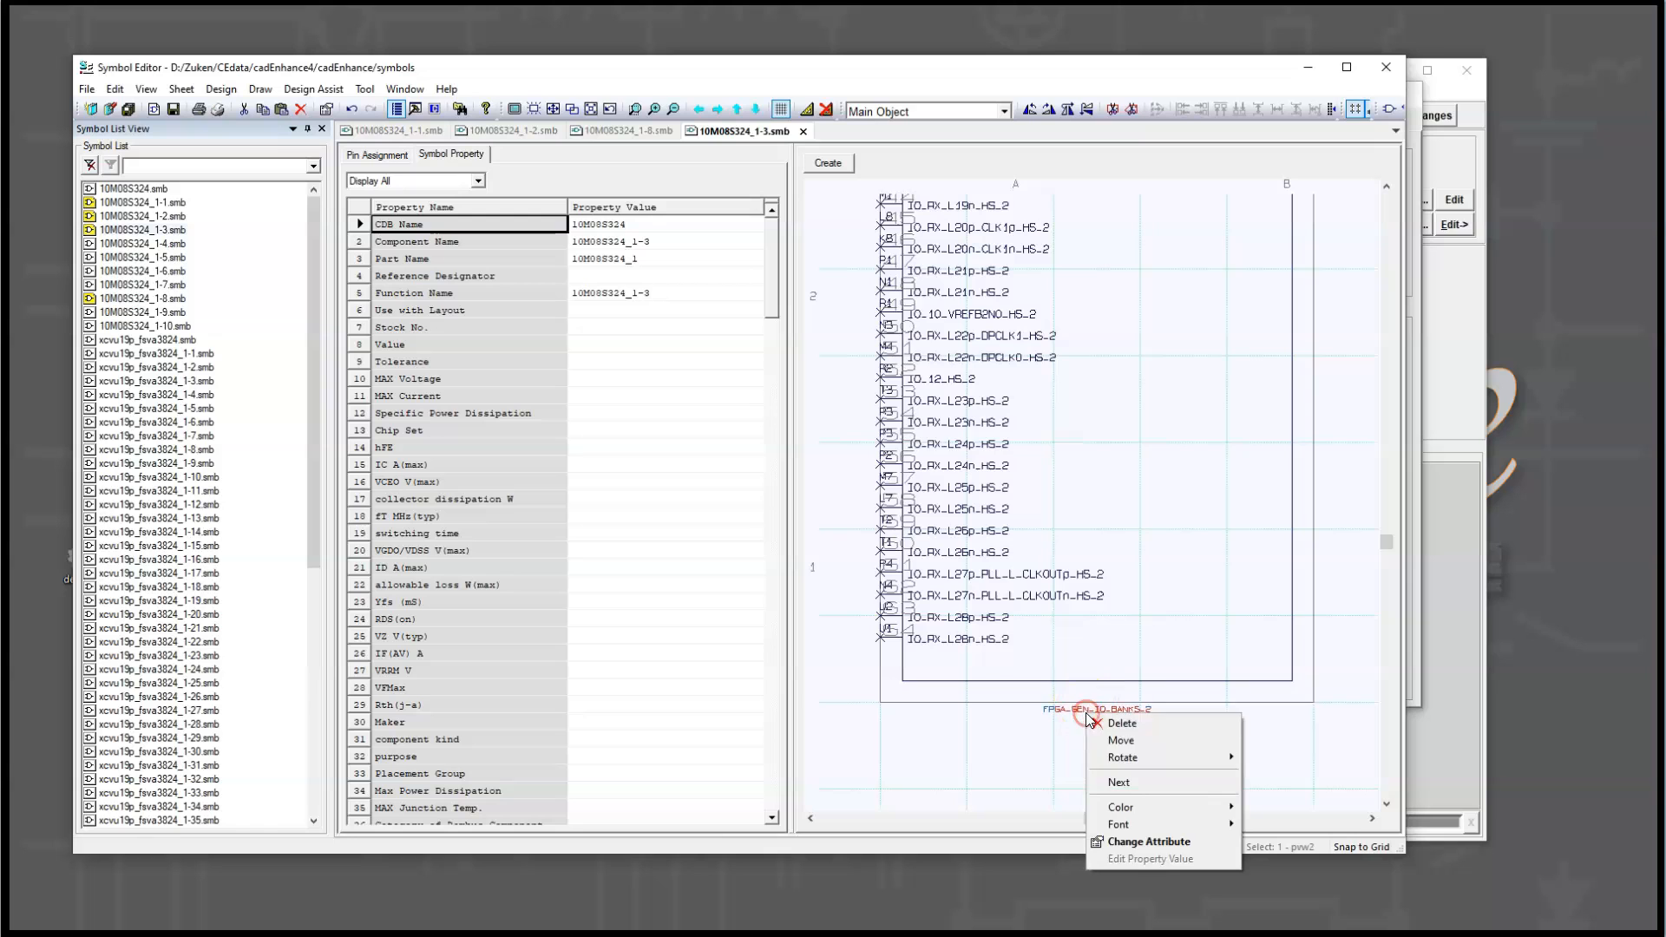
pyautogui.click(1148, 841)
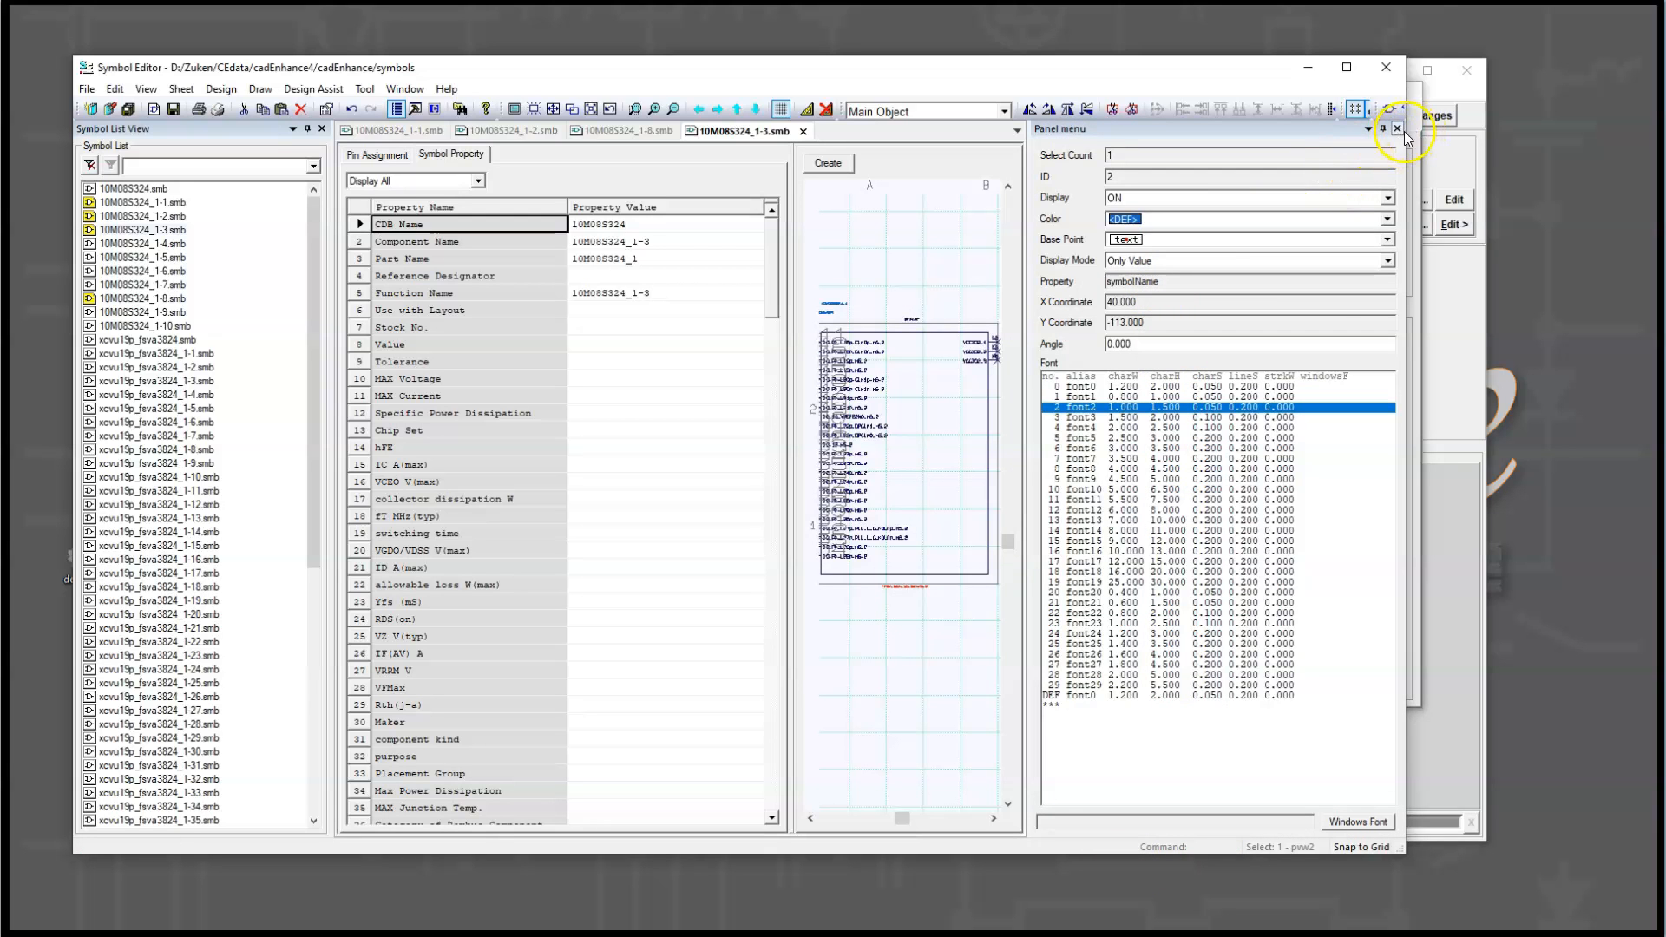
pyautogui.click(1398, 129)
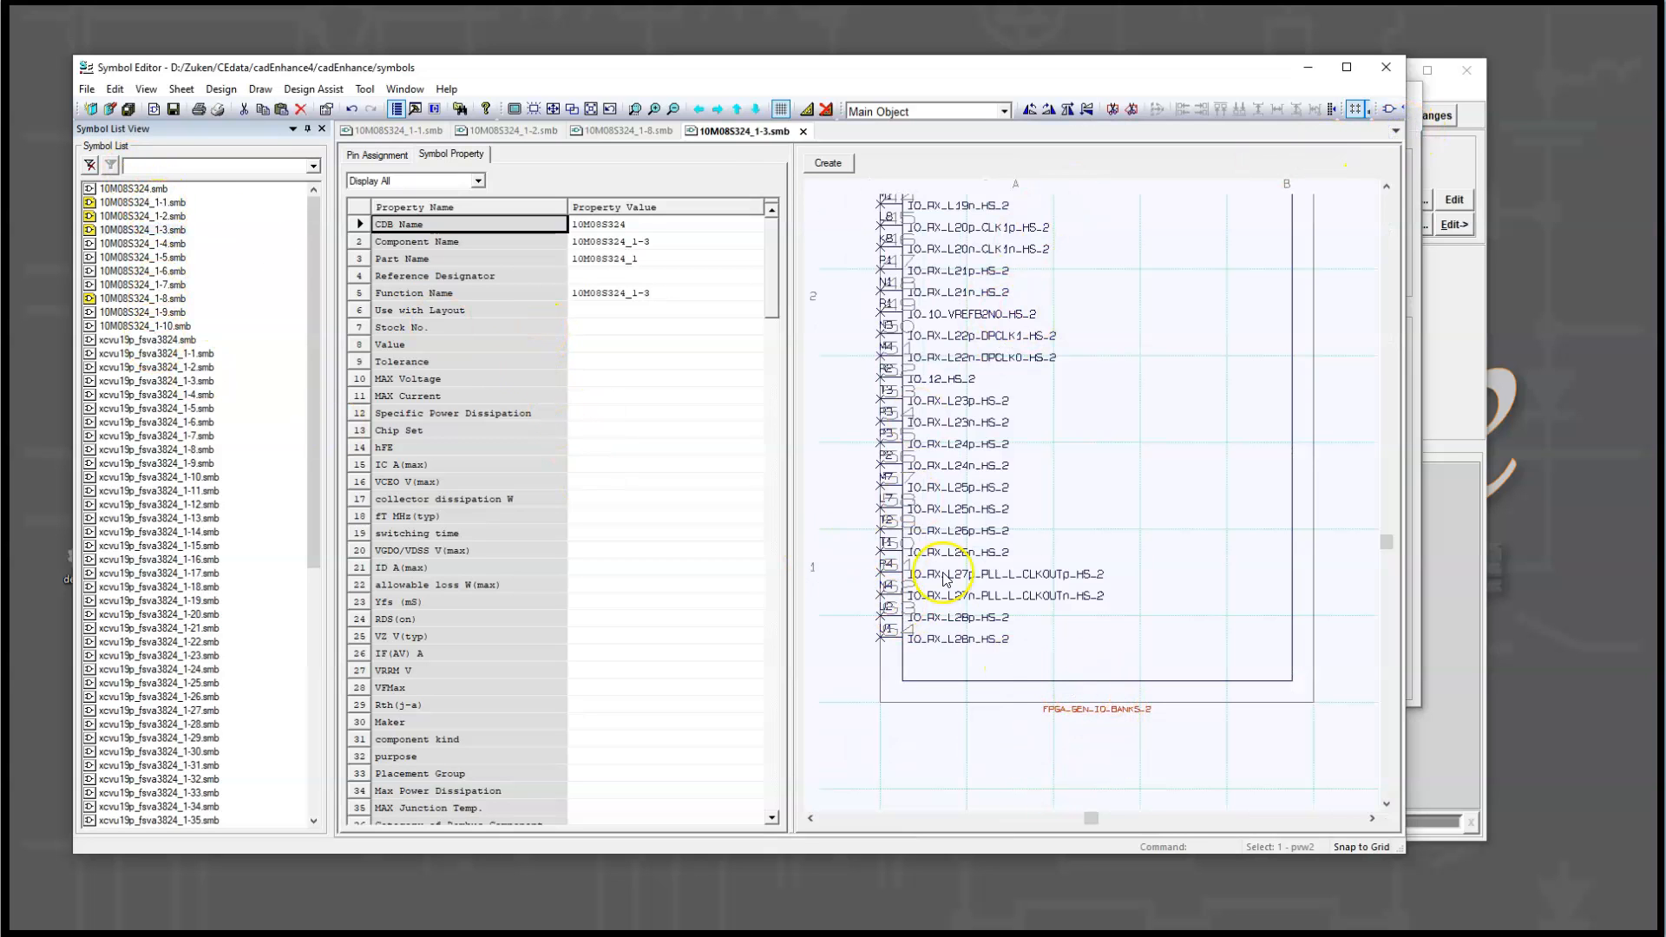
# - Open symbols 10M08S324_1-1 and 10M08S324_1-4 and check the symbol name placed beneath each body
pyautogui.scroll(5, 1138, 422)
pyautogui.scroll(-4, 1125, 444)
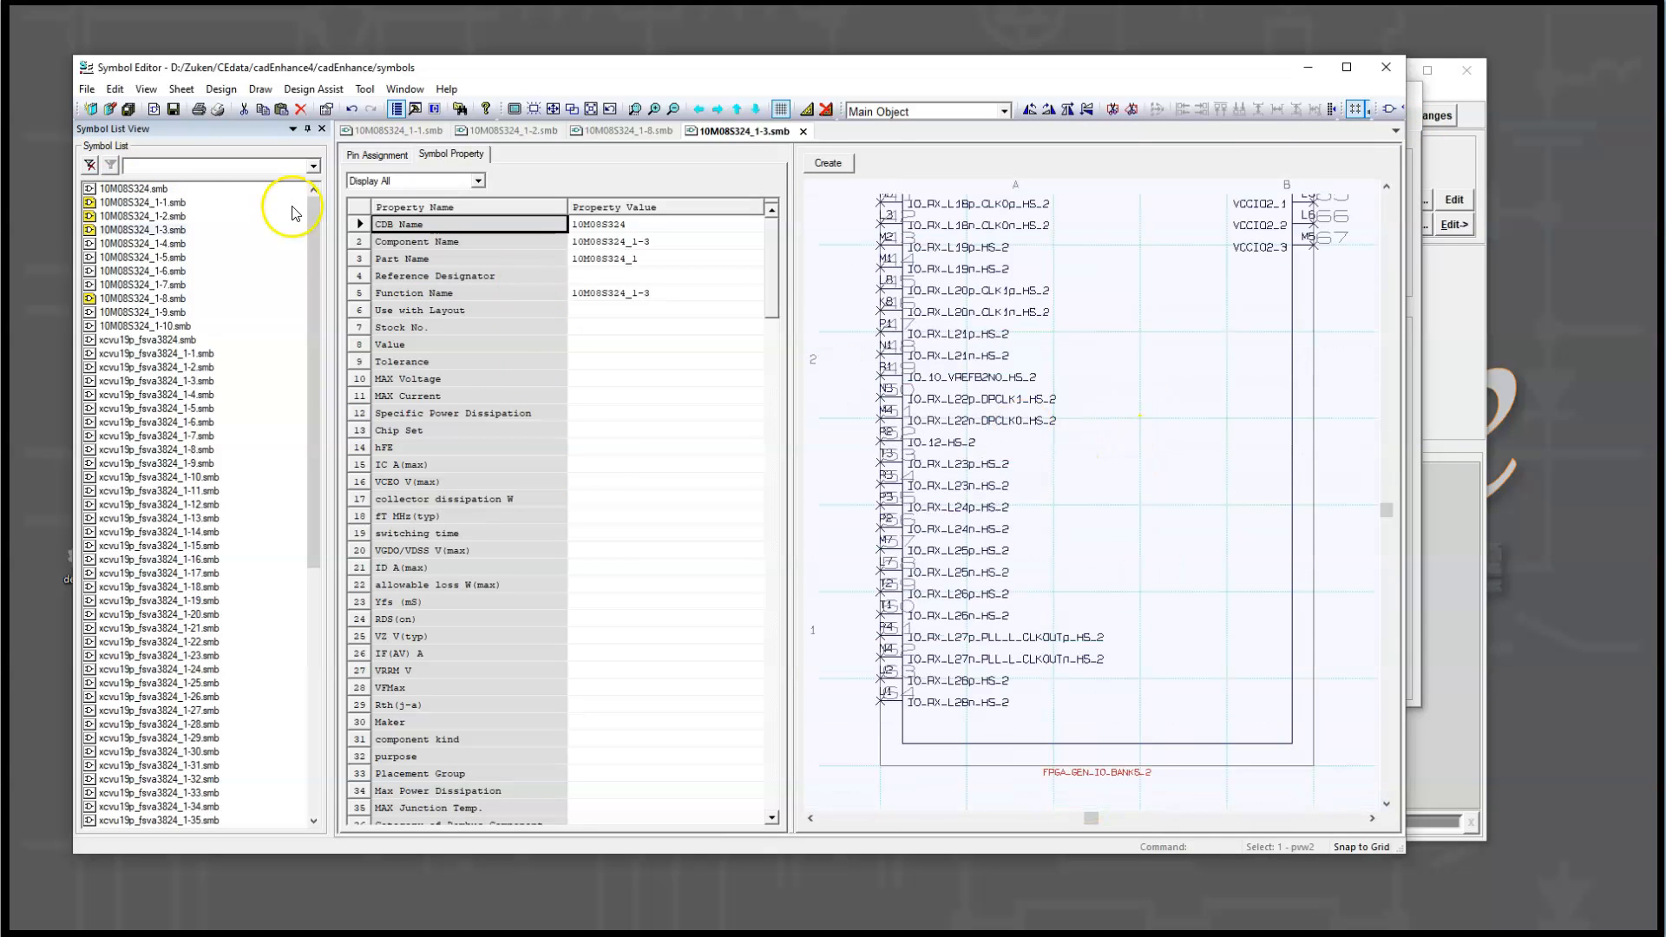
pyautogui.doubleClick(143, 202)
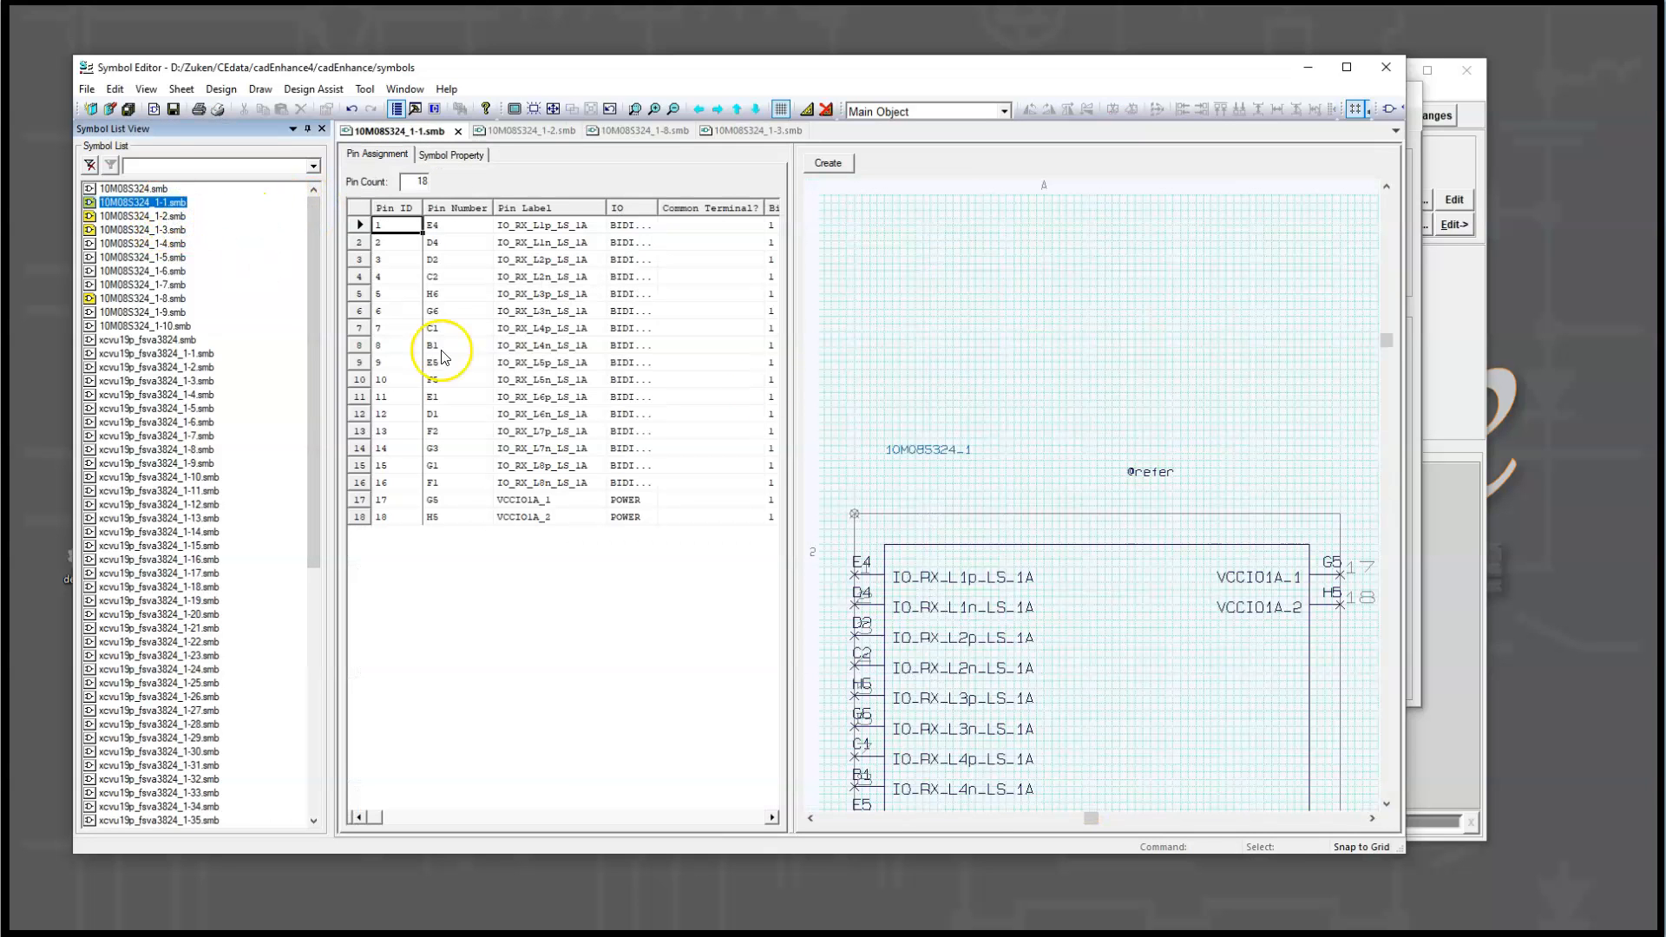
pyautogui.scroll(-3, 1037, 598)
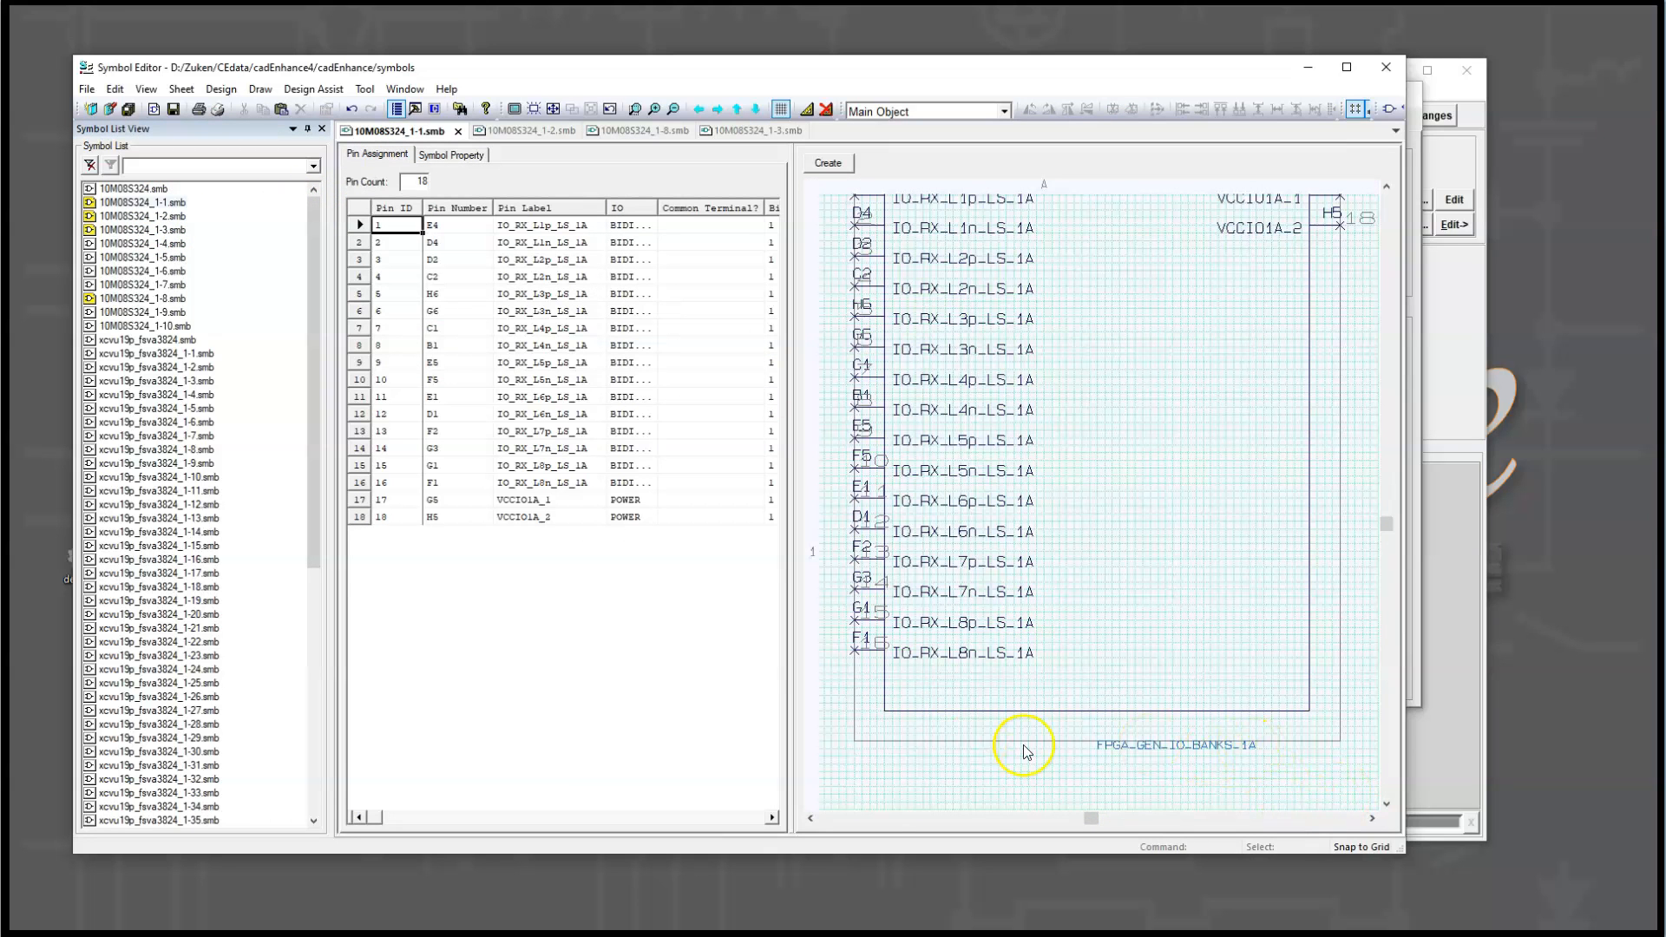
pyautogui.doubleClick(149, 246)
pyautogui.scroll(-3, 1054, 629)
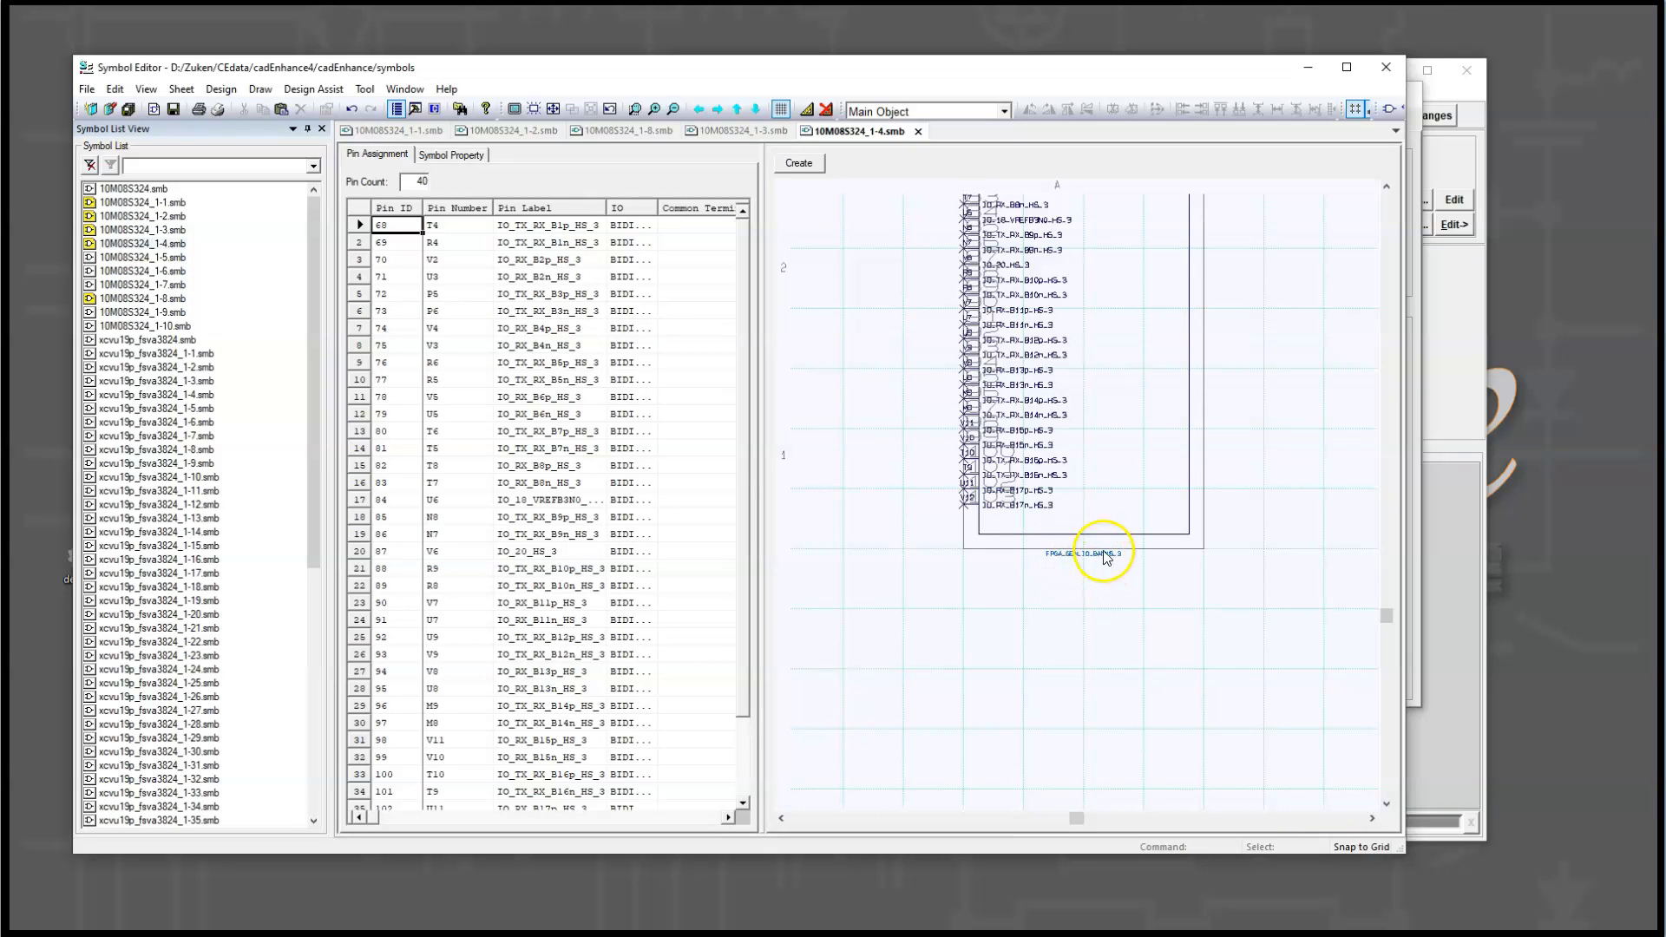
# - Open symbols 10M08S324_1-8 and 10M08S324_1-10 and check the symbol name beneath each body
pyautogui.doubleClick(156, 297)
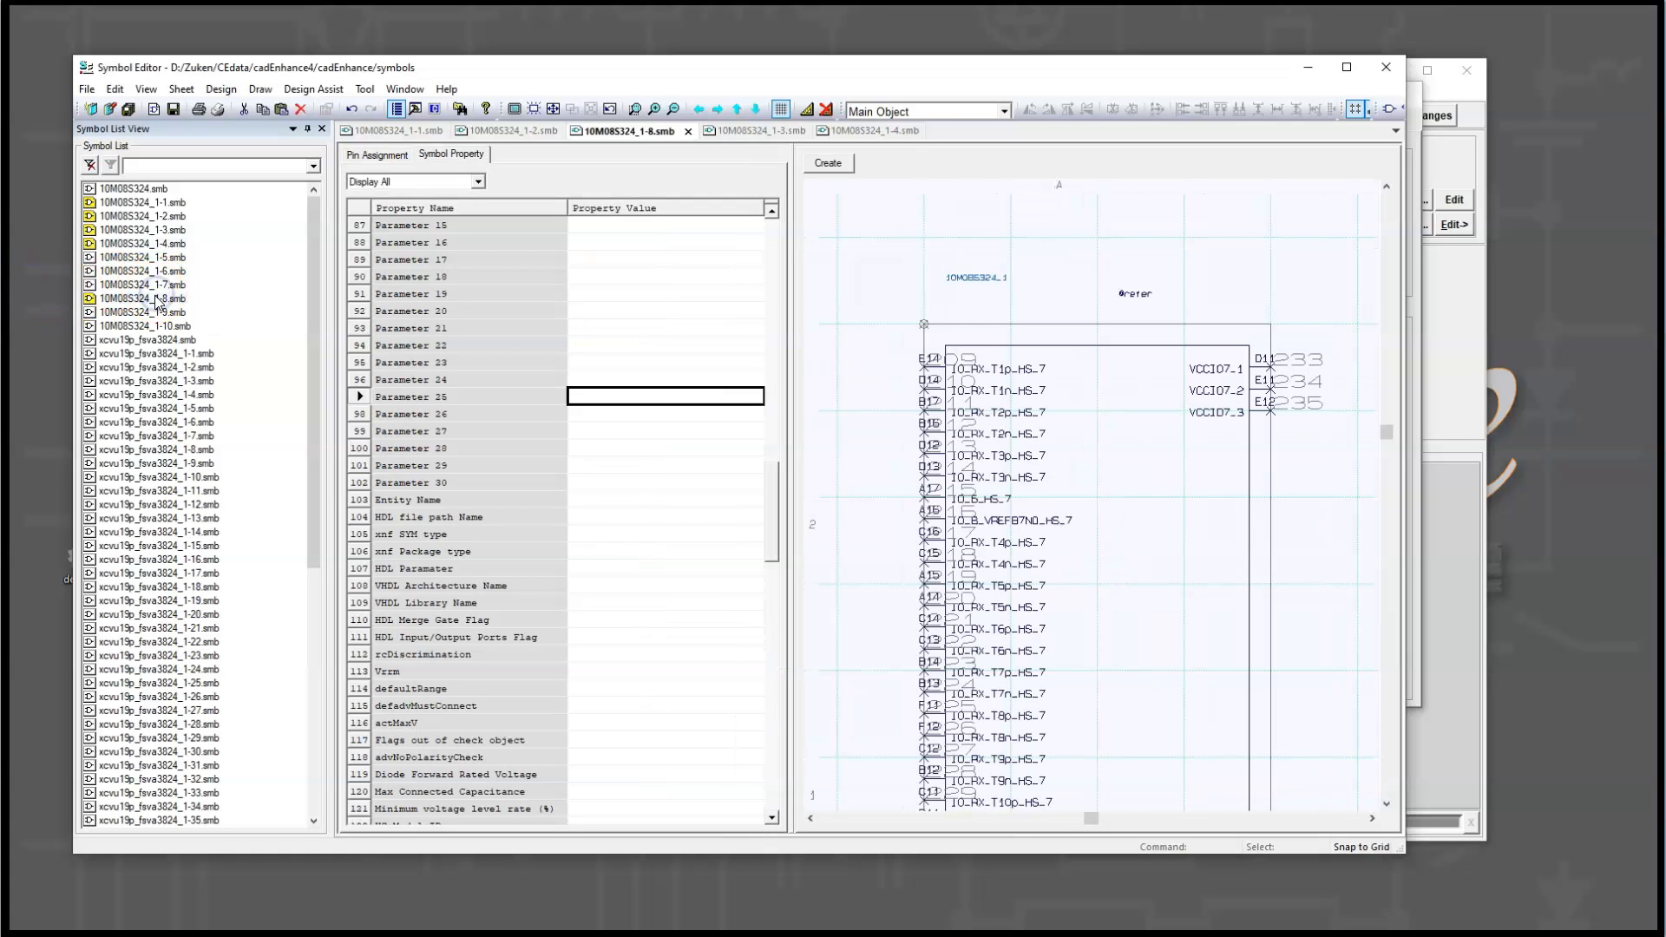
pyautogui.scroll(-3, 1085, 564)
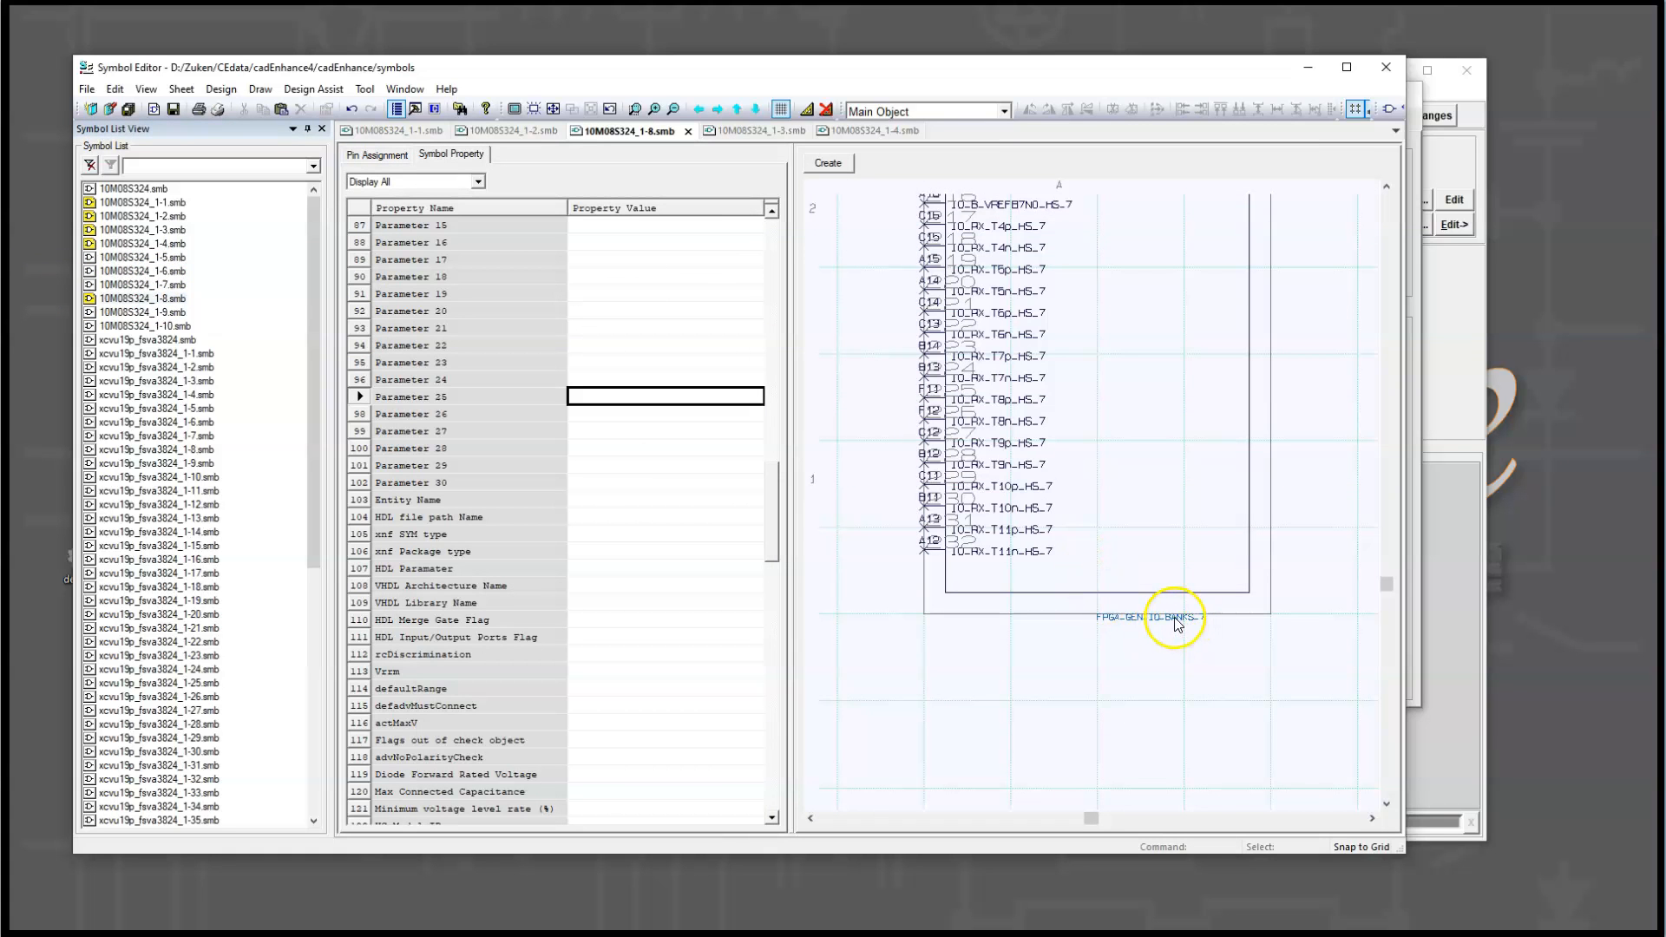
pyautogui.doubleClick(173, 325)
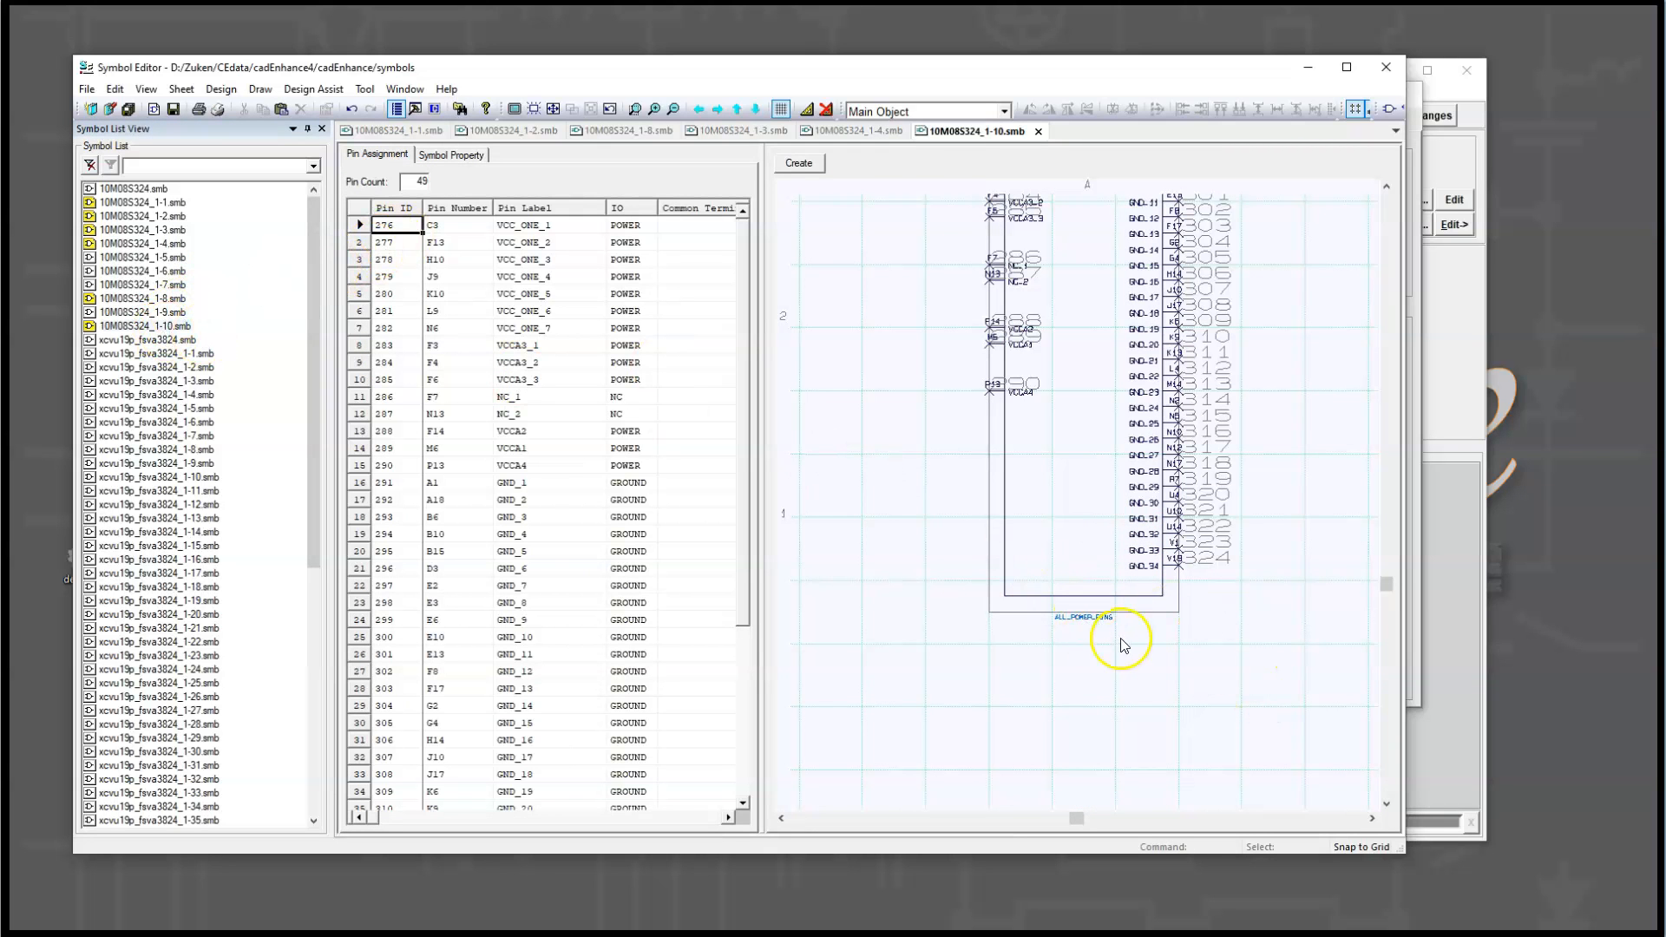
pyautogui.scroll(3, 1102, 443)
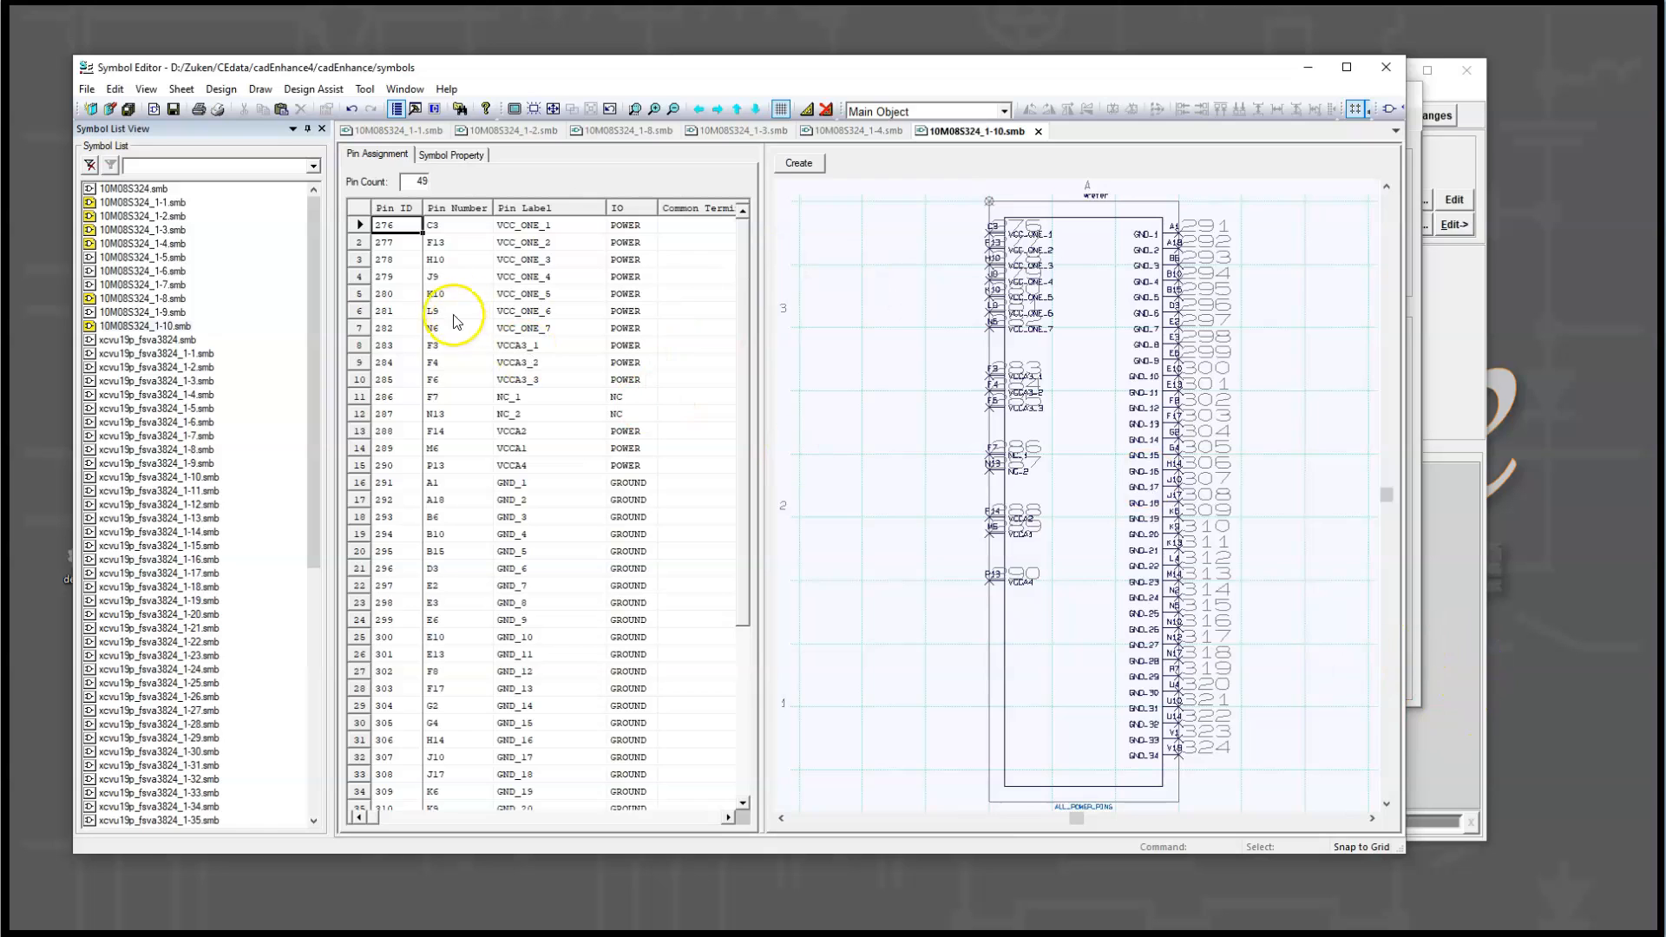
pyautogui.moveTo(484, 75); pyautogui.dragTo(552, 81)
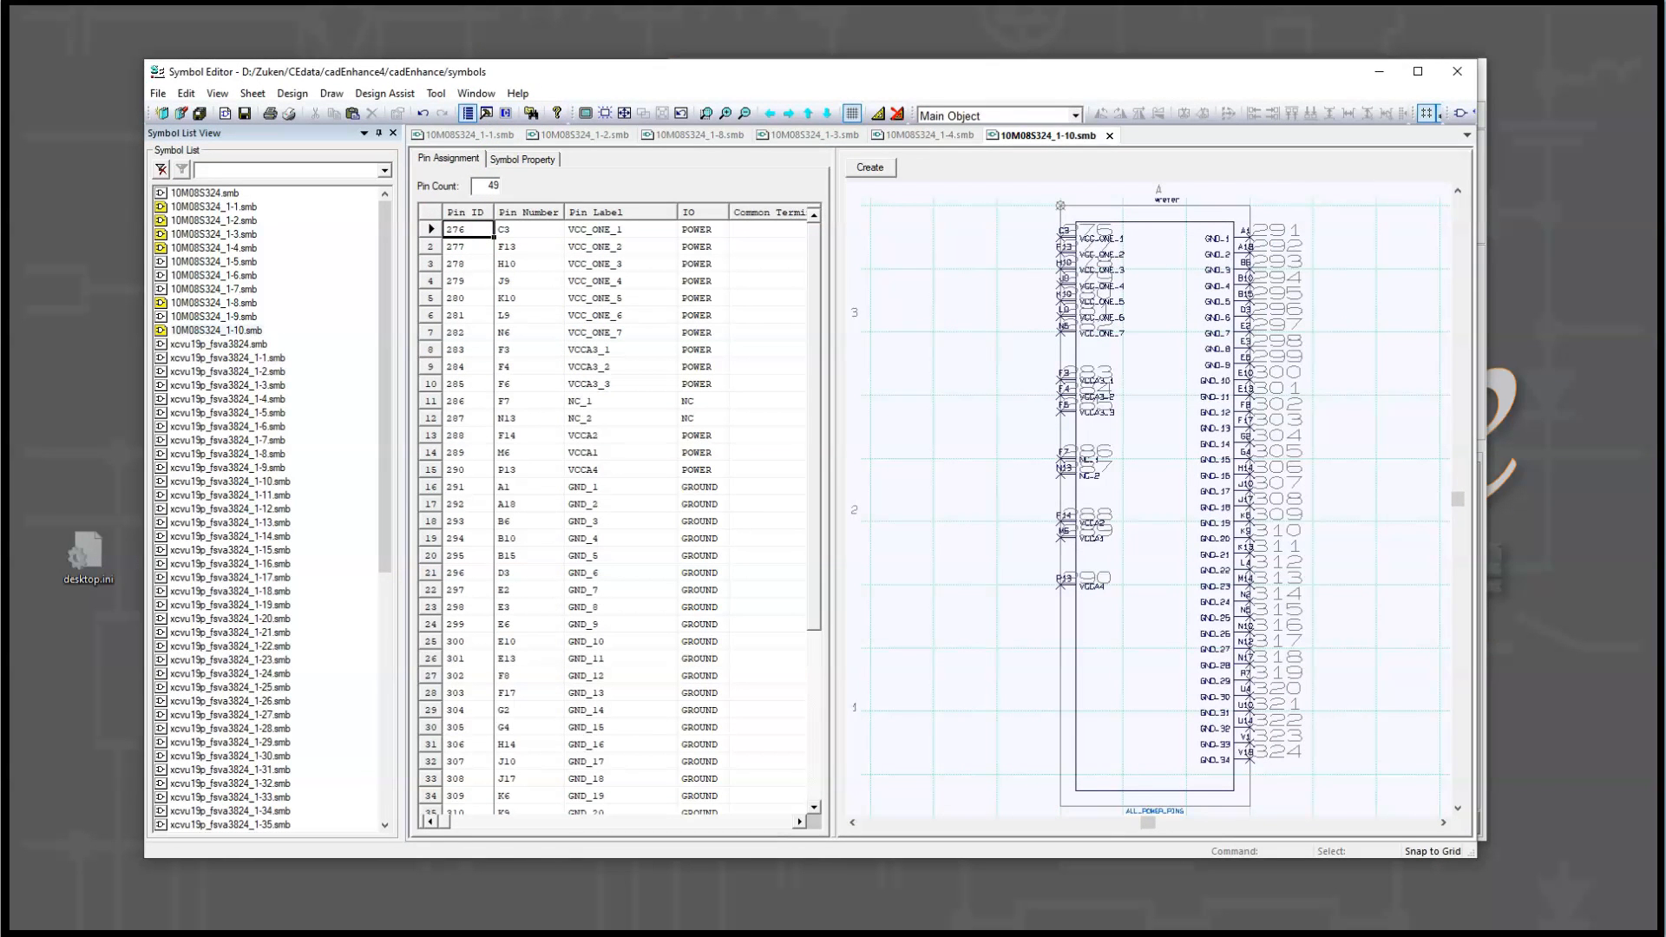
# - Switch to the Components Editor and open part 10M08S324 in the Part Editor
pyautogui.click(130, 930)
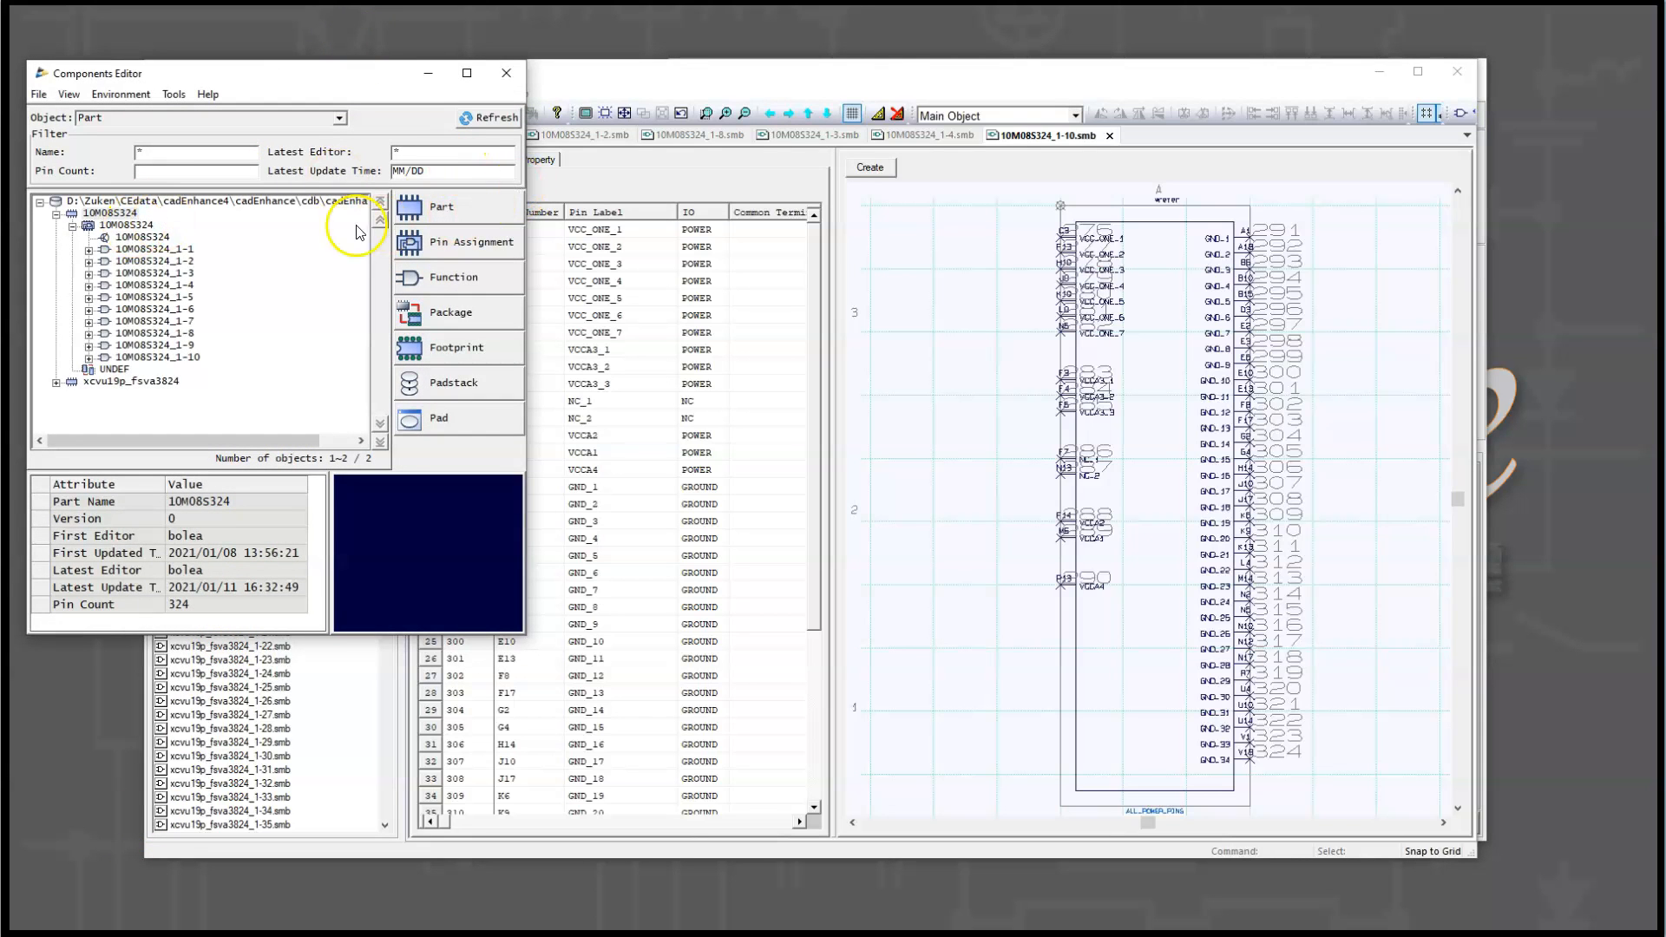
pyautogui.click(441, 206)
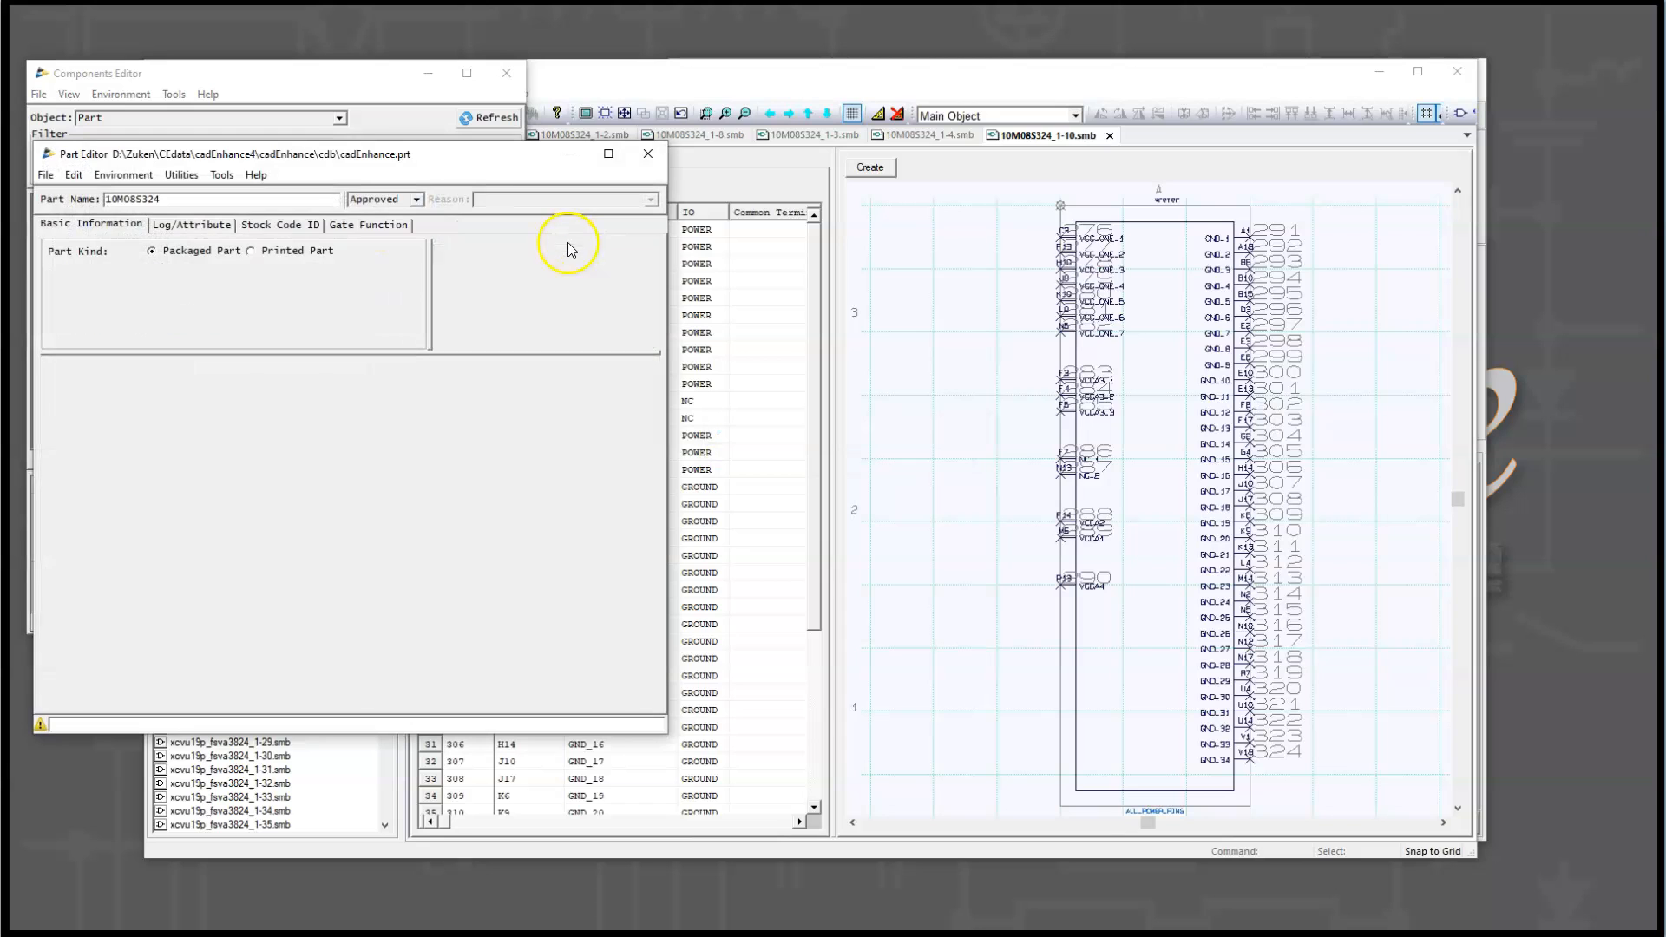
pyautogui.moveTo(340, 153); pyautogui.dragTo(497, 133)
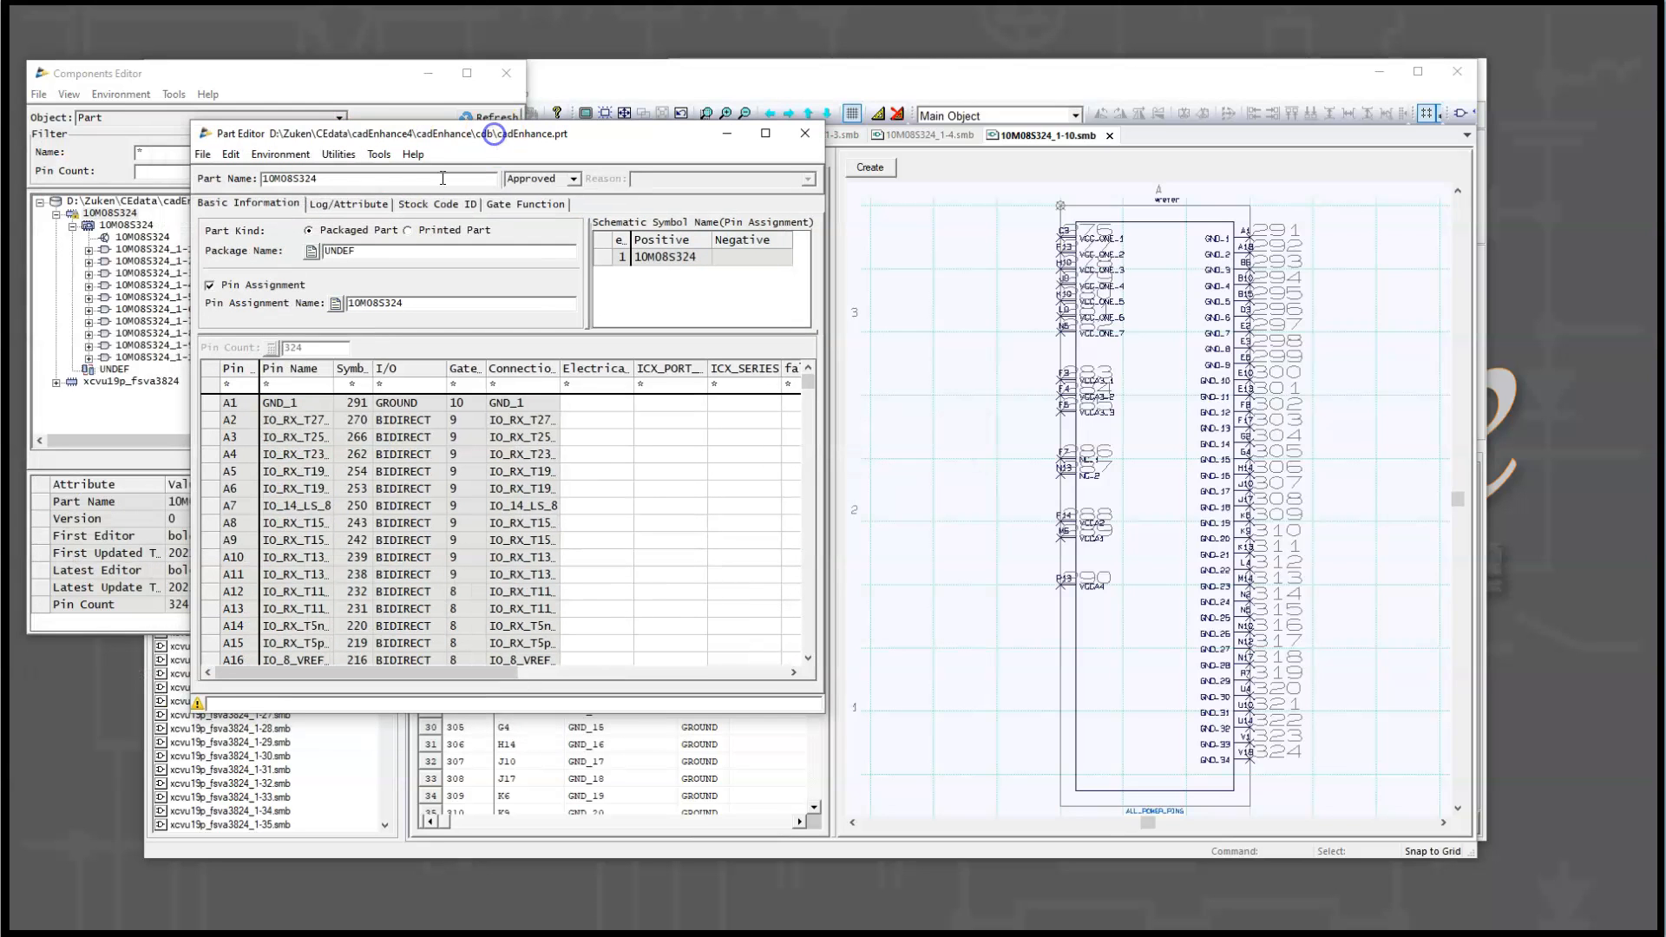
# - Review the user-defined attributes of part 10M08S324, from the HS device entries through PartsClass3
pyautogui.click(380, 205)
pyautogui.moveTo(812, 430); pyautogui.dragTo(814, 569)
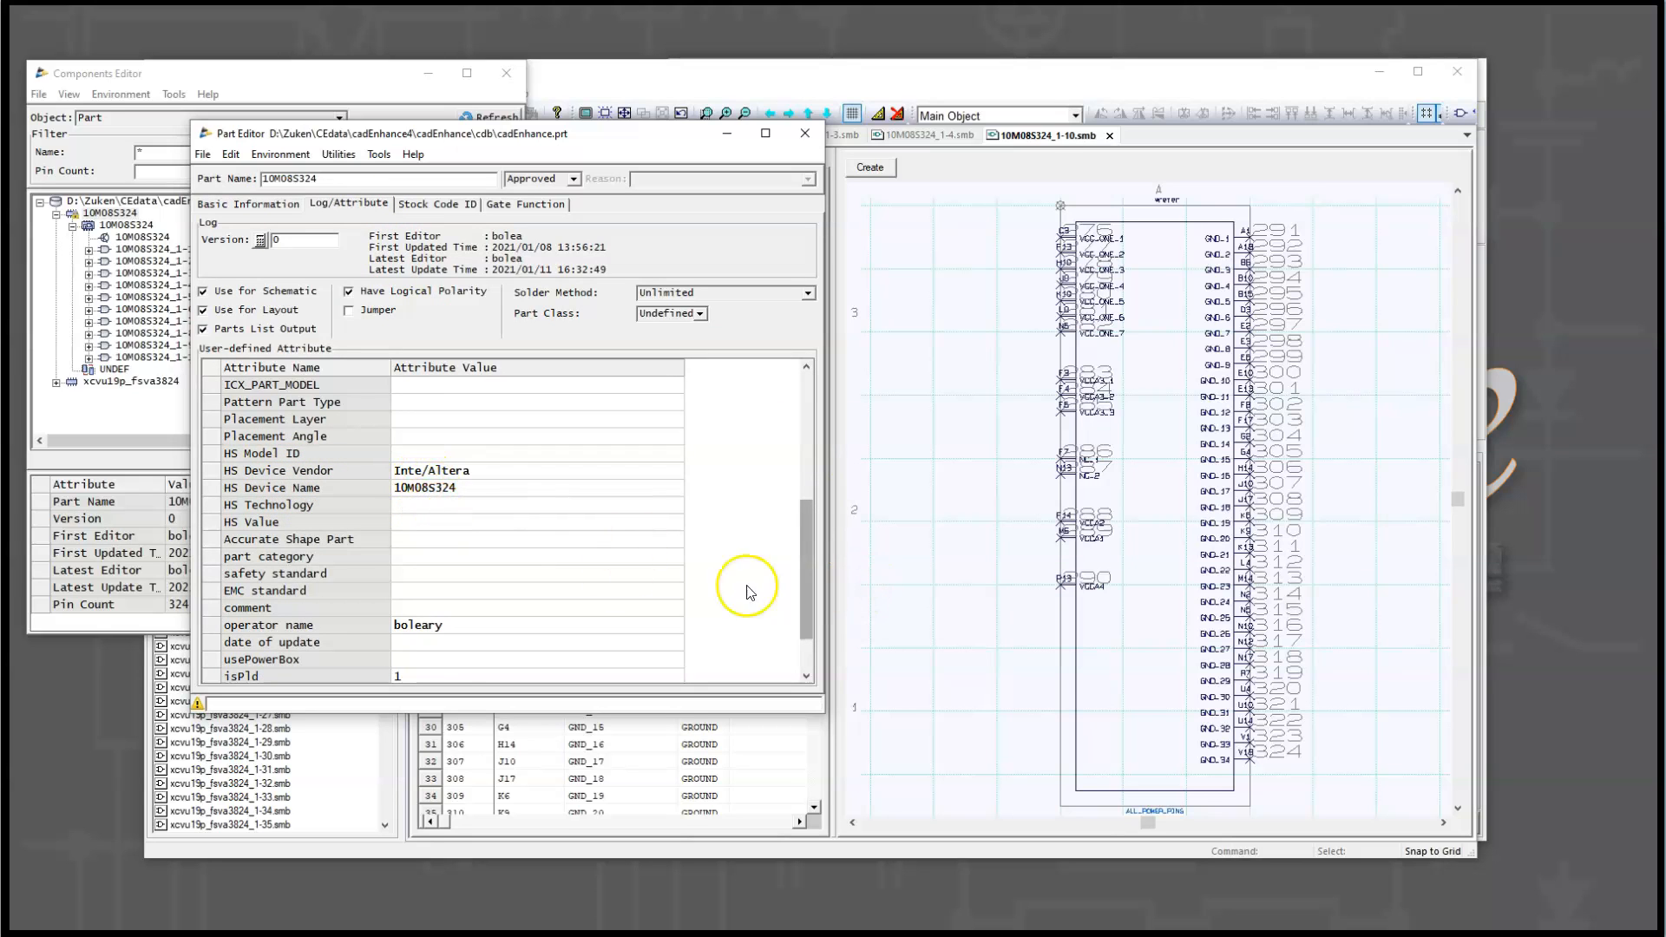
pyautogui.click(802, 657)
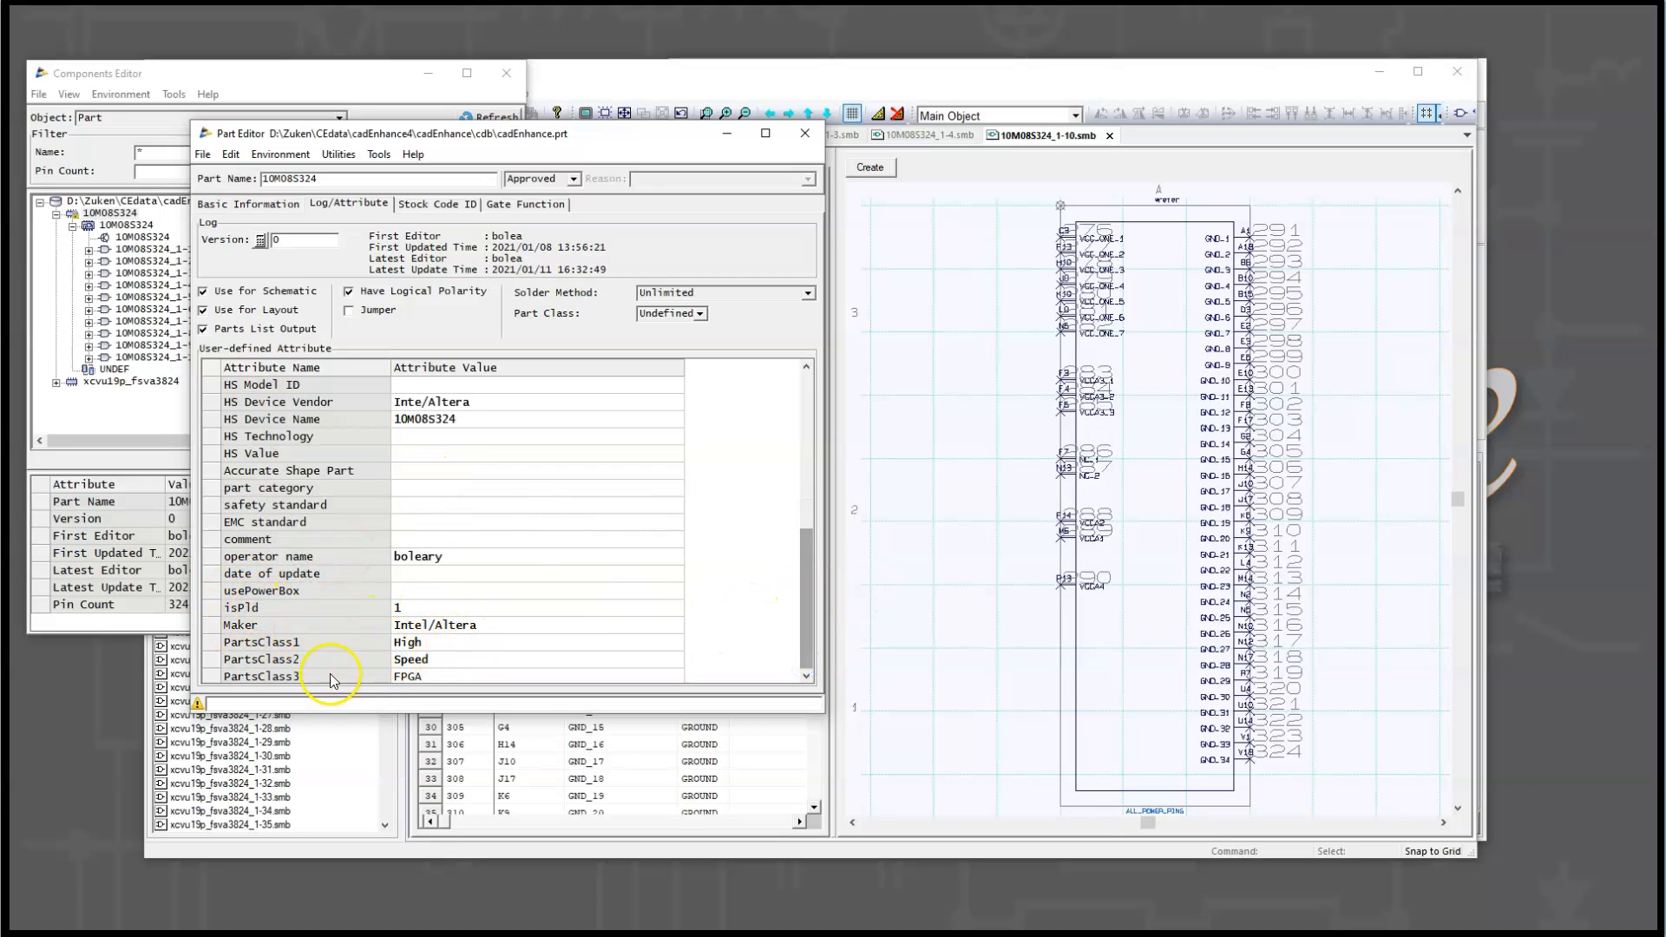
pyautogui.moveTo(812, 630); pyautogui.dragTo(813, 434)
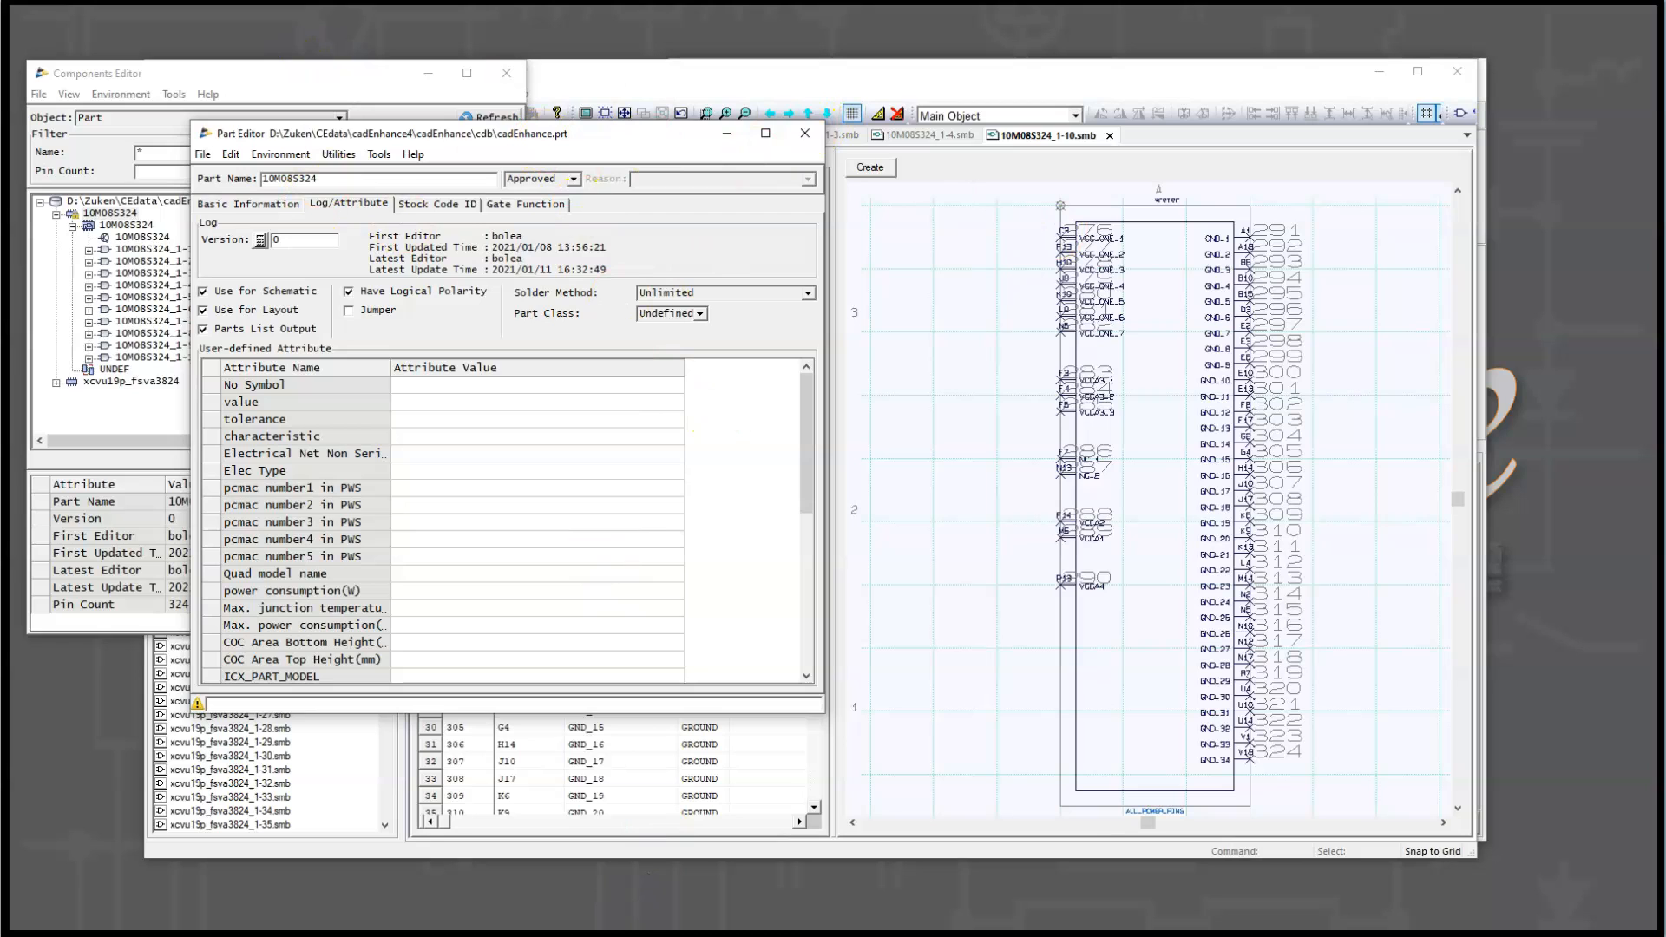
# - Return to the PartBuilder Part Property Editor and read the description of the LAF_USER_PROPS setting
pyautogui.click(655, 936)
pyautogui.click(722, 936)
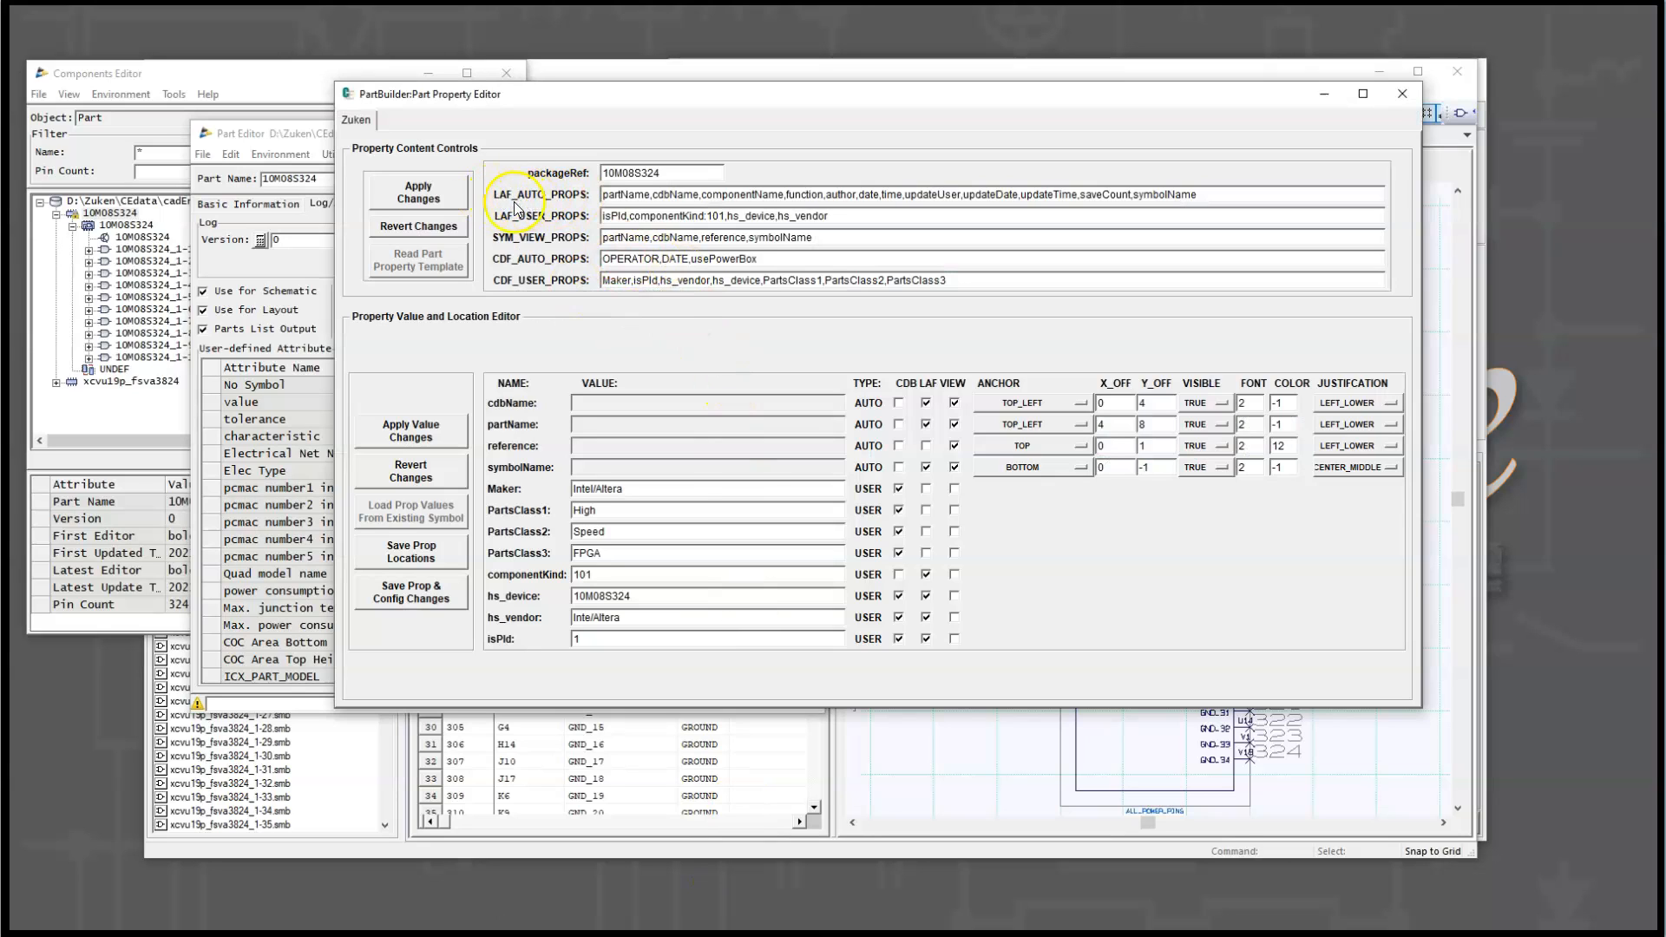
pyautogui.moveTo(538, 223)
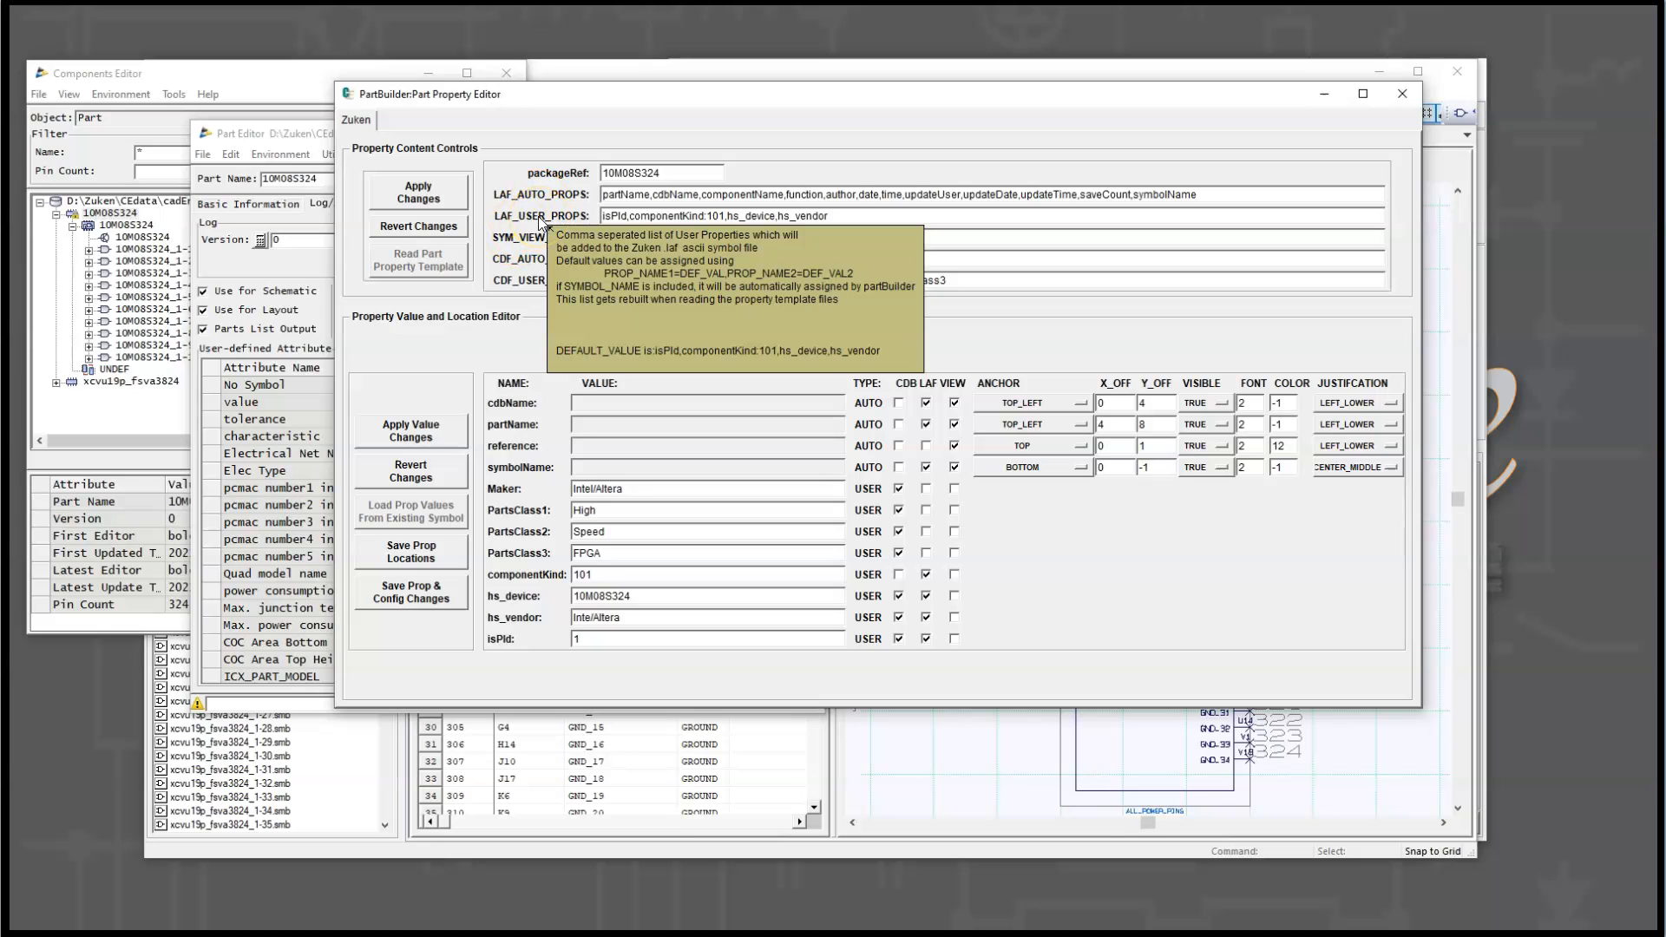
# - Open the help for LAF_USER_PROPS and examine its isPld, componentKind, hs_device and hs_vendor entries, closing the help when done
pyautogui.click(539, 223)
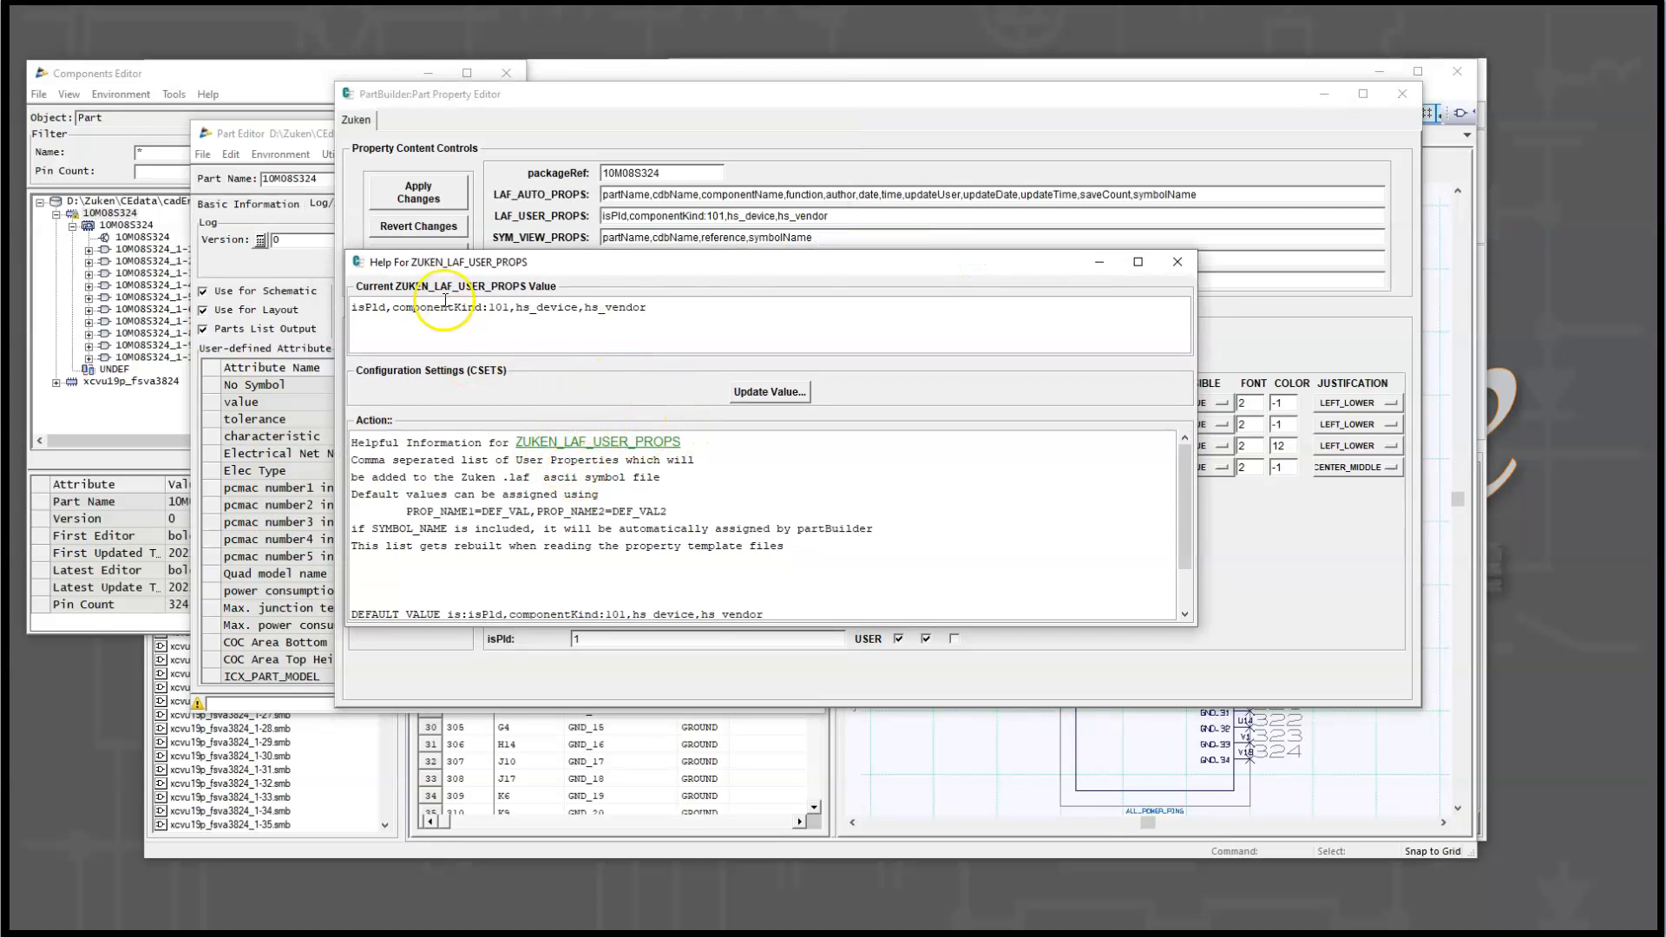
pyautogui.moveTo(352, 307); pyautogui.dragTo(612, 308)
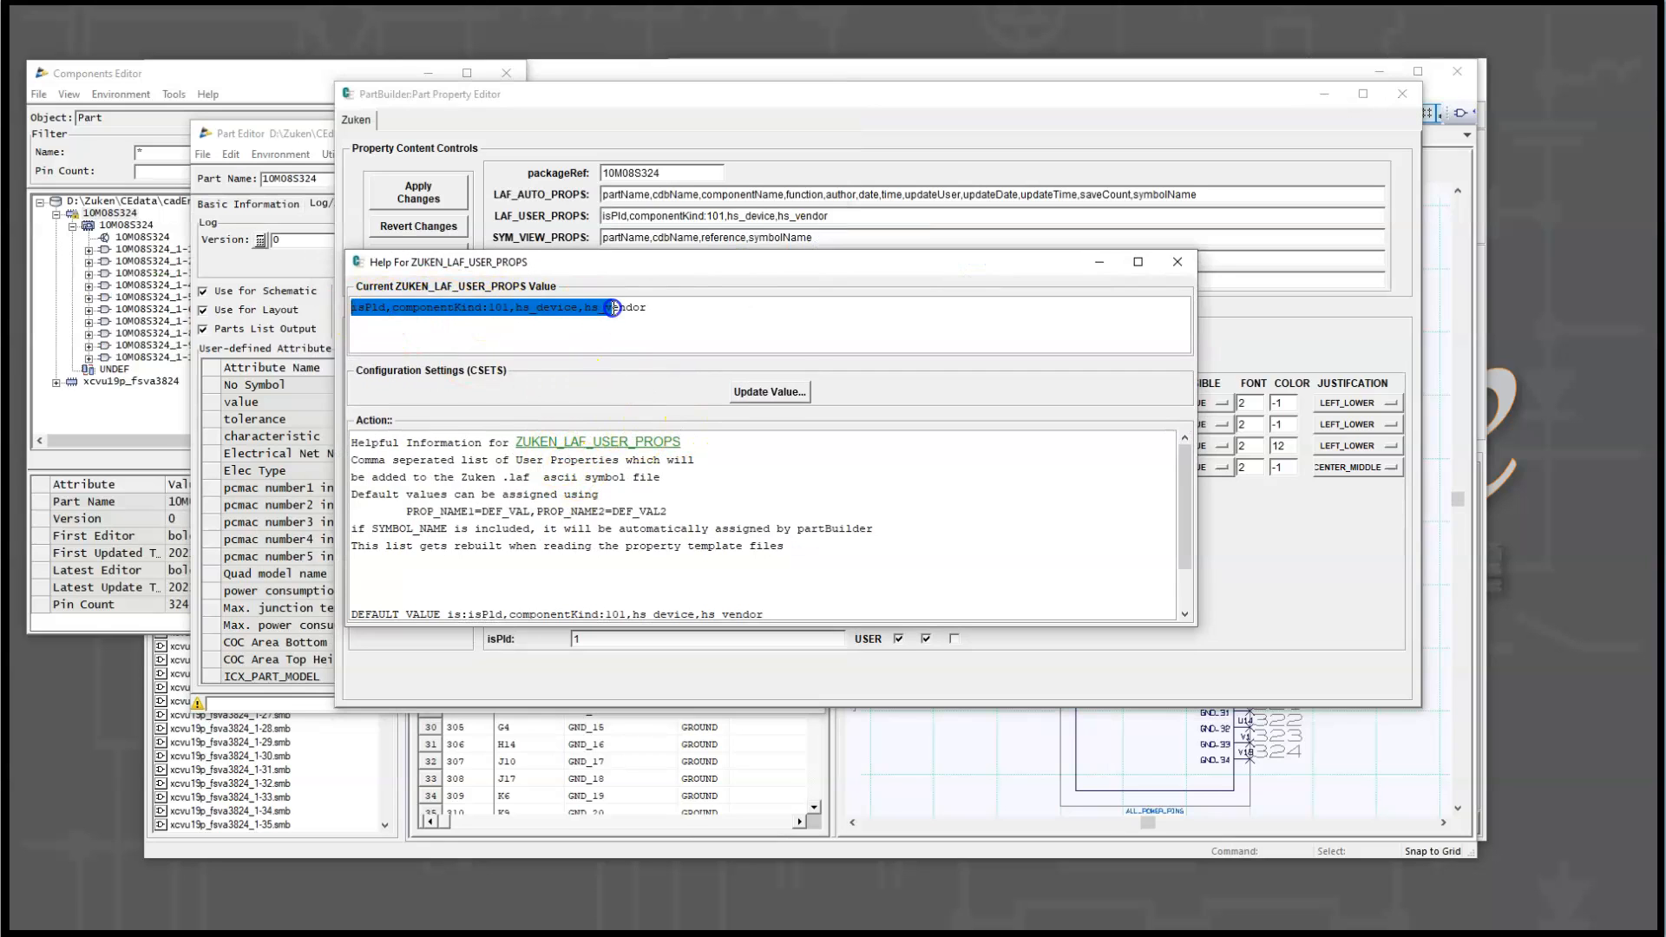
pyautogui.click(675, 312)
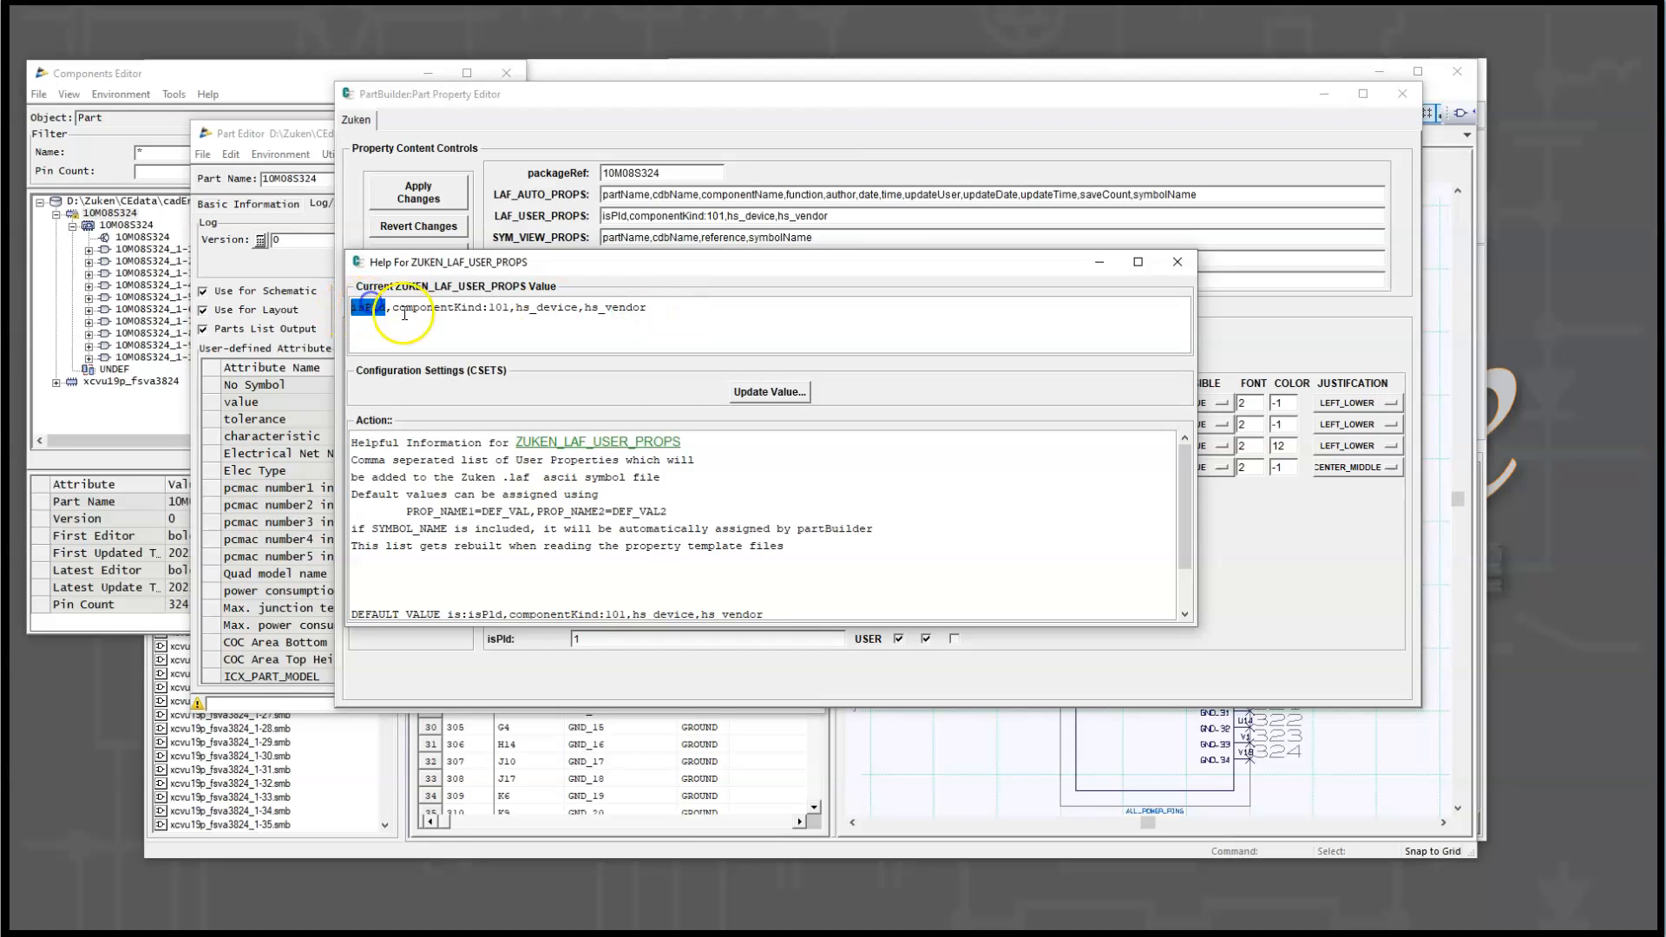
pyautogui.click(469, 348)
pyautogui.click(364, 309)
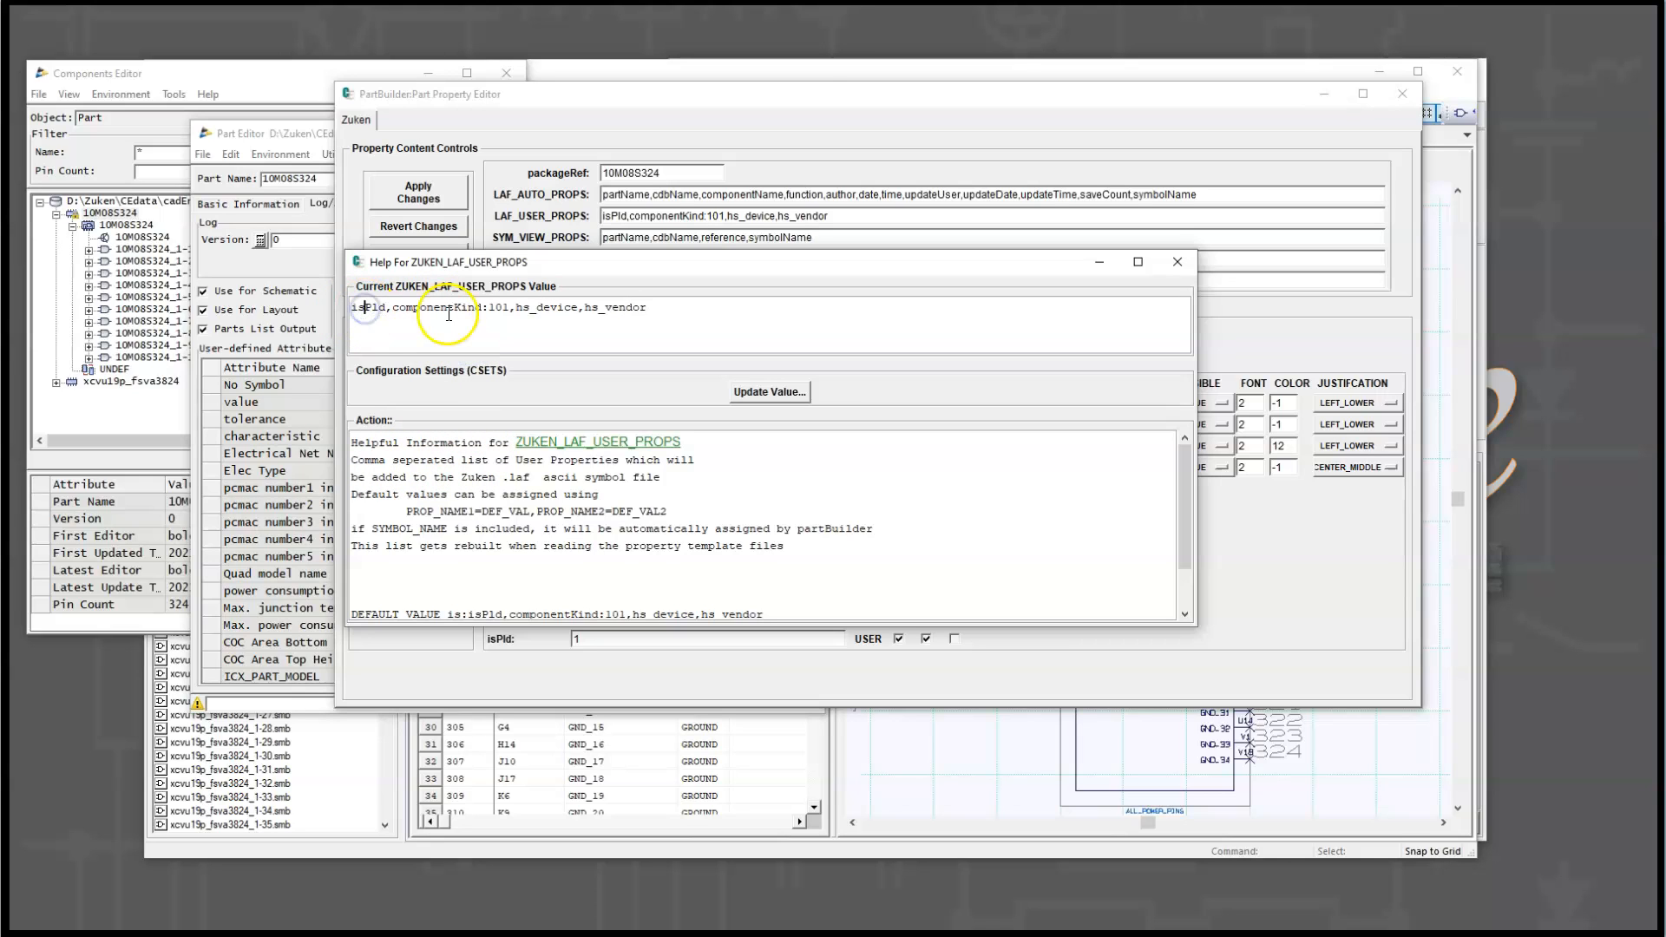
pyautogui.doubleClick(420, 310)
pyautogui.click(405, 309)
pyautogui.moveTo(389, 309); pyautogui.dragTo(483, 309)
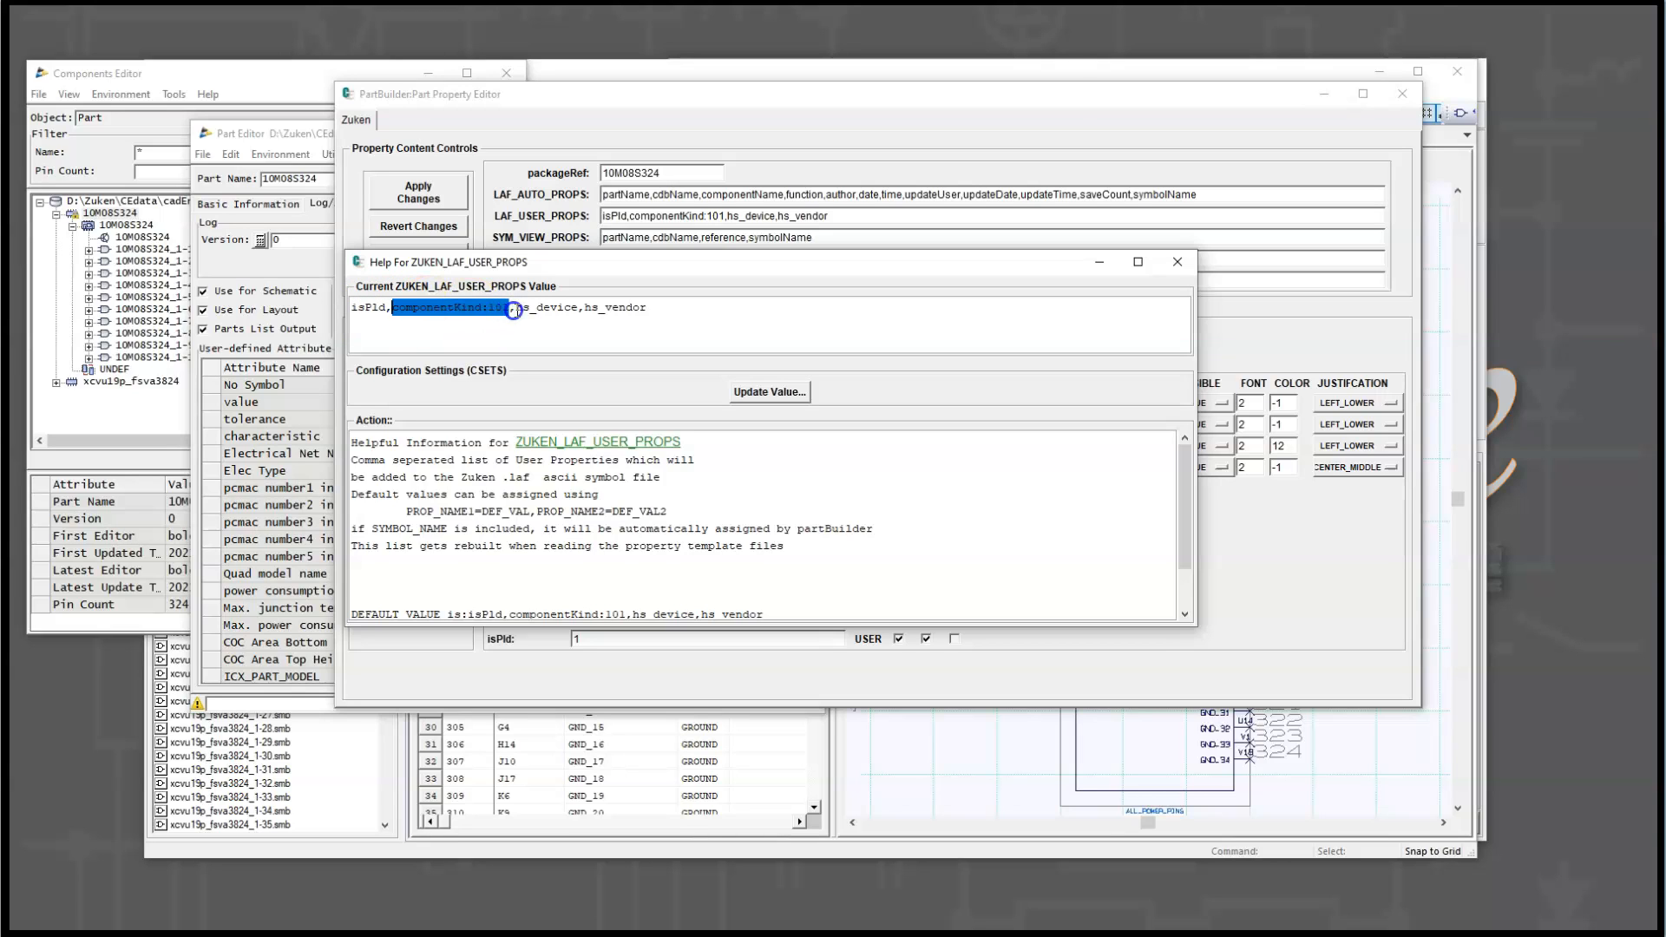
pyautogui.click(531, 325)
pyautogui.doubleClick(540, 308)
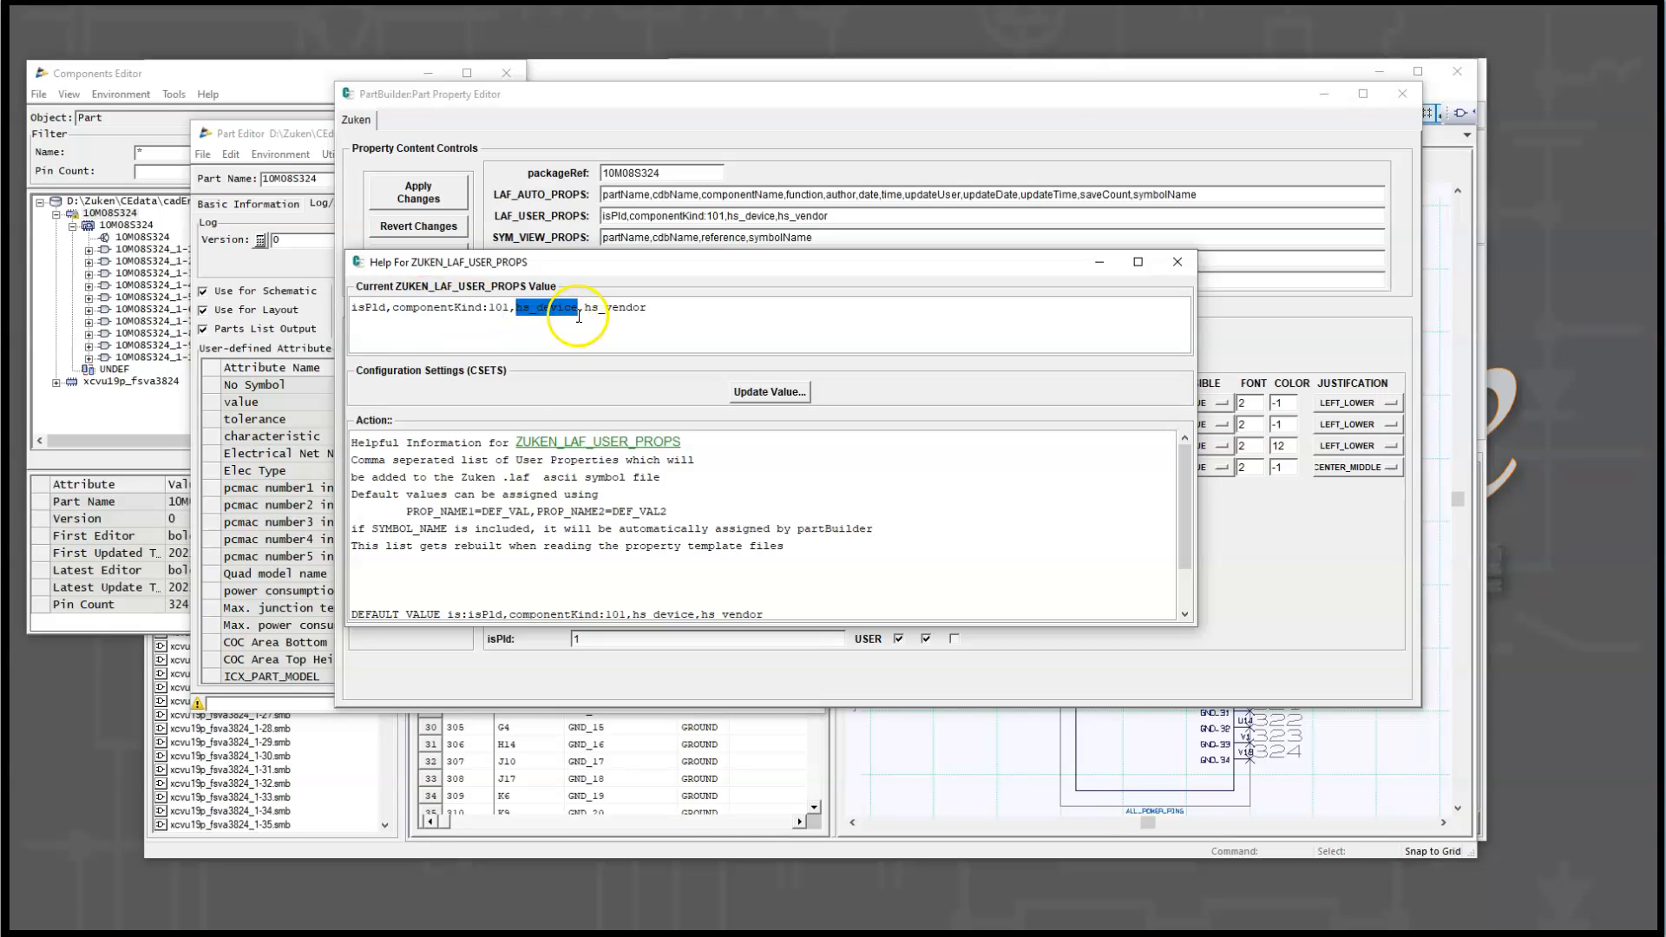
pyautogui.doubleClick(602, 307)
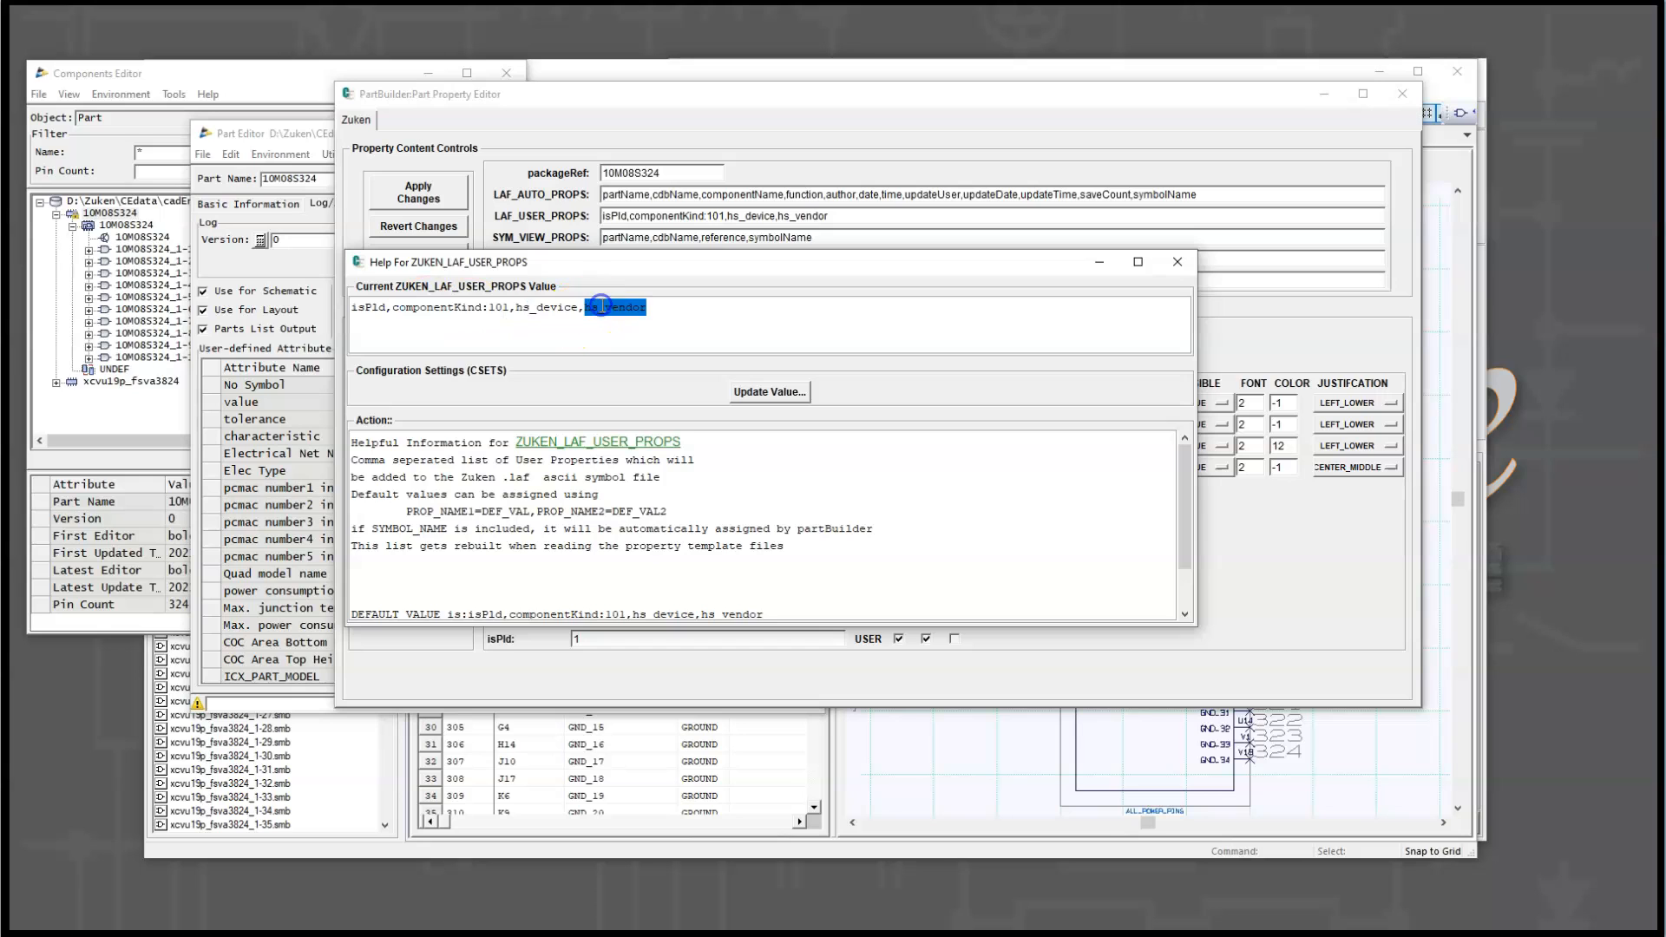
pyautogui.click(1180, 267)
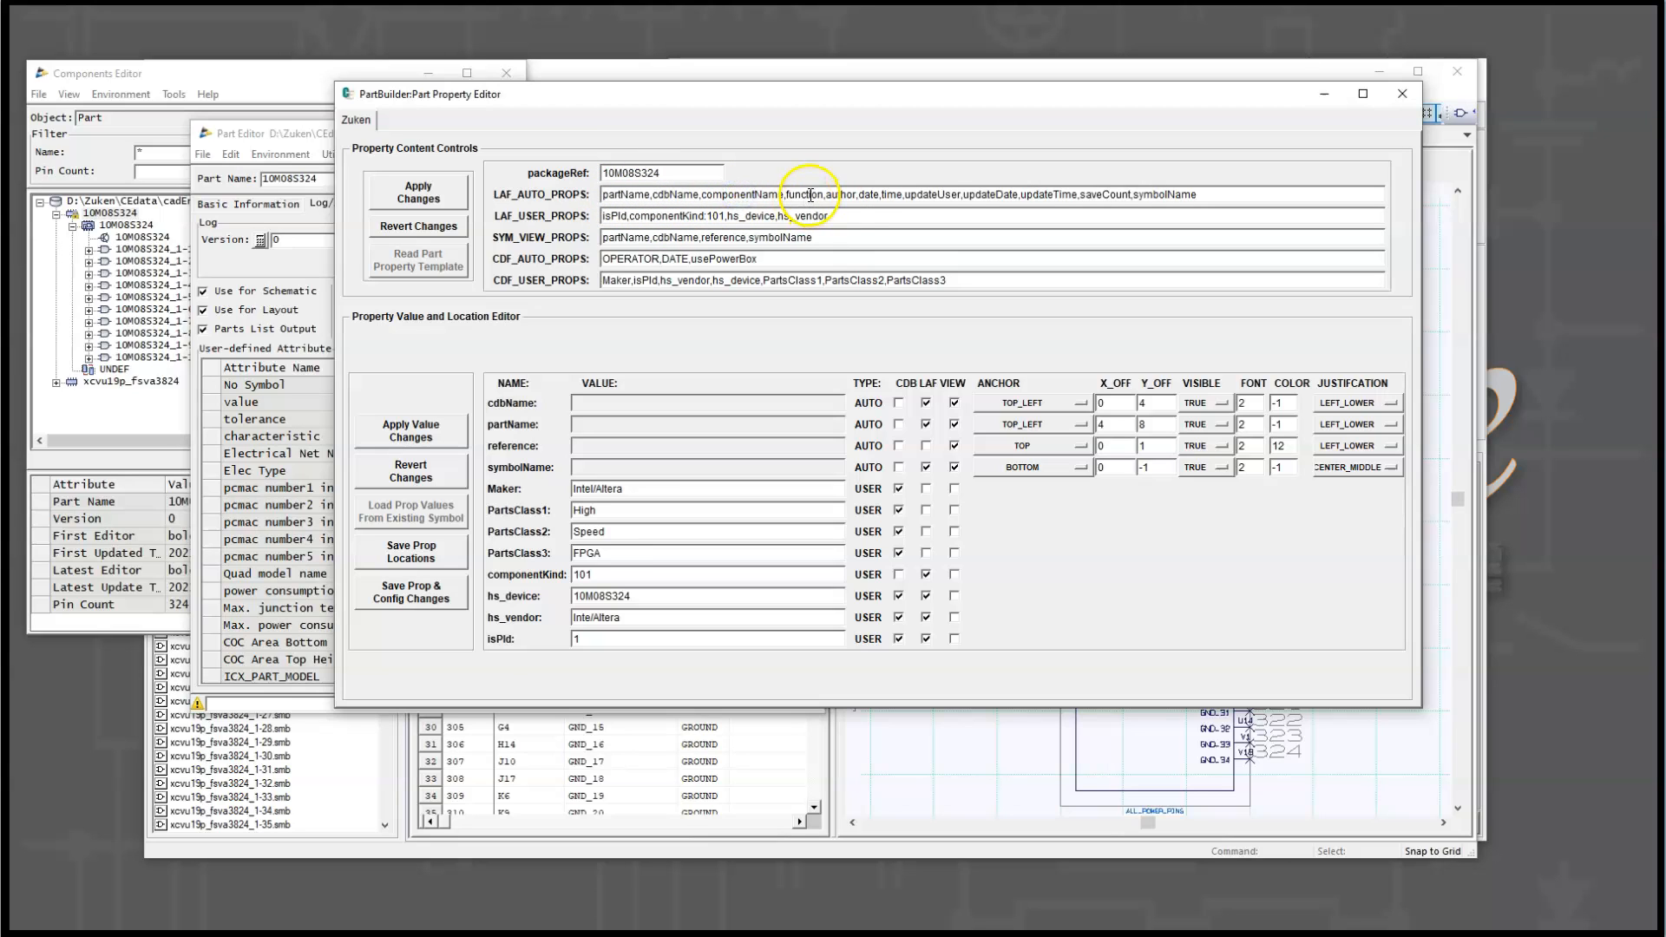
# - Review the property lists assigned to LAF_AUTO_PROPS and LAF_USER_PROPS in the Part Property Editor
pyautogui.moveTo(835, 196); pyautogui.dragTo(1179, 198)
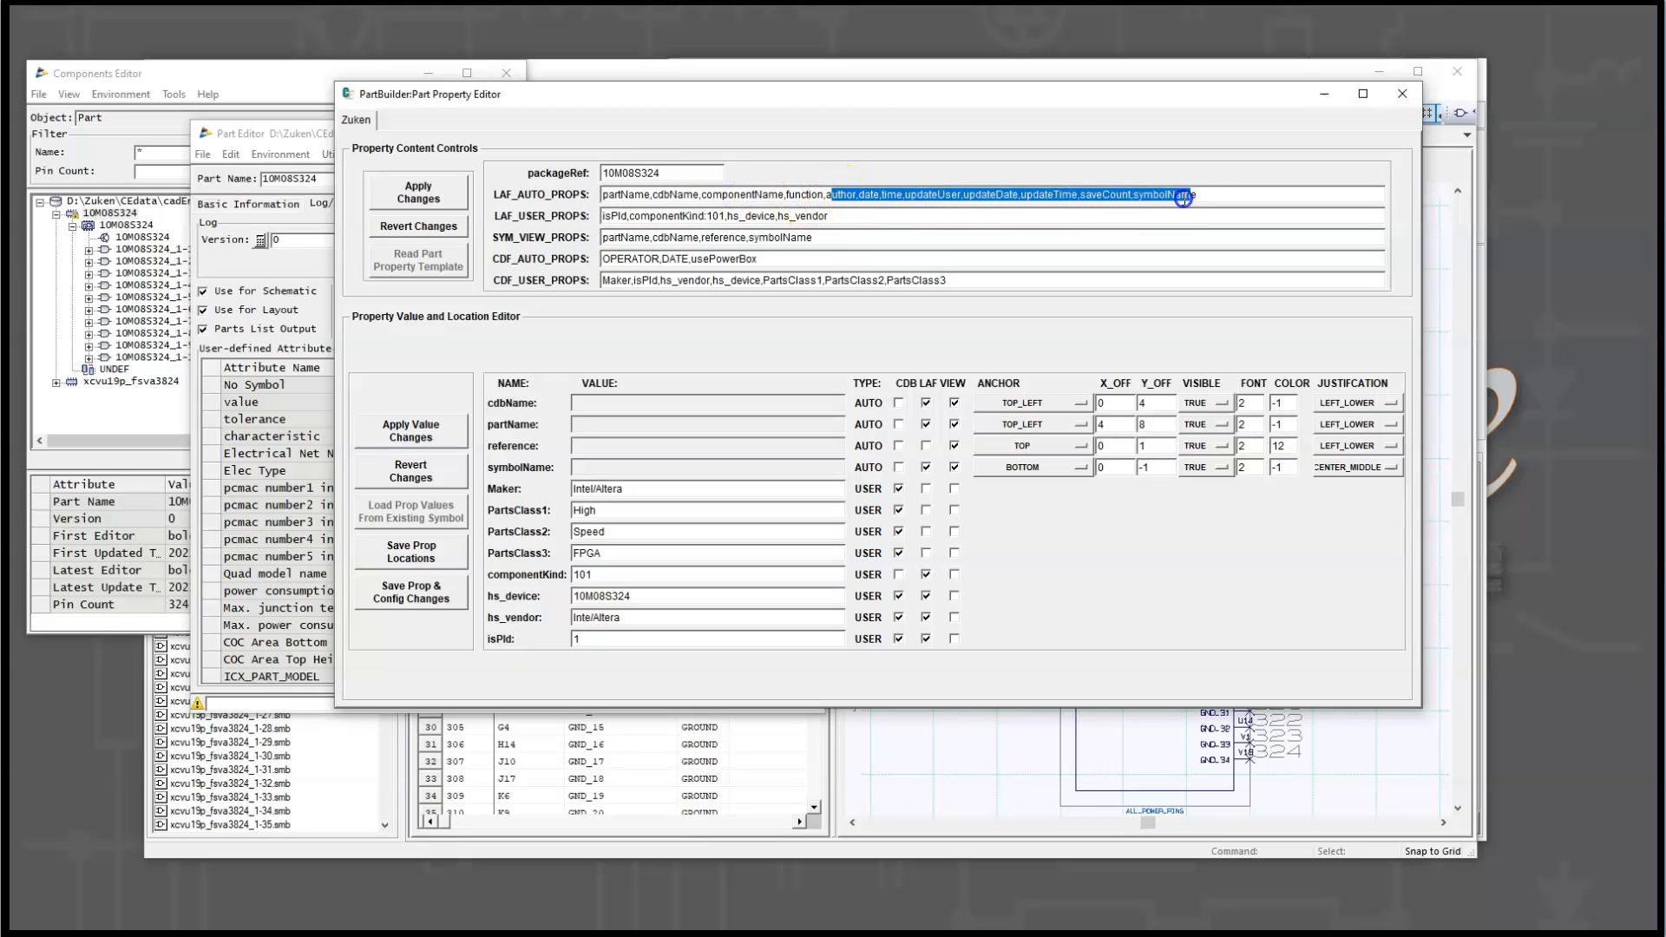
pyautogui.click(1185, 196)
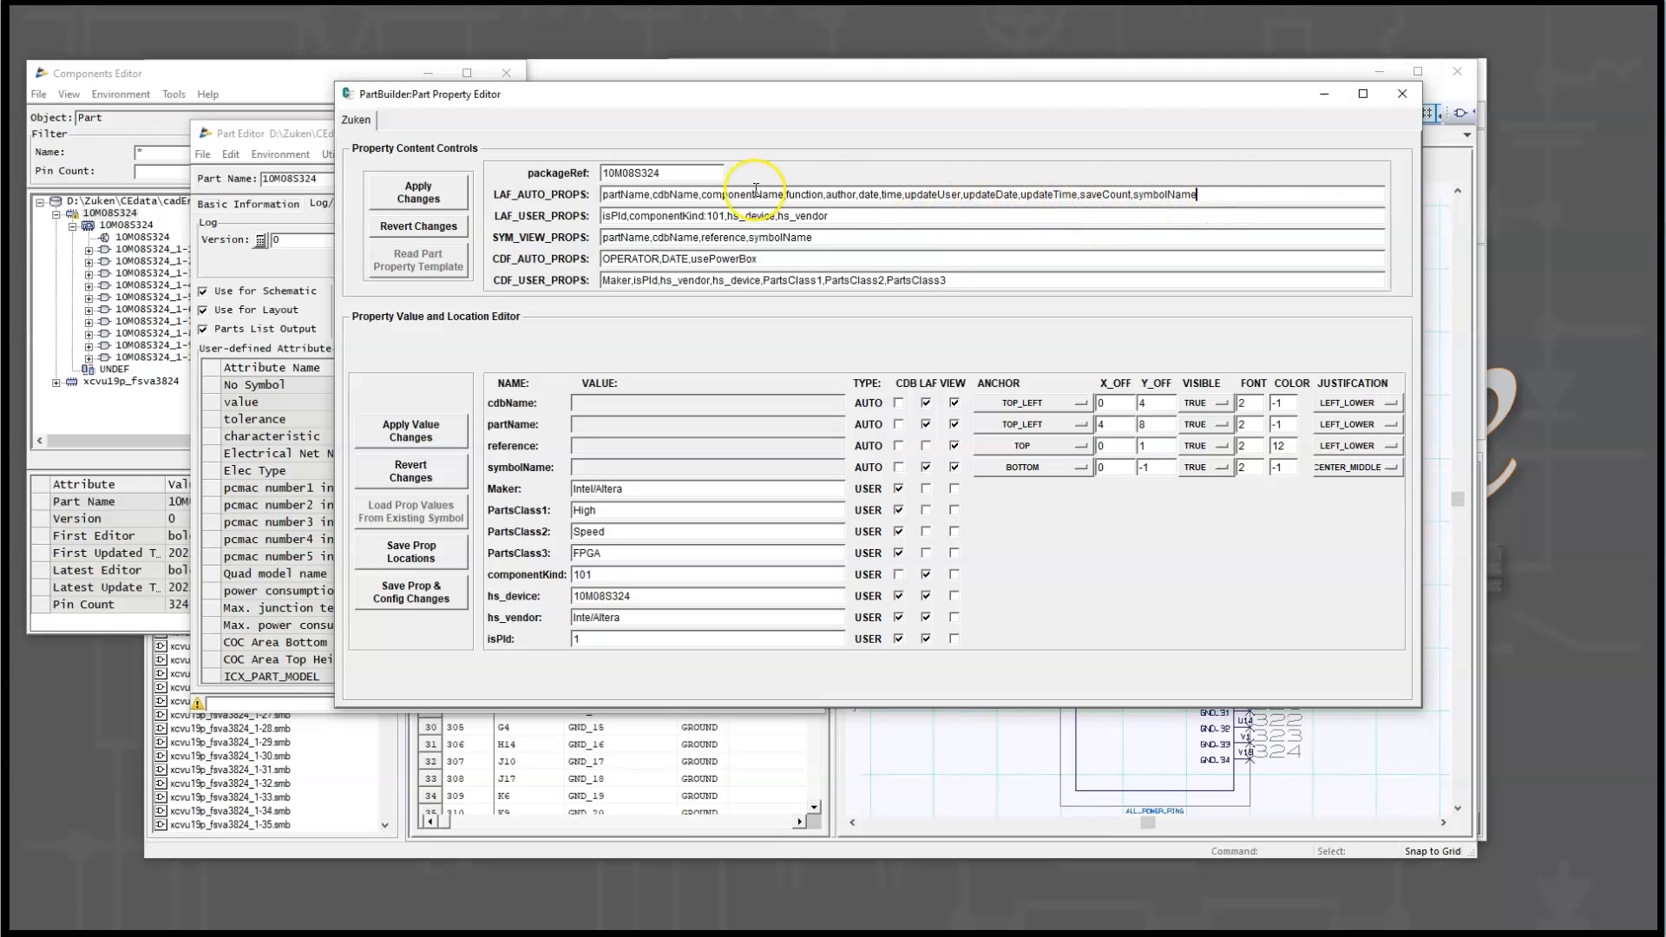
pyautogui.moveTo(600, 217); pyautogui.dragTo(857, 223)
pyautogui.click(867, 223)
# - Append my_custom_cdf_prop to CDF_USER_PROPS, apply the change, and give the new property the value custom_prop_val
pyautogui.moveTo(607, 280); pyautogui.dragTo(923, 280)
pyautogui.click(958, 280)
pyautogui.click(643, 579)
pyautogui.click(642, 639)
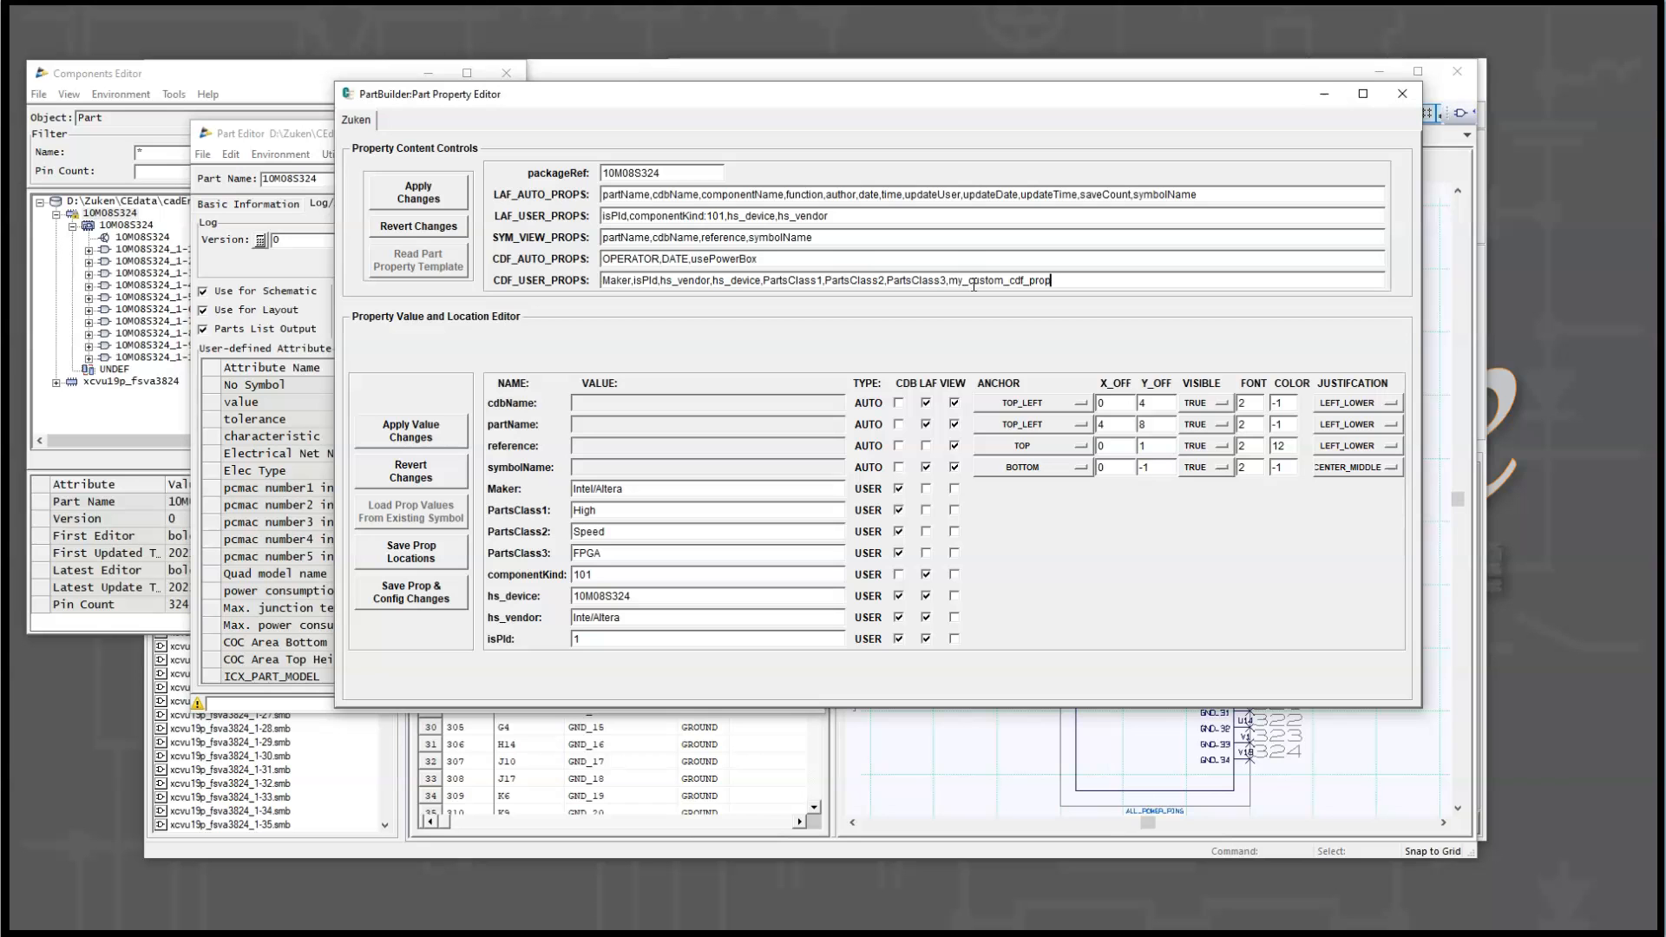
pyautogui.click(446, 189)
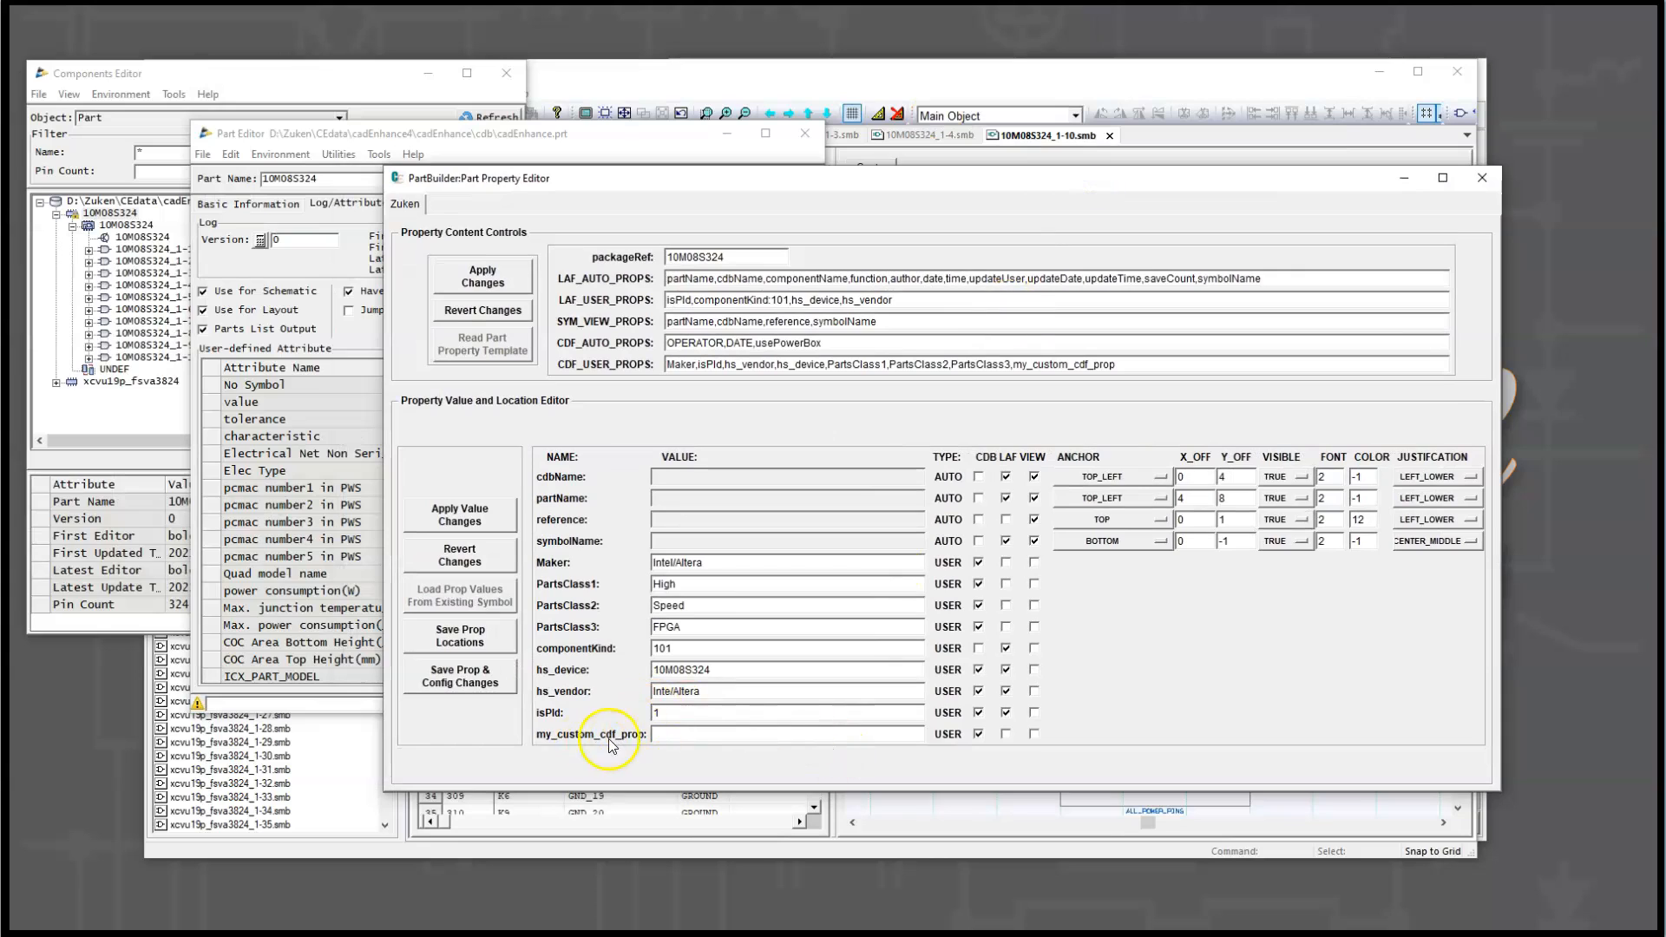
pyautogui.click(681, 729)
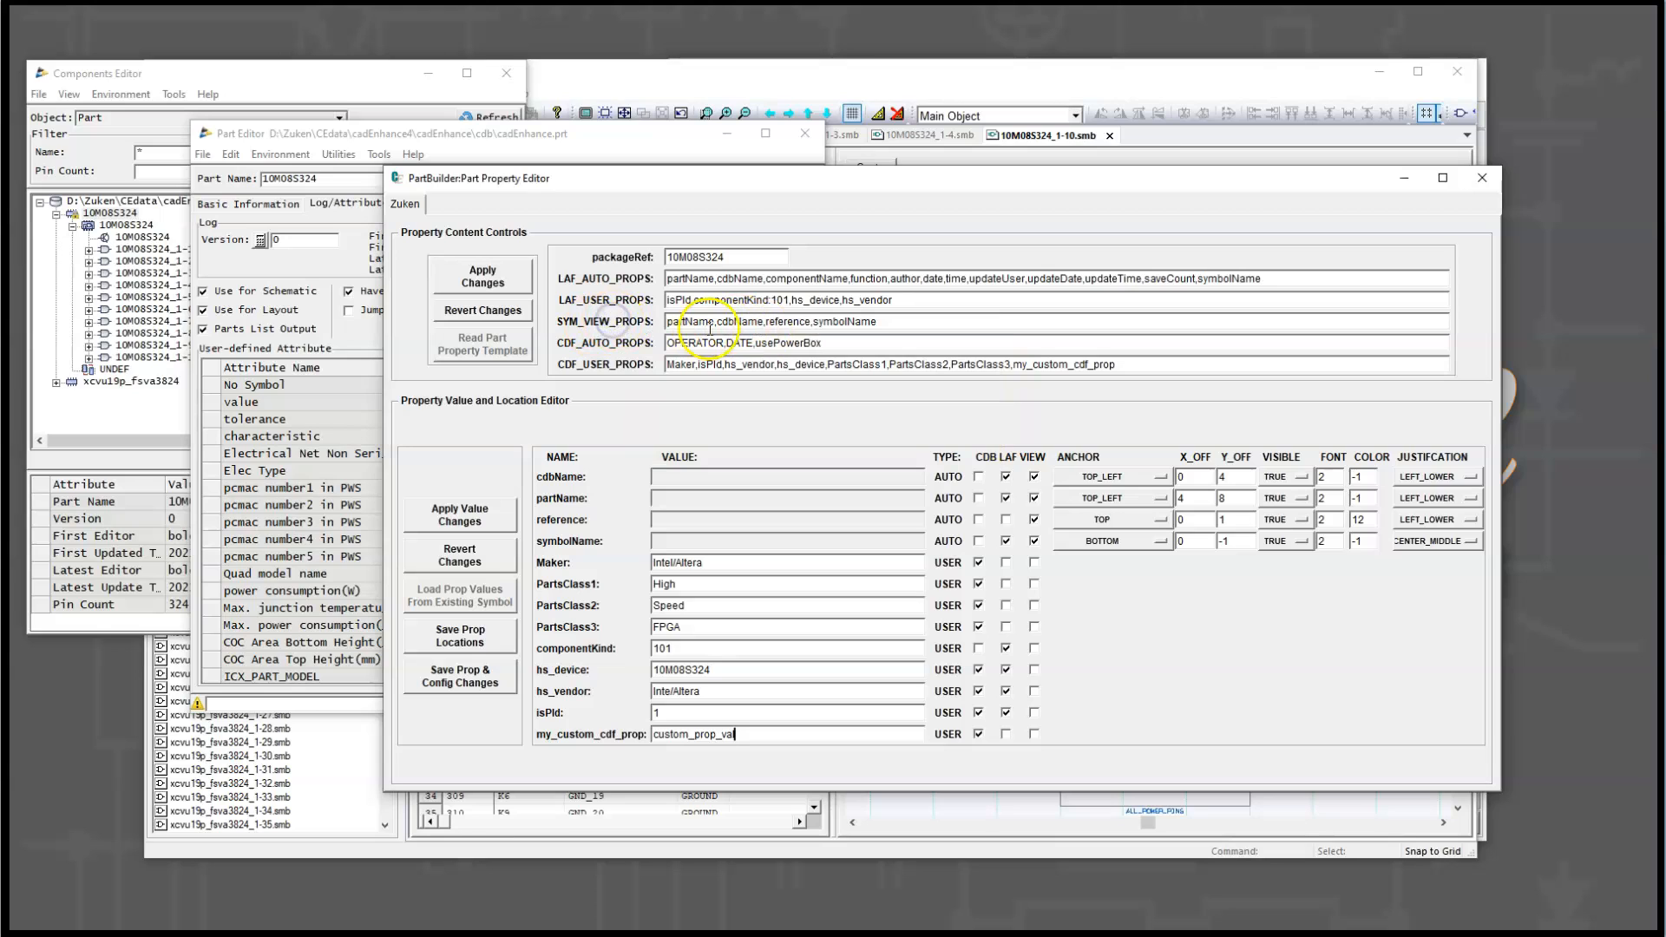
# - Switch to the Symbol Editor and check the property labels above and below the body of symbol 10M08S324_1-10
pyautogui.click(674, 324)
pyautogui.click(848, 72)
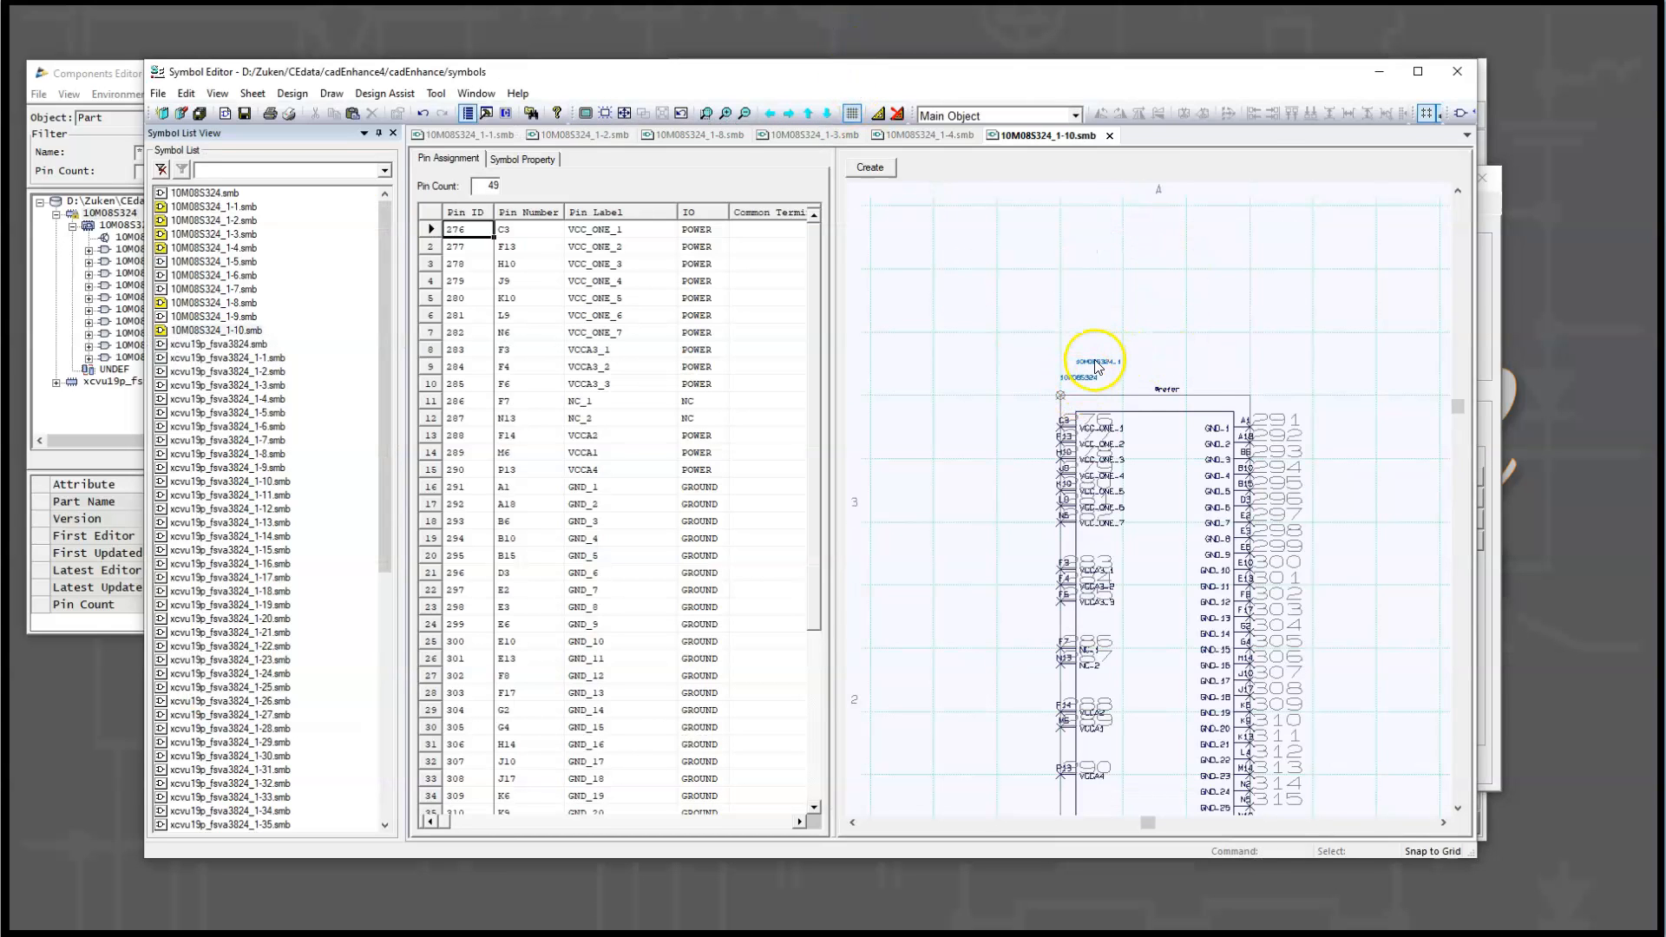
pyautogui.scroll(-3, 1185, 485)
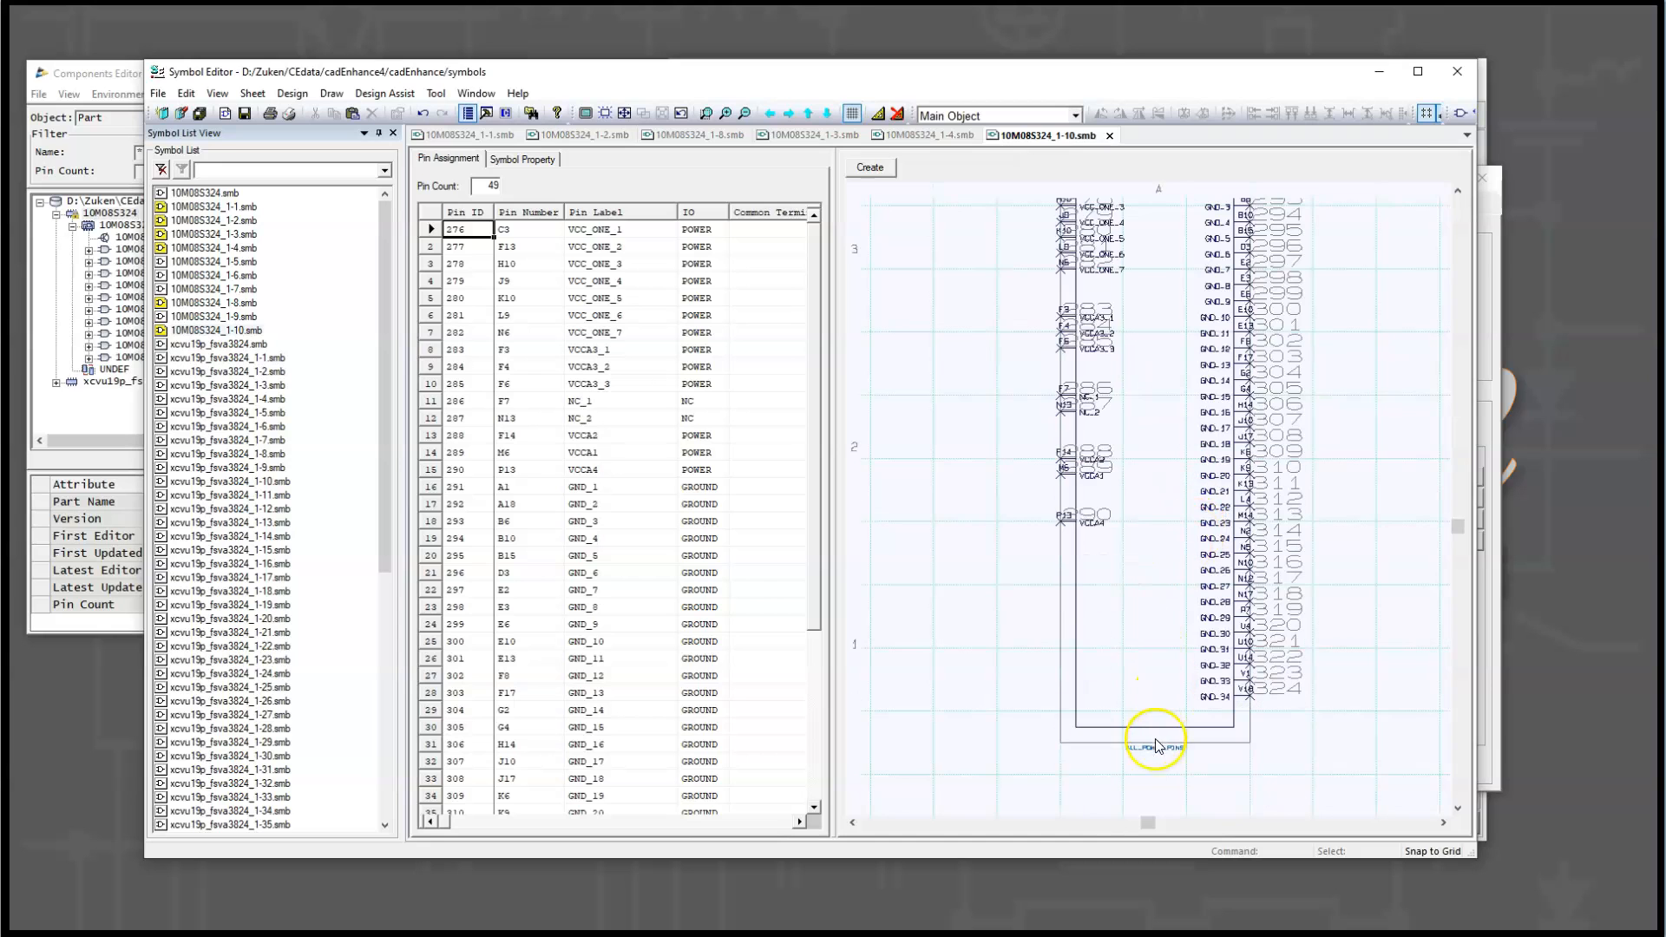
pyautogui.moveTo(593, 72); pyautogui.dragTo(700, 549)
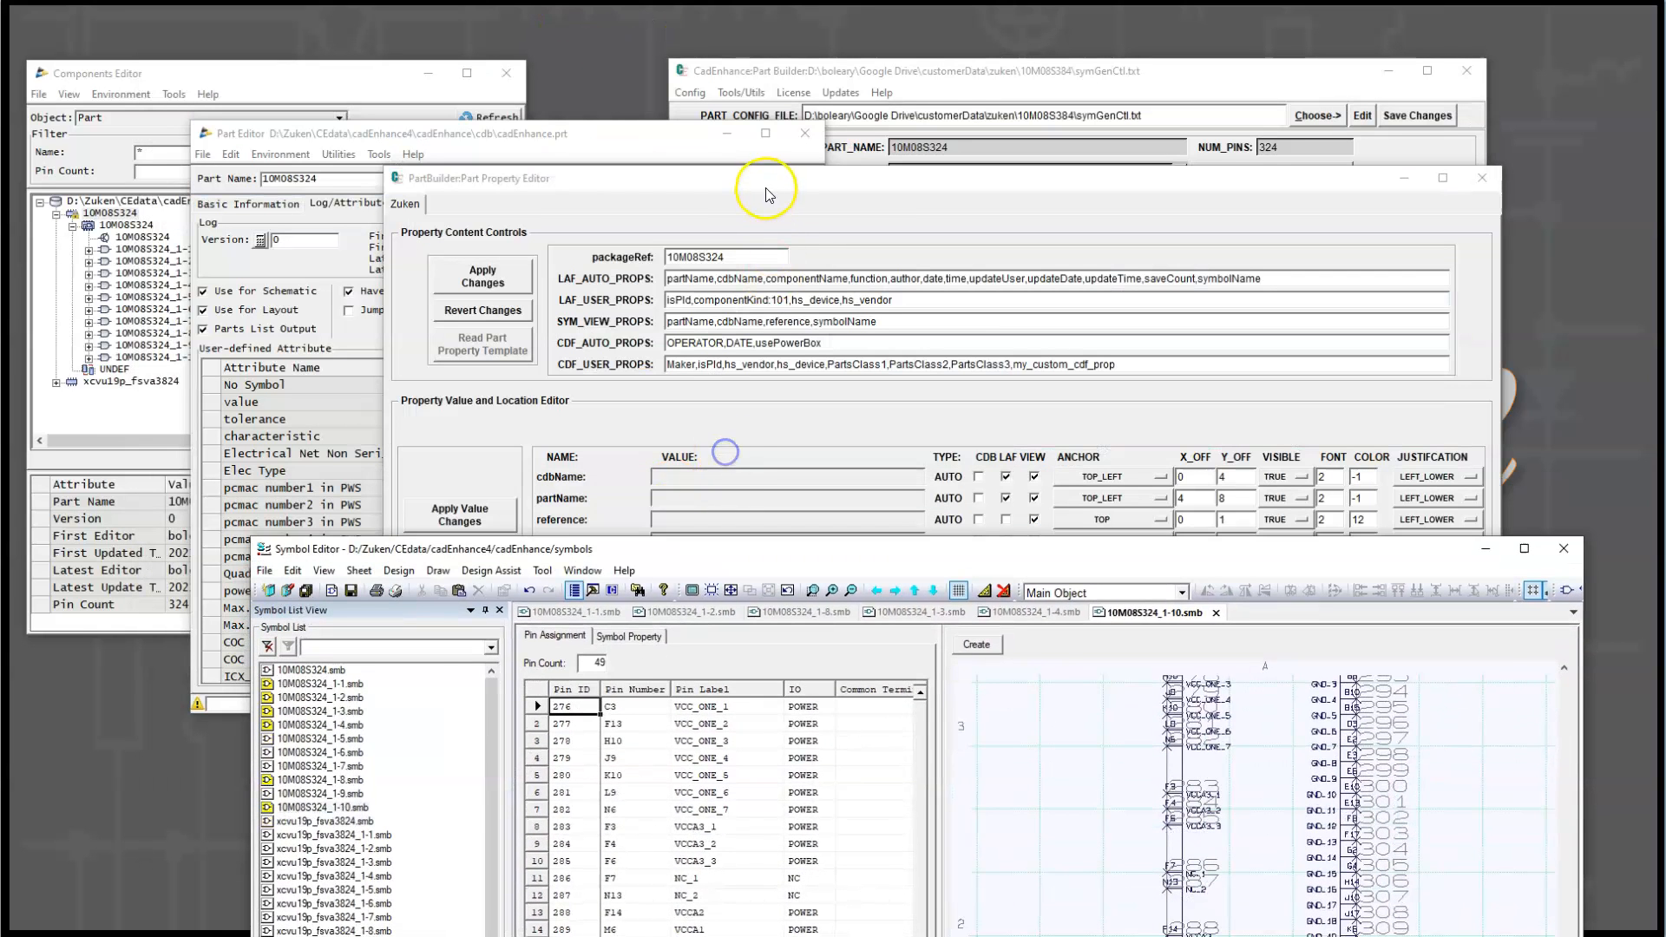
# - Return to the Part Property Editor and review the SYM_VIEW_PROPS list and the X and Y offsets of cdbName
pyautogui.click(766, 187)
pyautogui.moveTo(666, 321); pyautogui.dragTo(885, 323)
pyautogui.click(898, 321)
pyautogui.doubleClick(807, 318)
pyautogui.click(881, 324)
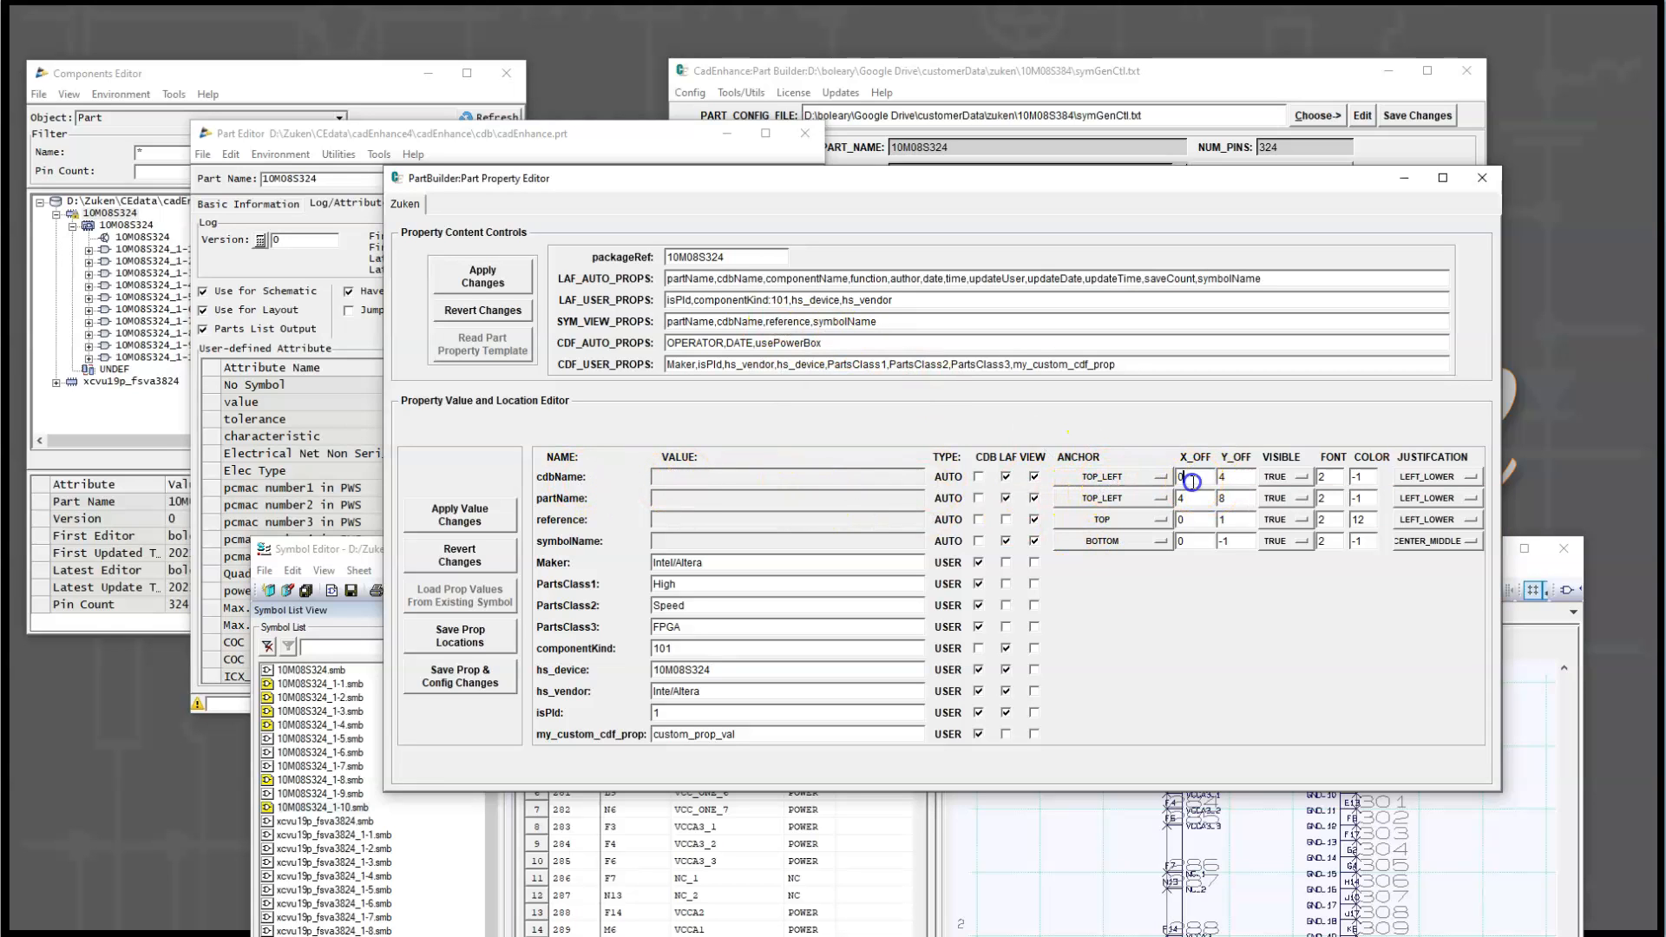
pyautogui.click(1231, 482)
# - Examine the part name labels above symbol 10M08S324_1-10 up close in the Symbol Editor
pyautogui.click(1527, 569)
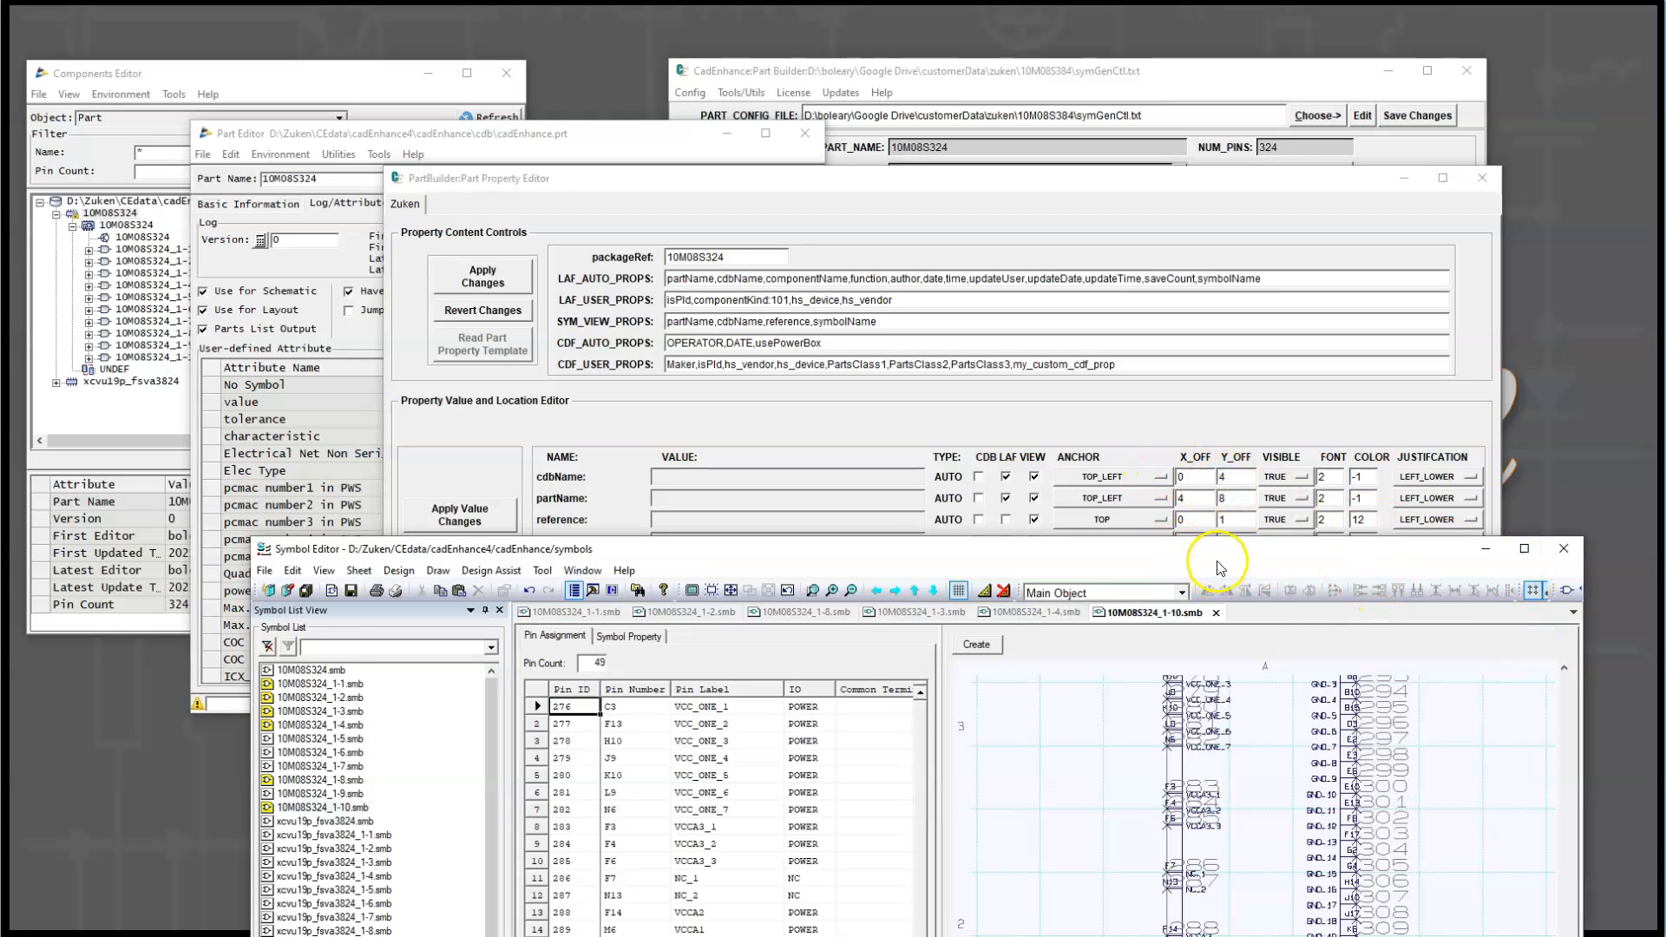
pyautogui.moveTo(1188, 385); pyautogui.dragTo(1179, 330)
pyautogui.click(1104, 457)
pyautogui.scroll(2, 1147, 540)
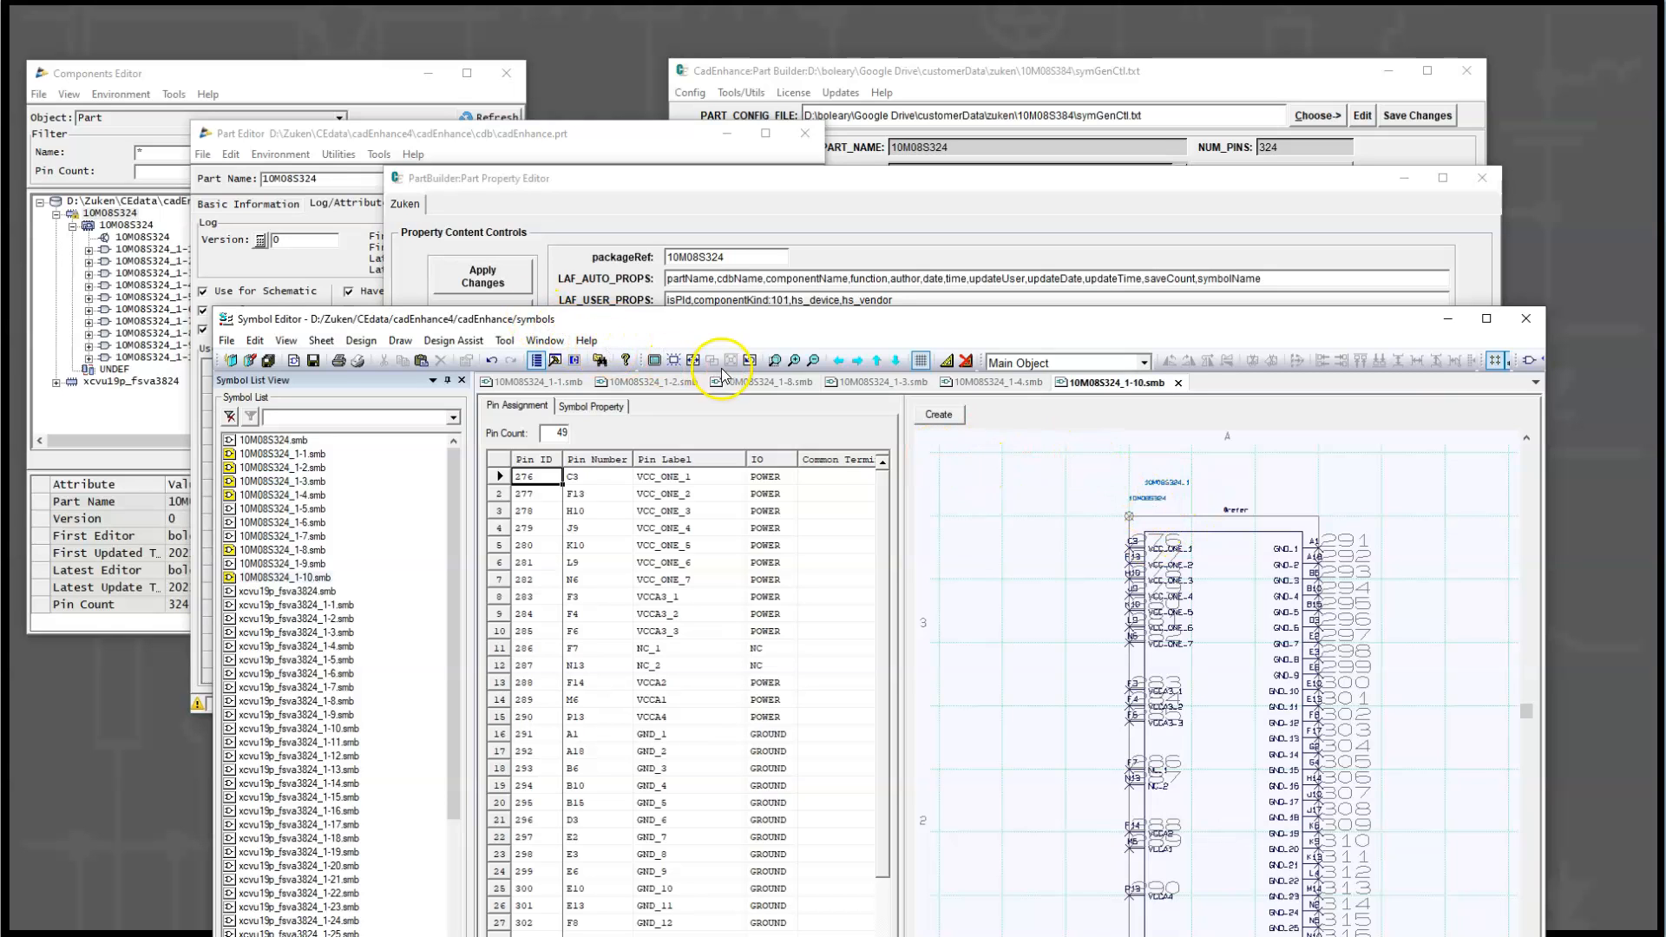
pyautogui.click(780, 369)
pyautogui.moveTo(1079, 476); pyautogui.dragTo(1251, 592)
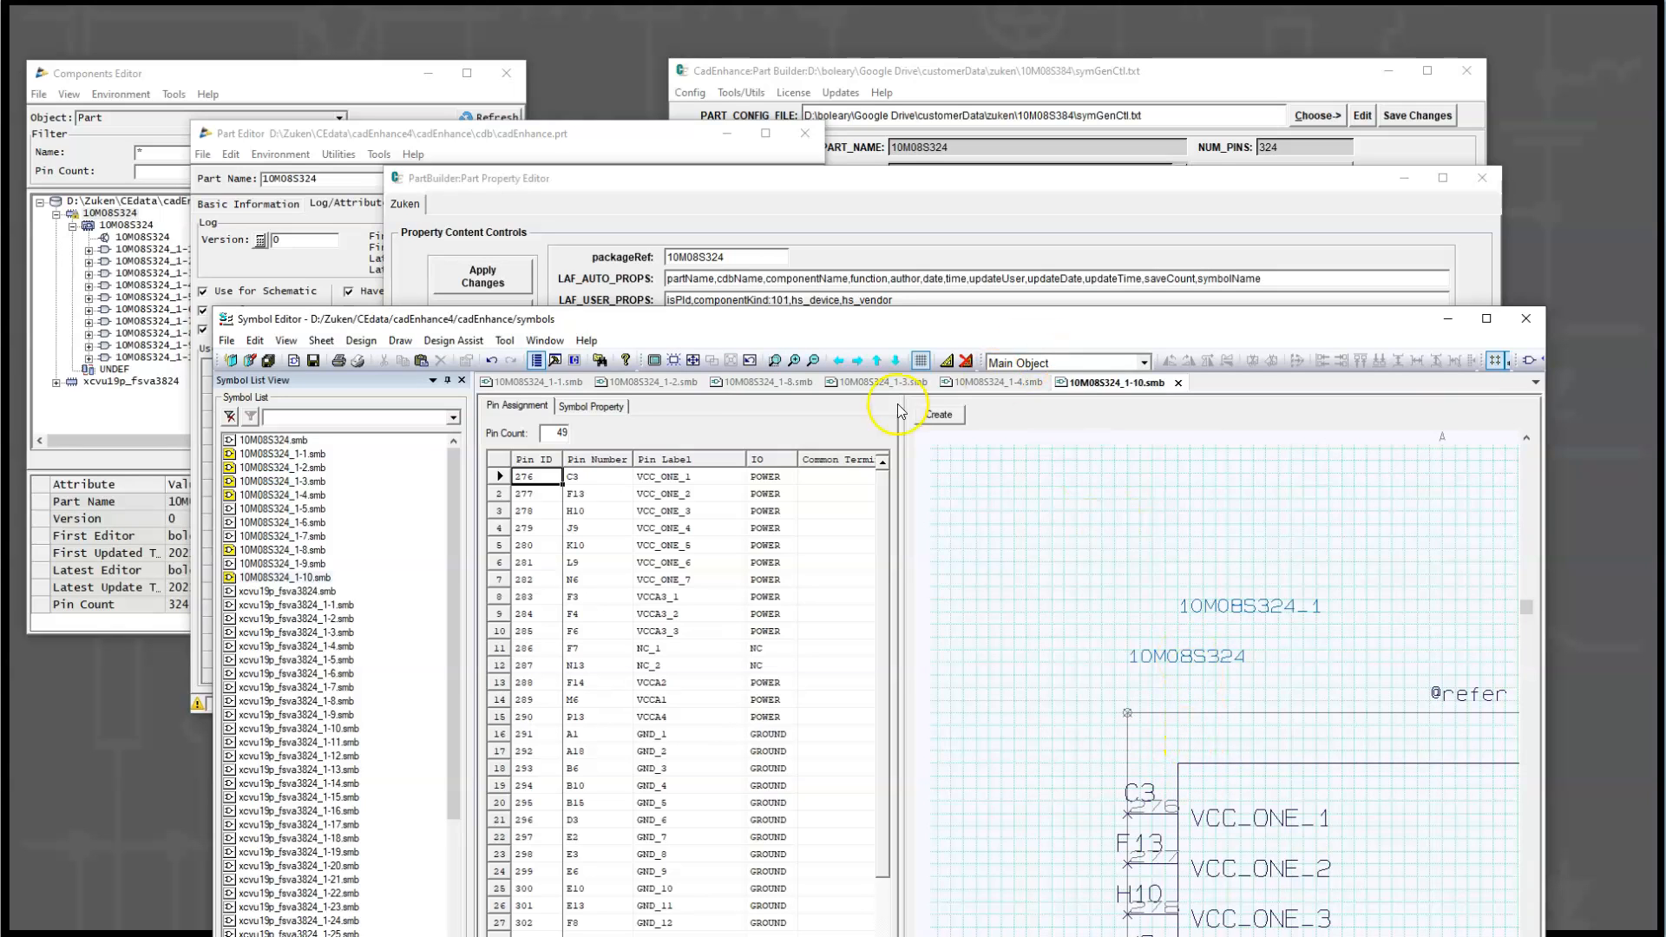
# - Open symbols 10M08S324_1-2 and 10M08S324_1-4 and inspect the name labels above each body
pyautogui.doubleClick(286, 468)
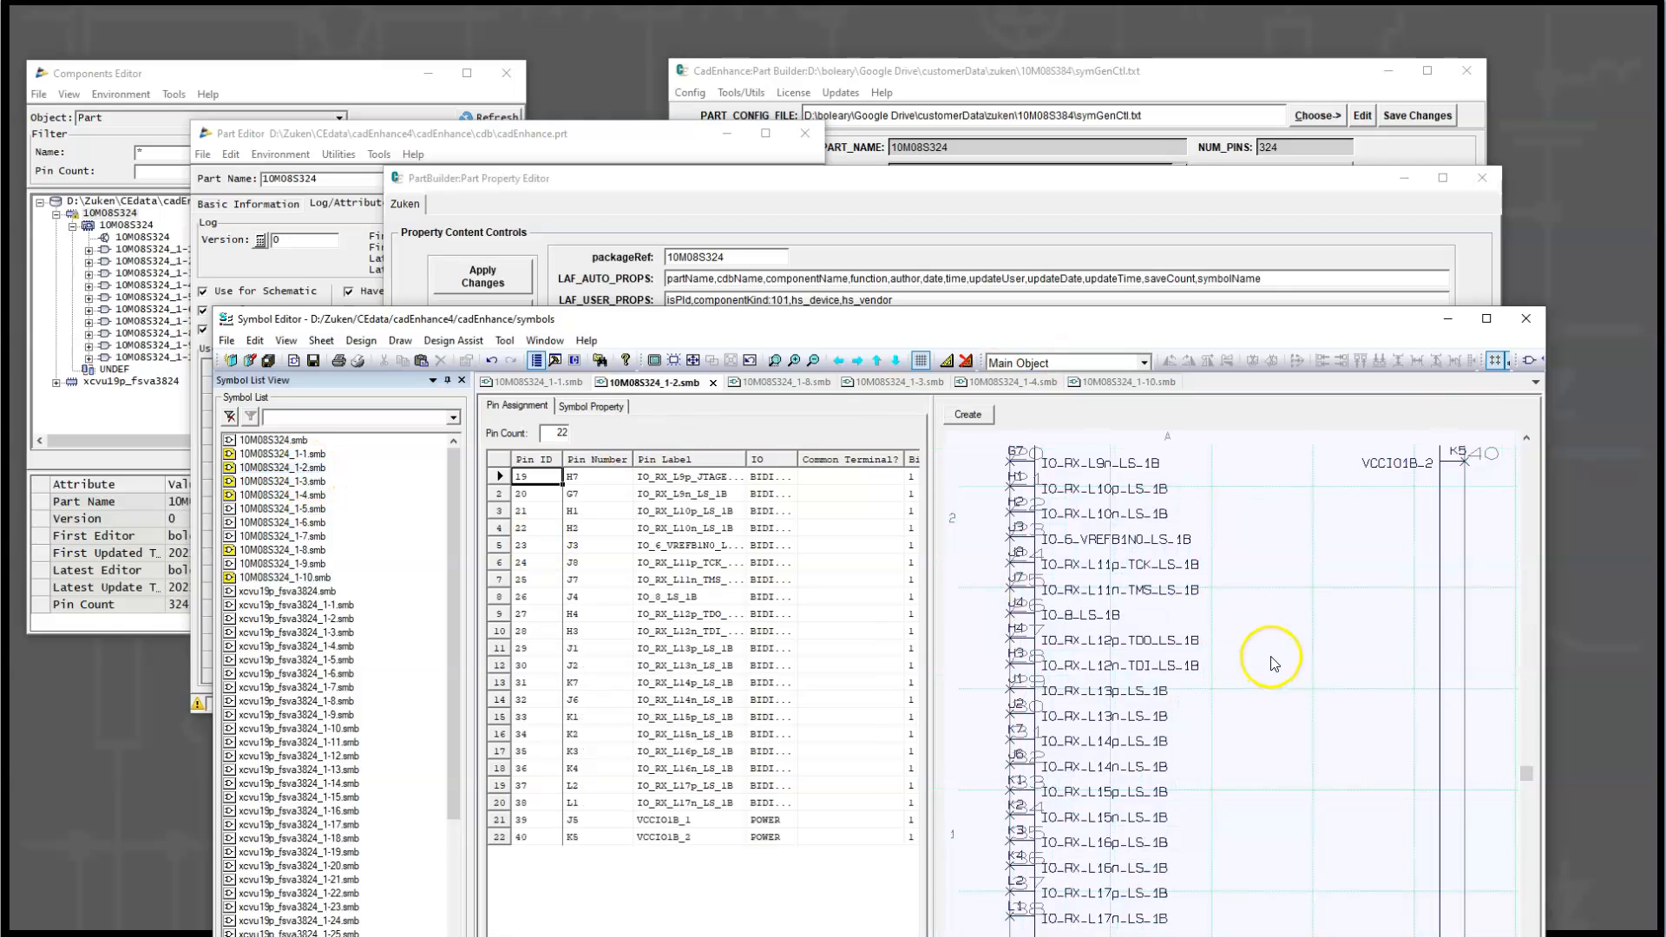
pyautogui.scroll(3, 1273, 663)
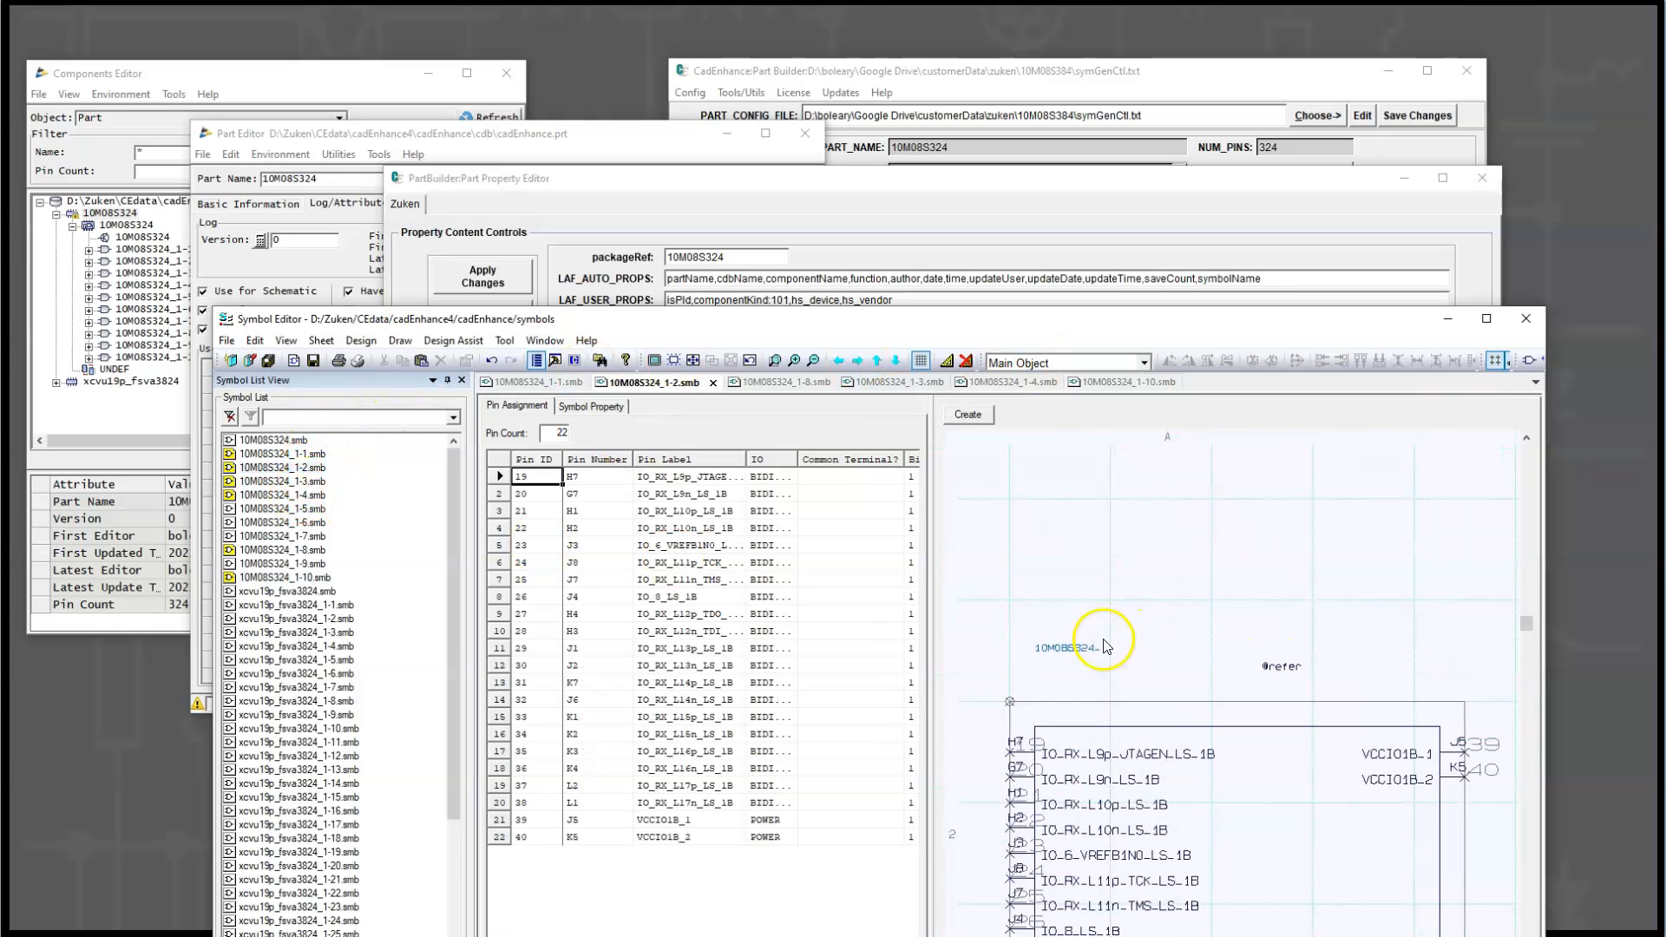
pyautogui.doubleClick(314, 496)
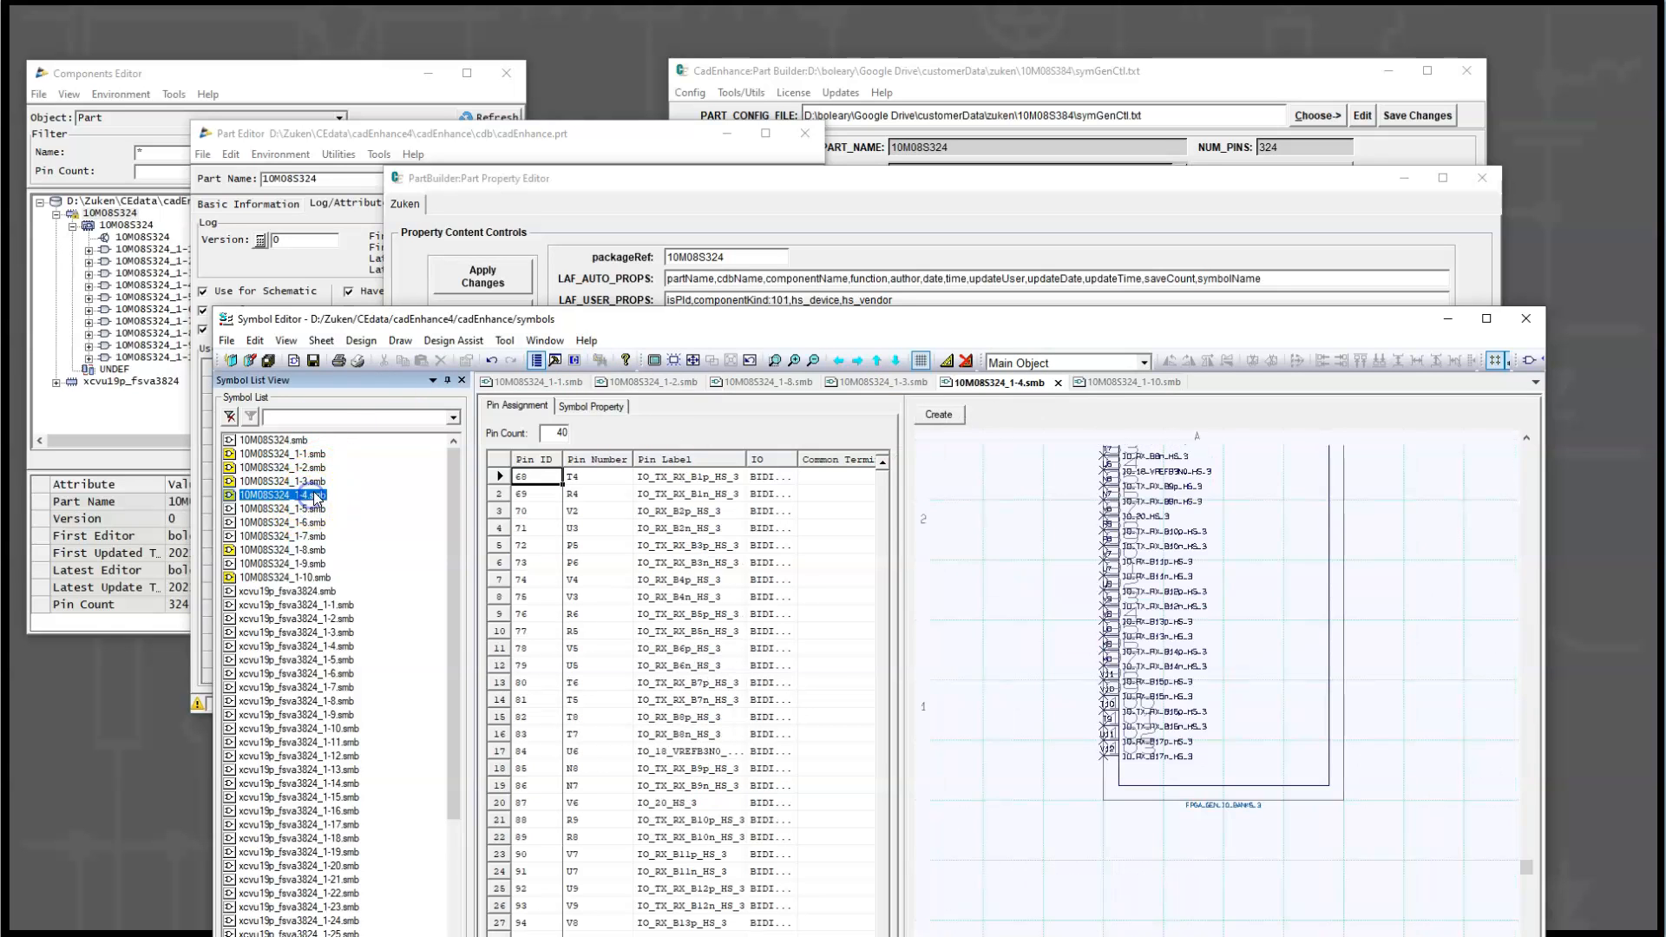
pyautogui.scroll(4, 1111, 572)
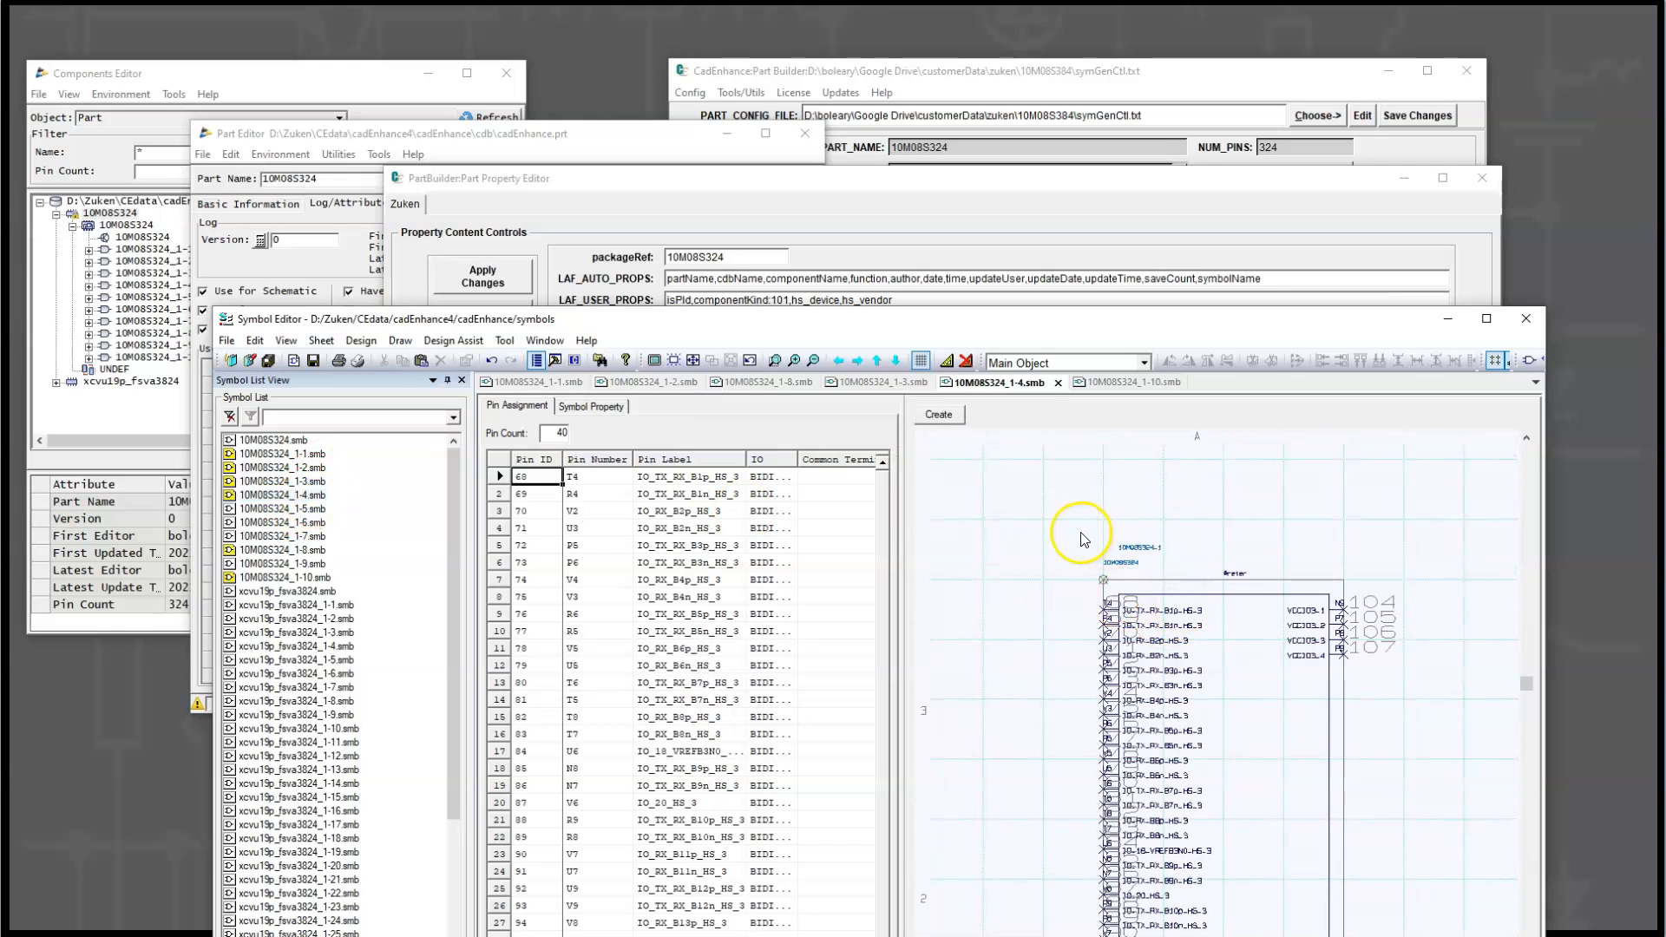
pyautogui.click(774, 360)
pyautogui.moveTo(1082, 547); pyautogui.dragTo(1225, 684)
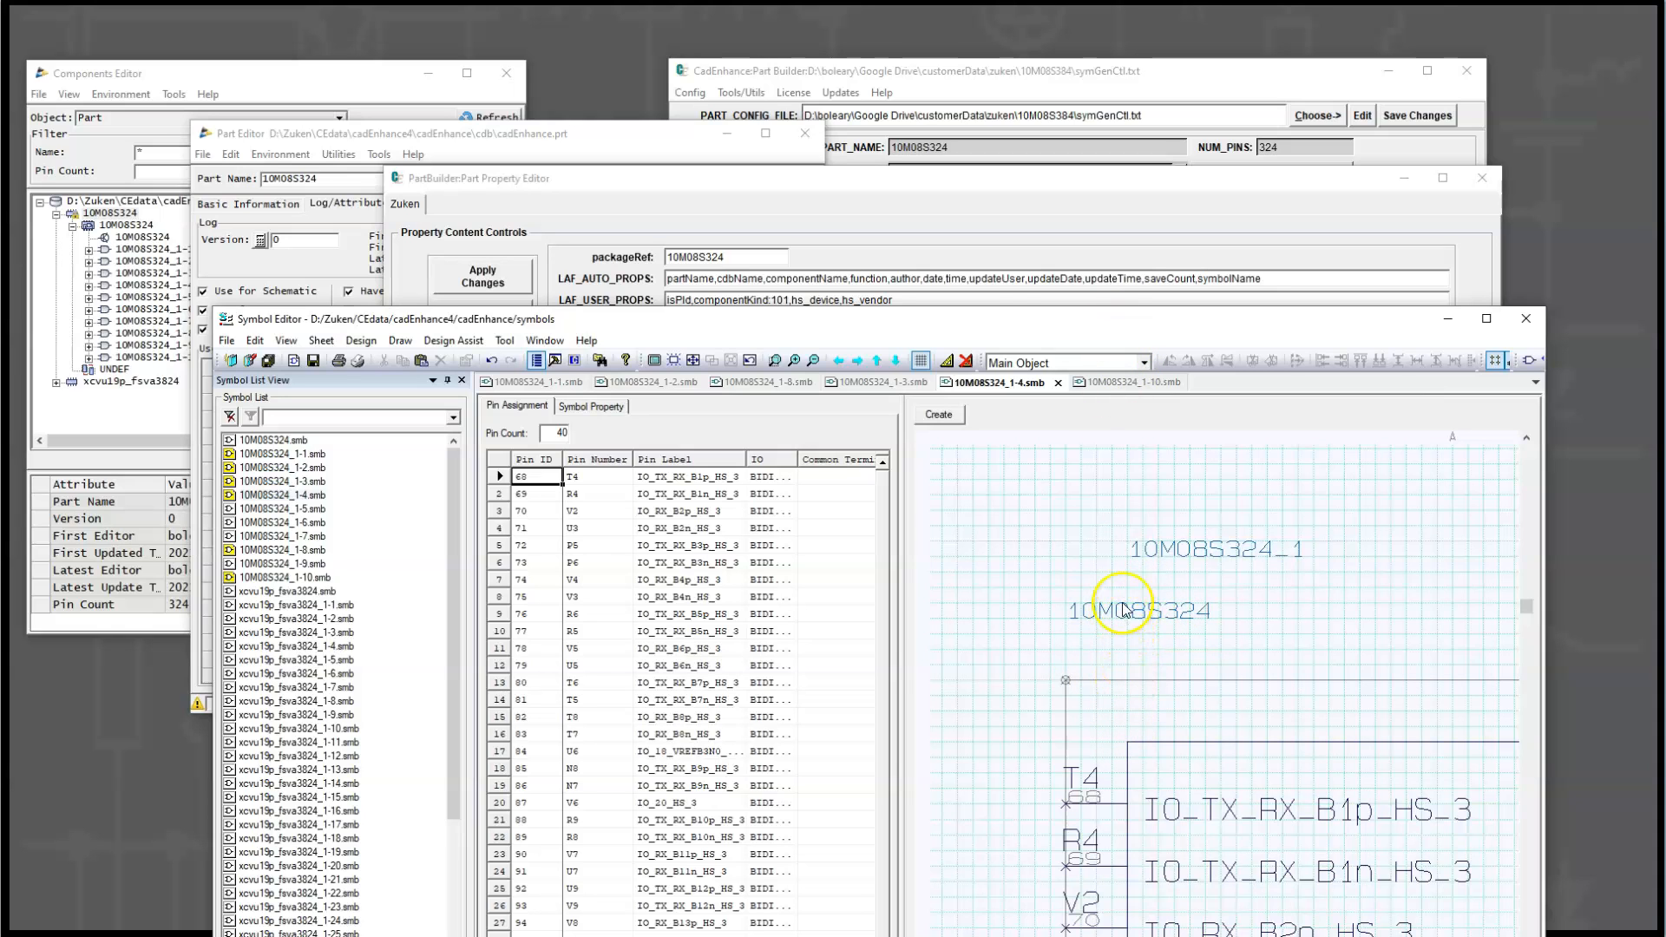
# - Check cdbName's offsets in the Part Property Editor and find the reference label above symbol 10M08S324_1-4 in the Symbol Editor
pyautogui.click(979, 176)
pyautogui.click(1182, 477)
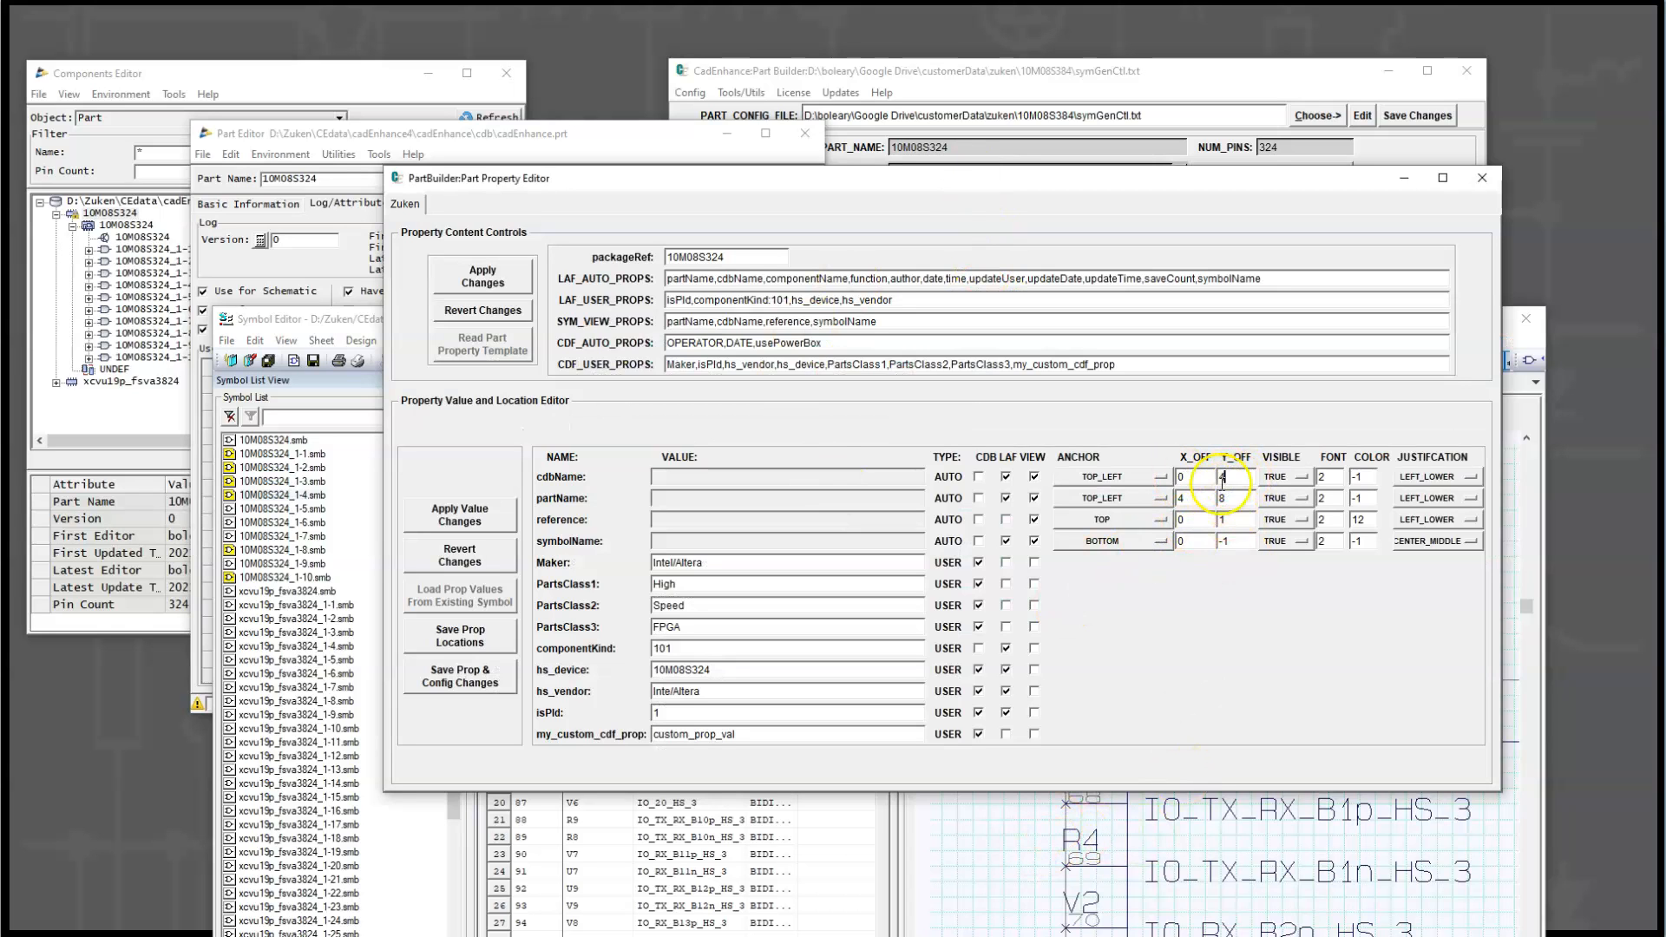
pyautogui.click(1009, 855)
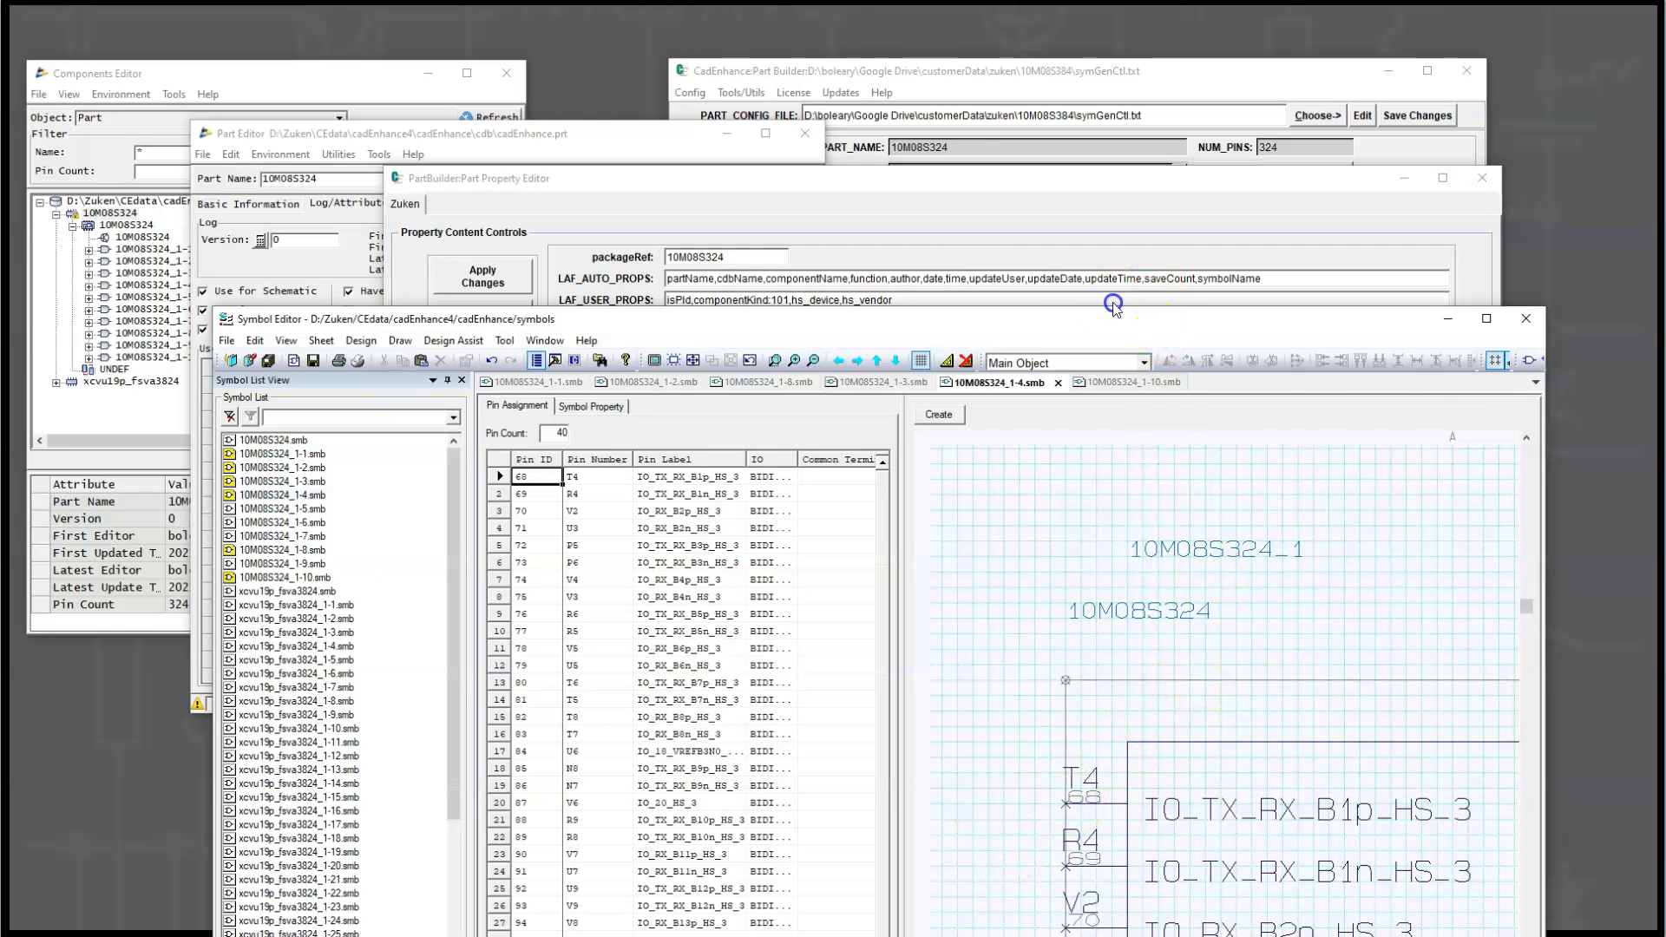
pyautogui.moveTo(854, 325); pyautogui.dragTo(691, 154)
pyautogui.moveTo(954, 899); pyautogui.dragTo(1109, 917)
pyautogui.click(904, 551)
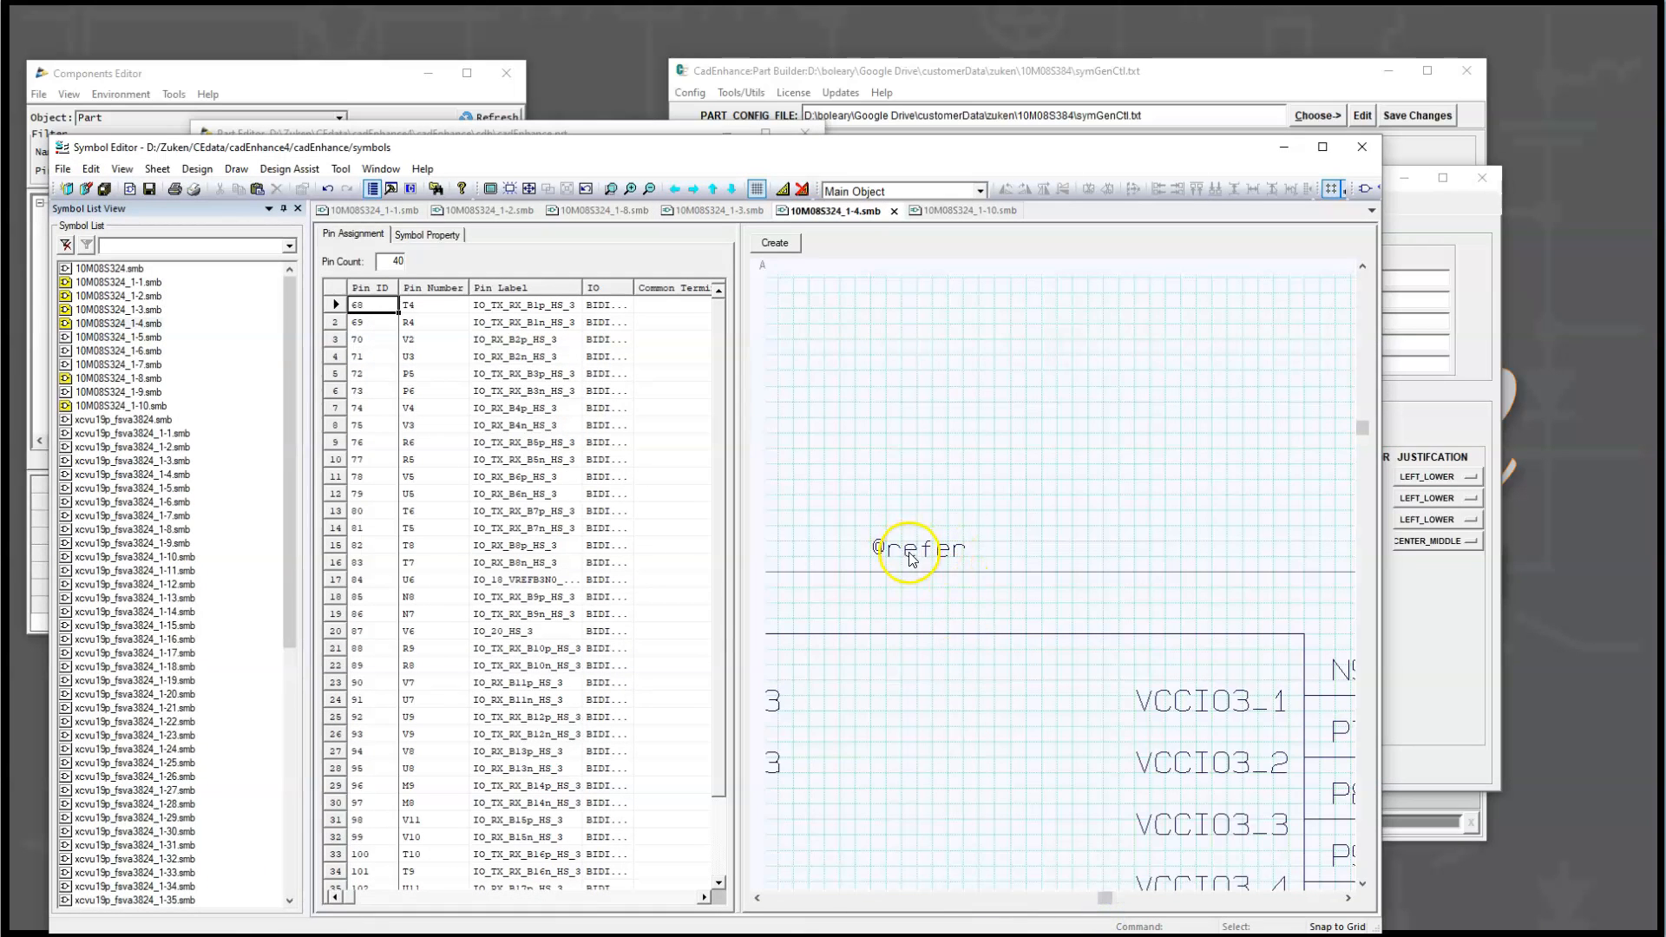
# - Read the anchor description and Y offset of the reference property in the Part Property Editor and compare them with the label in the Symbol Editor
pyautogui.click(833, 71)
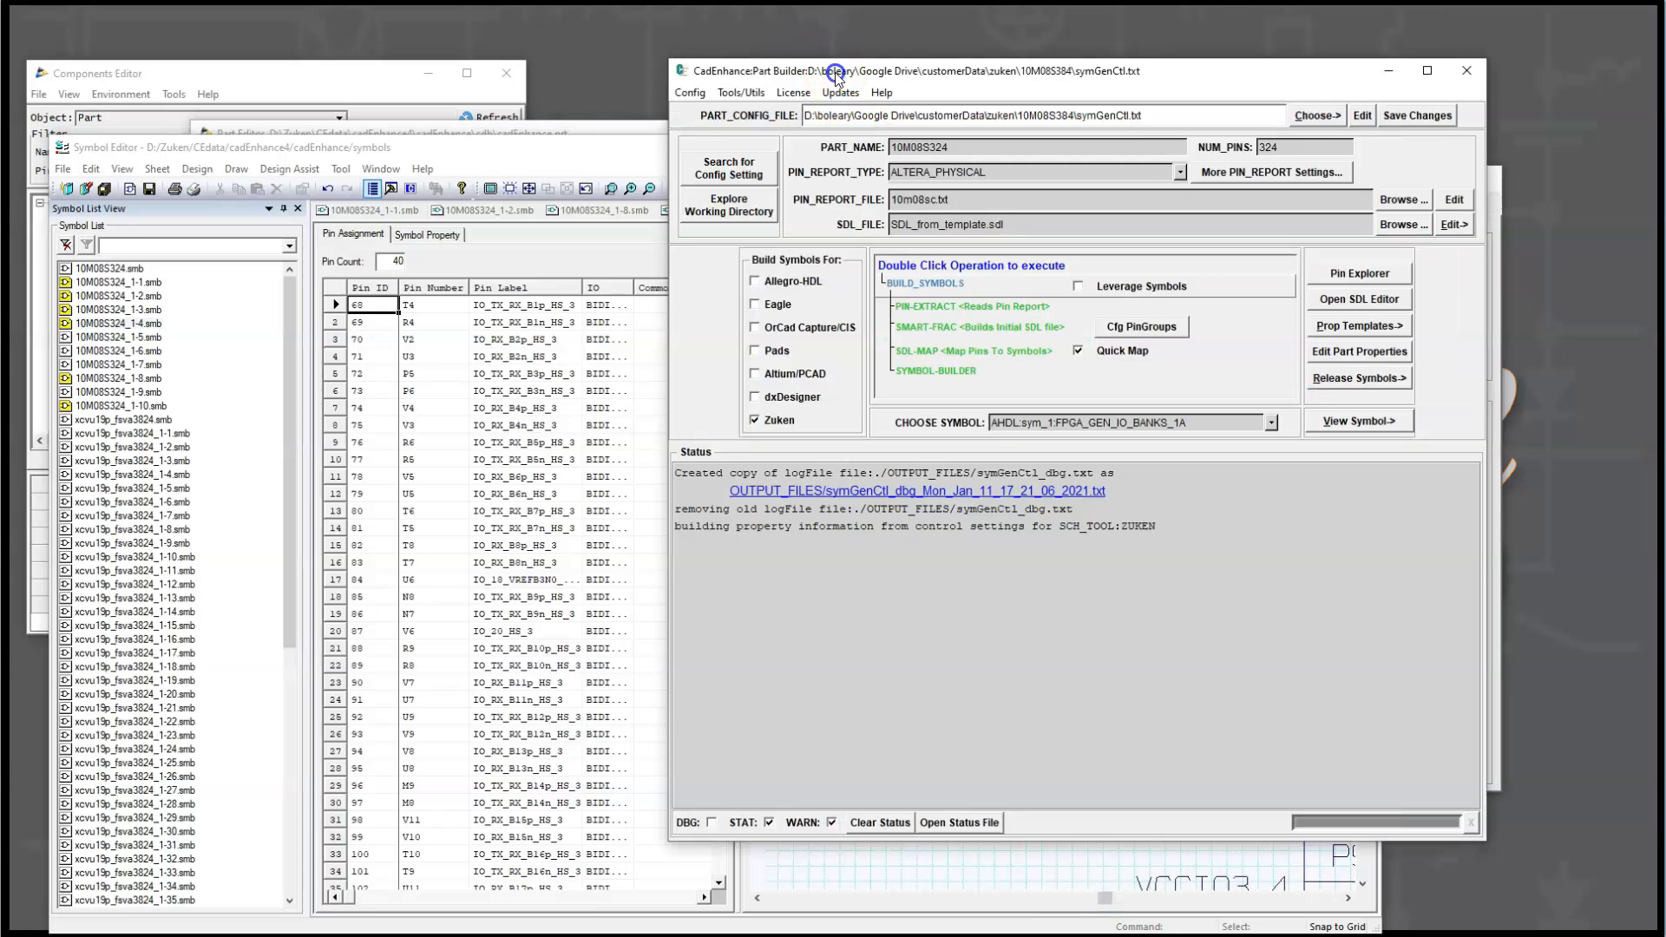
pyautogui.click(557, 131)
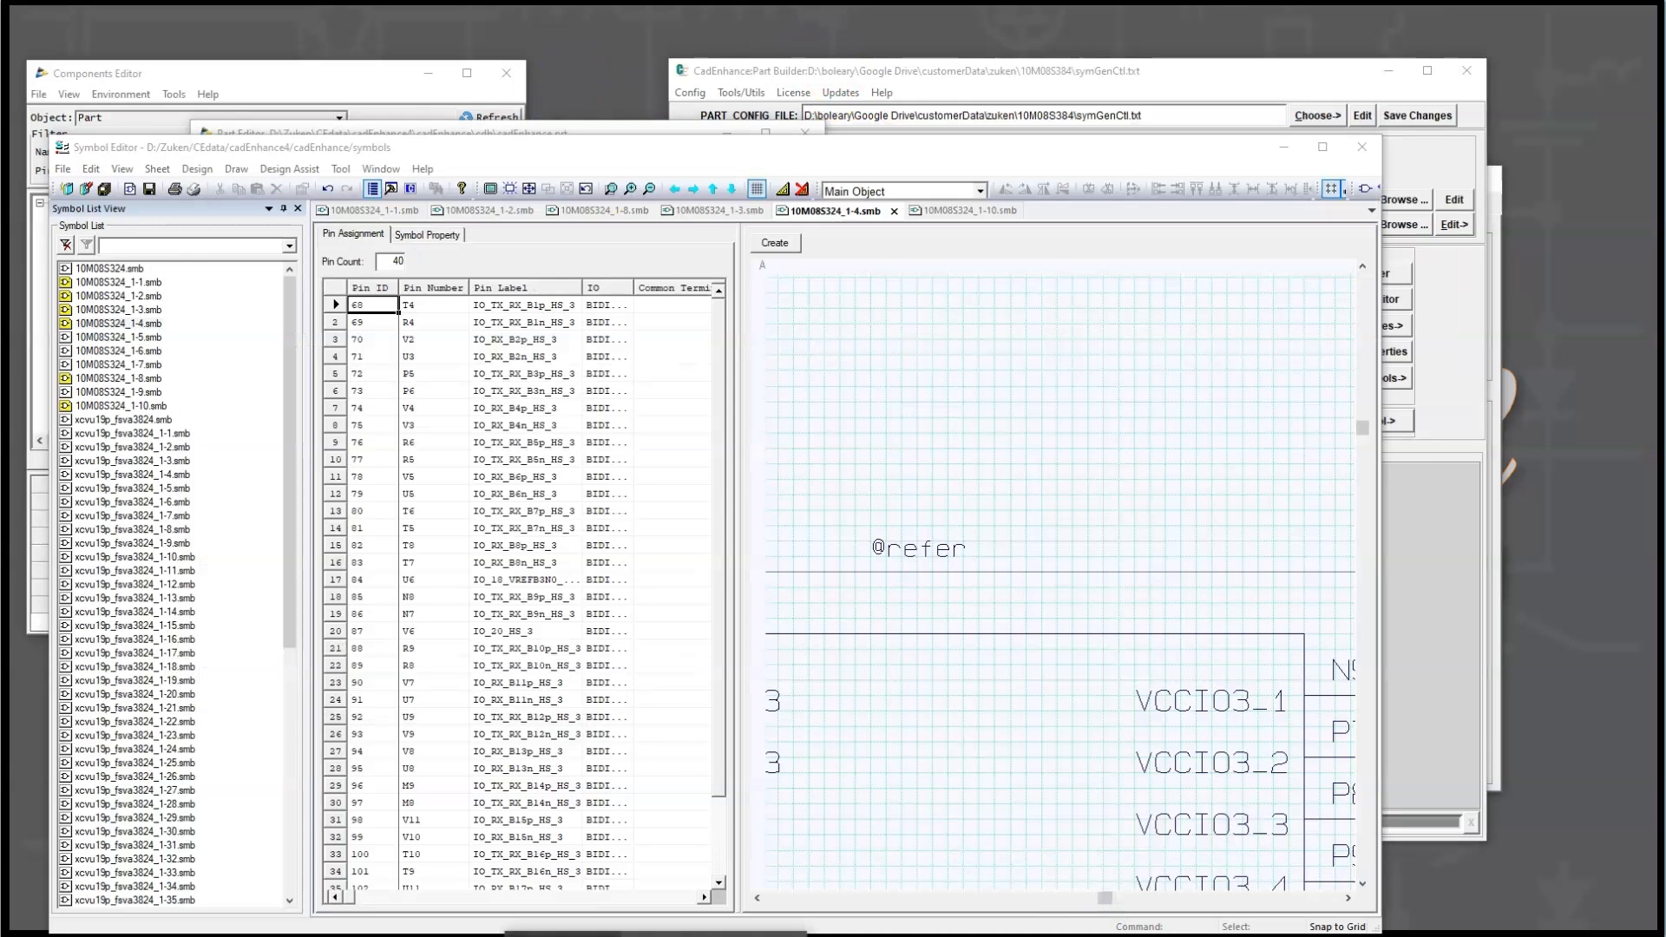
pyautogui.click(717, 935)
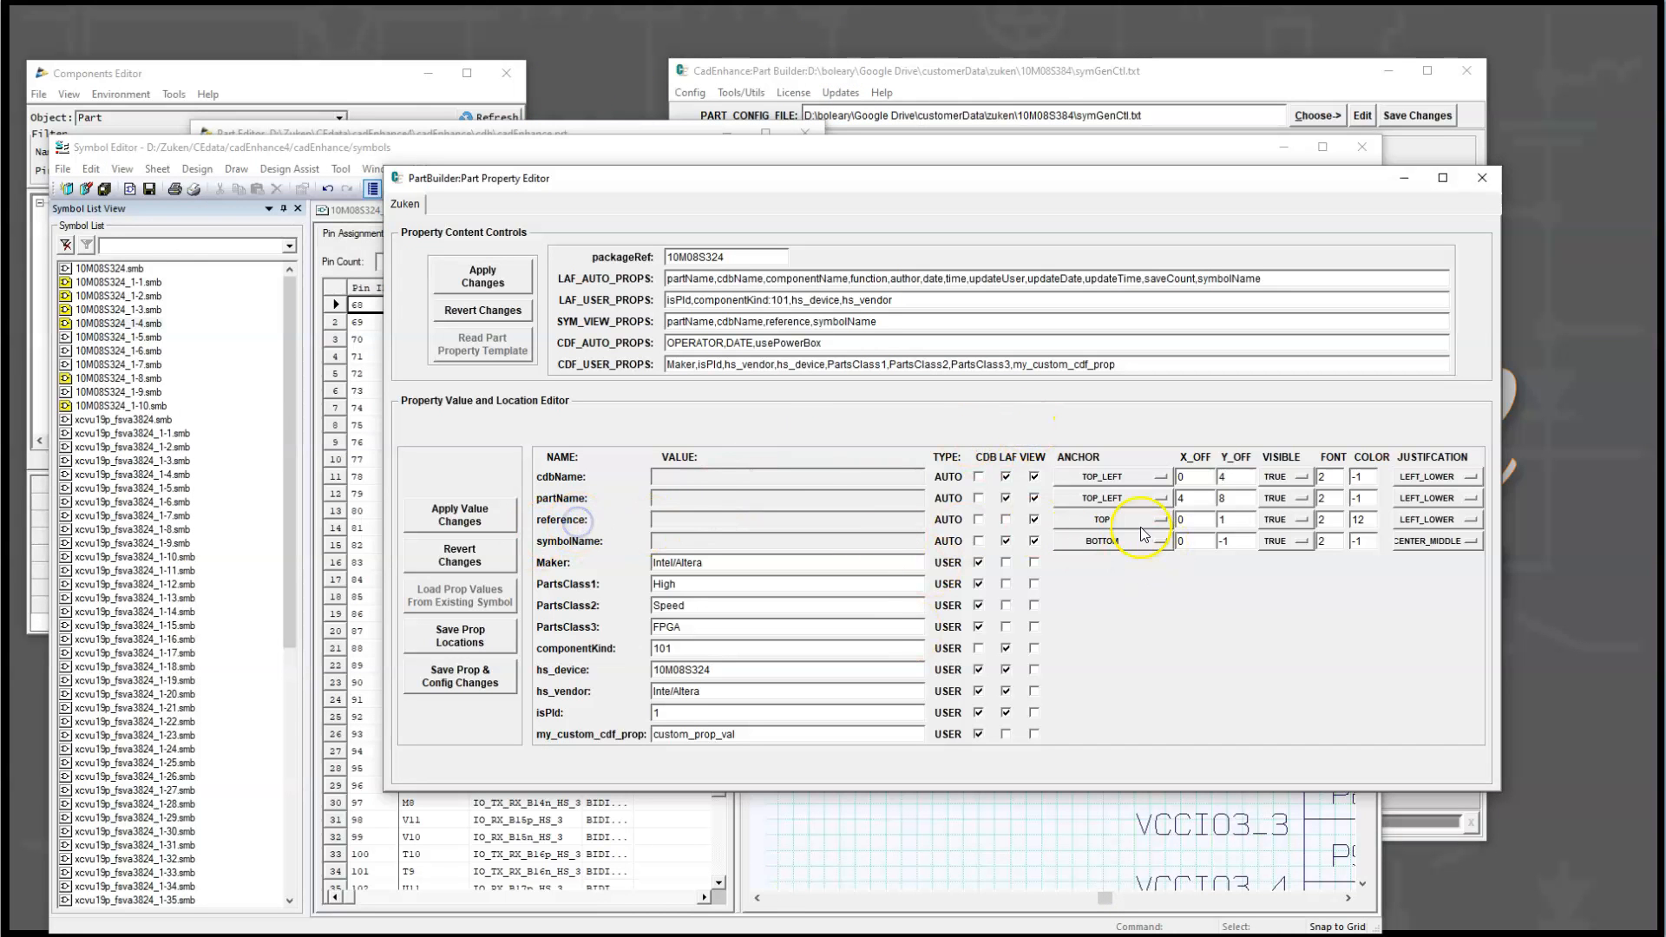
pyautogui.moveTo(1122, 519)
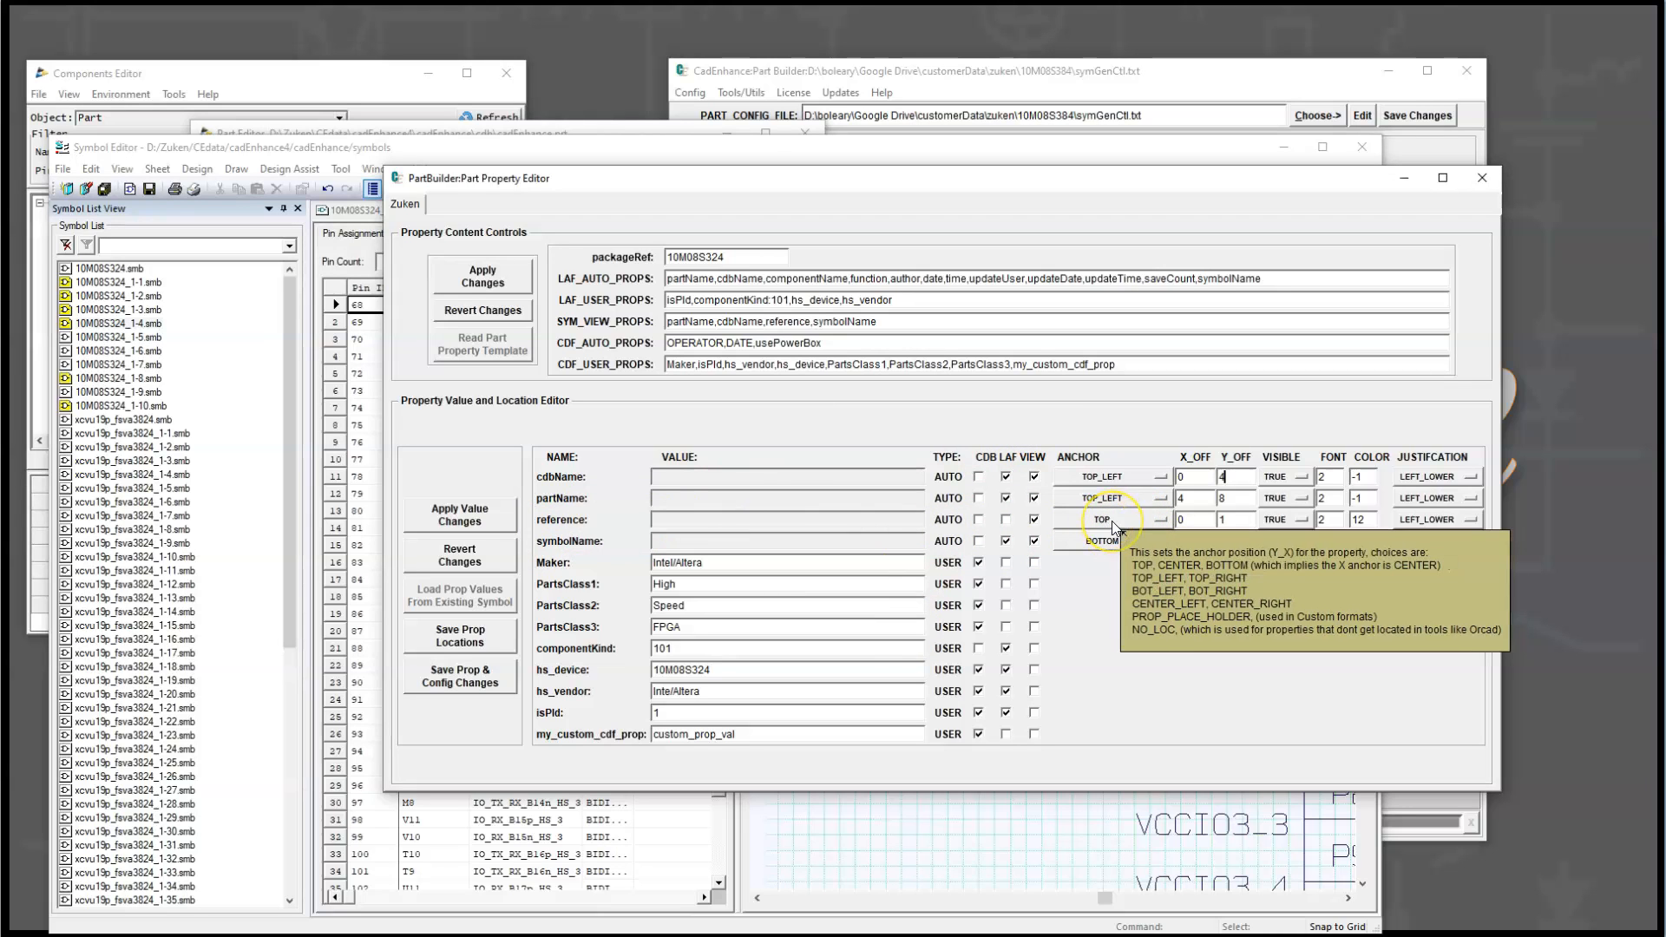
pyautogui.click(1225, 520)
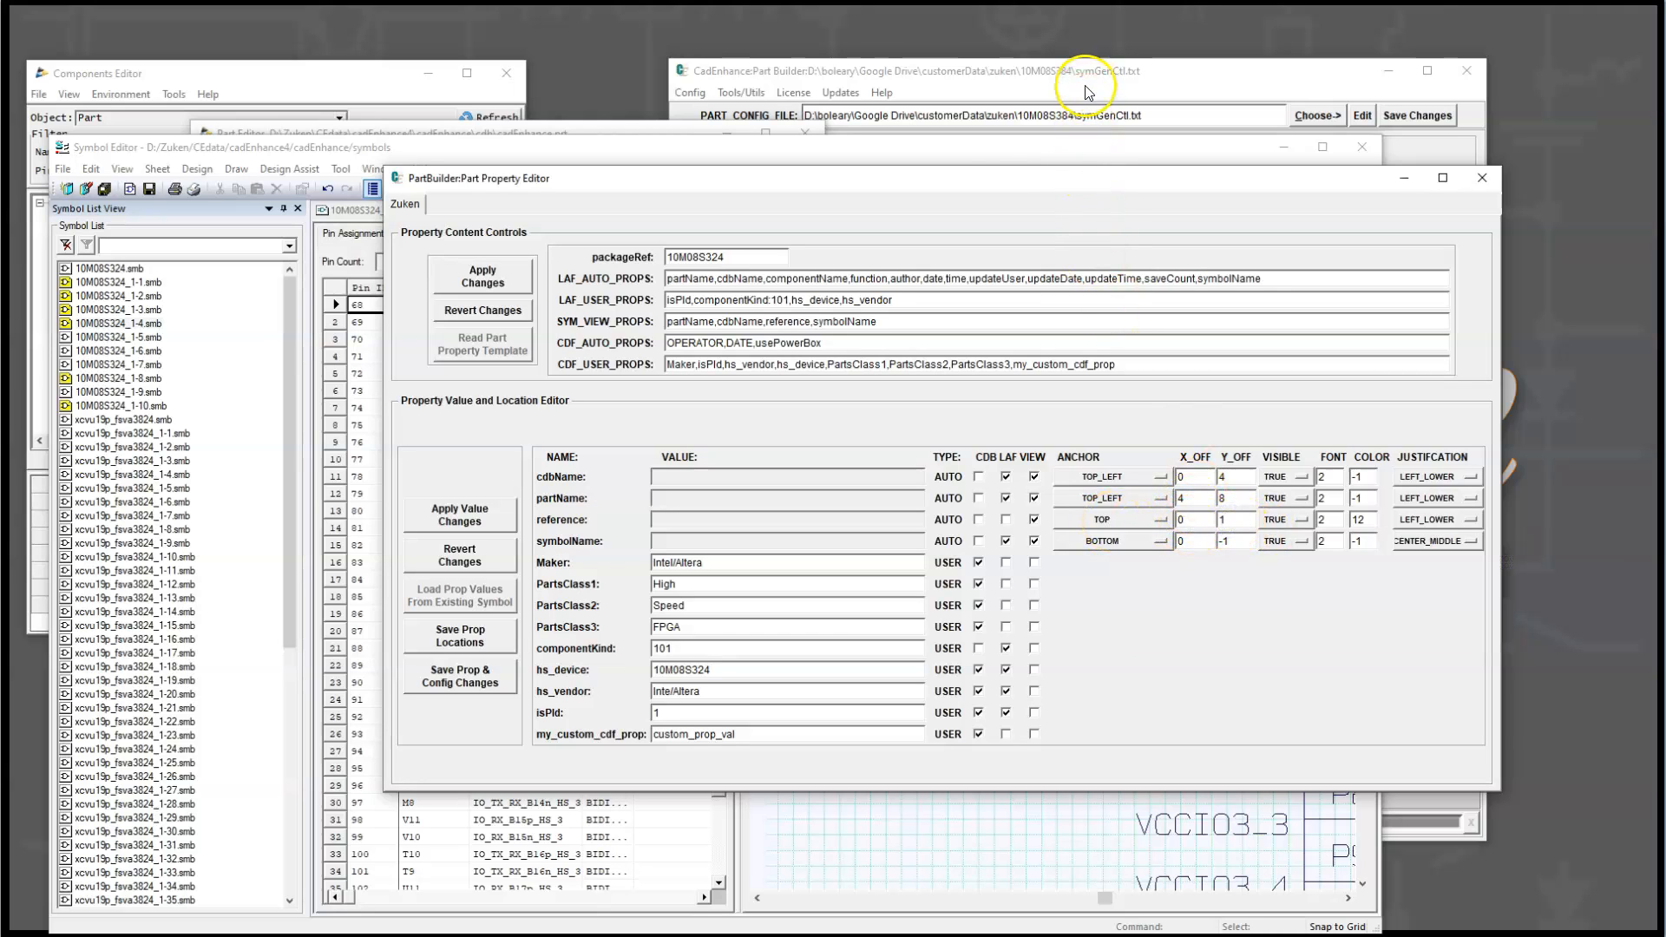
pyautogui.click(603, 130)
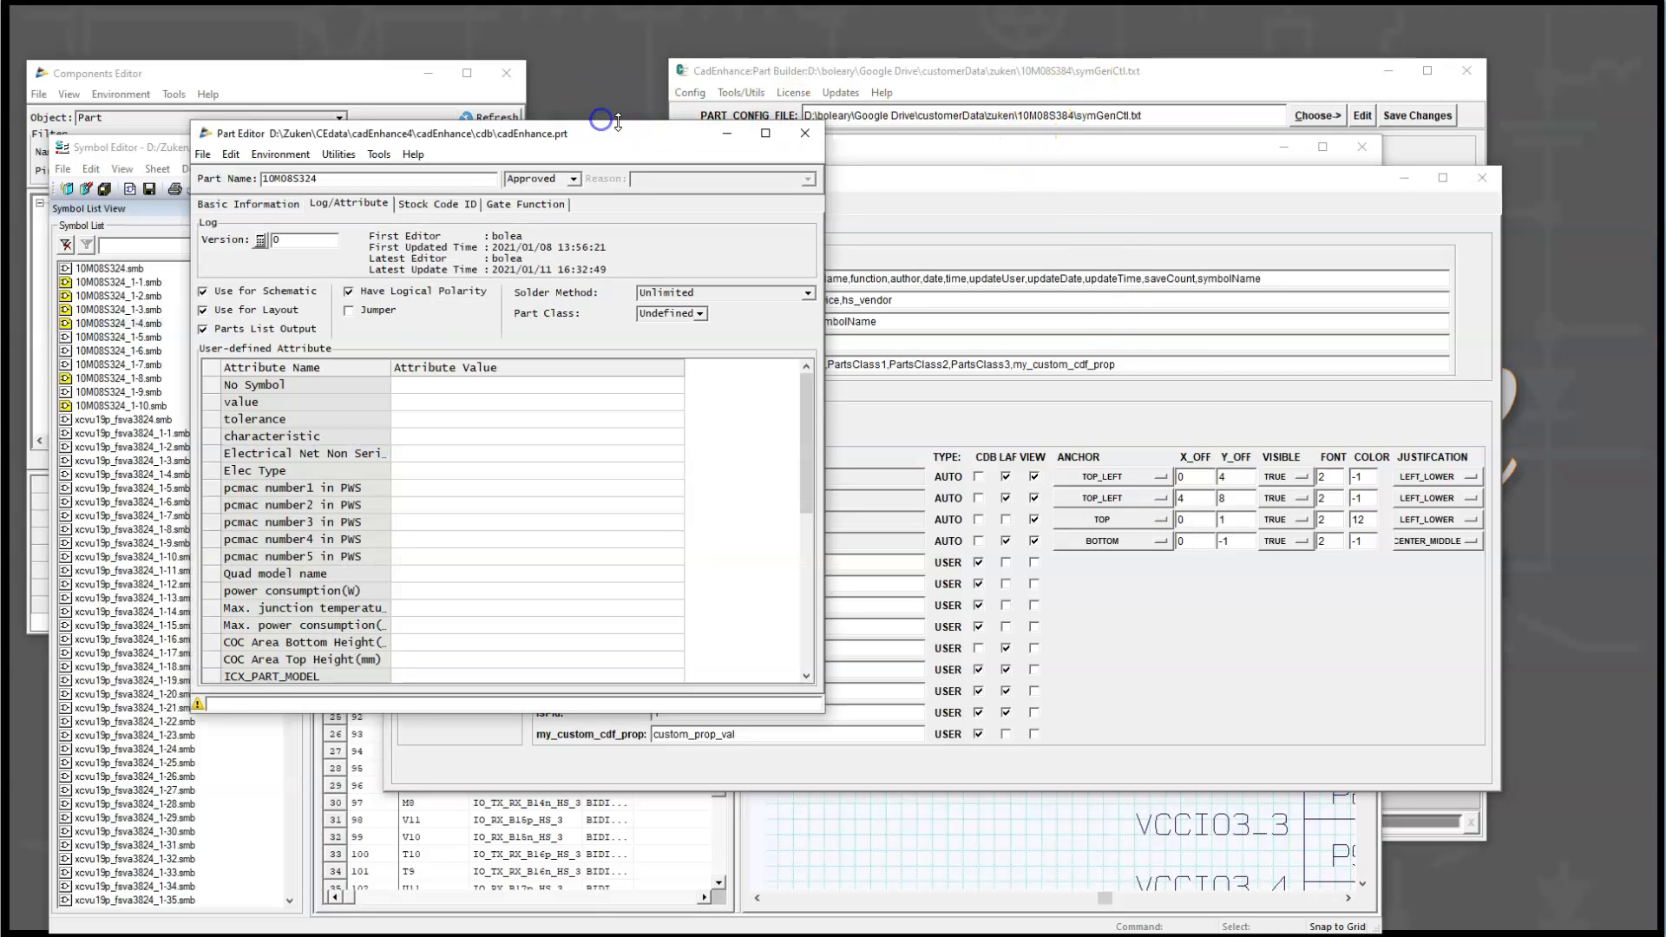
pyautogui.click(902, 867)
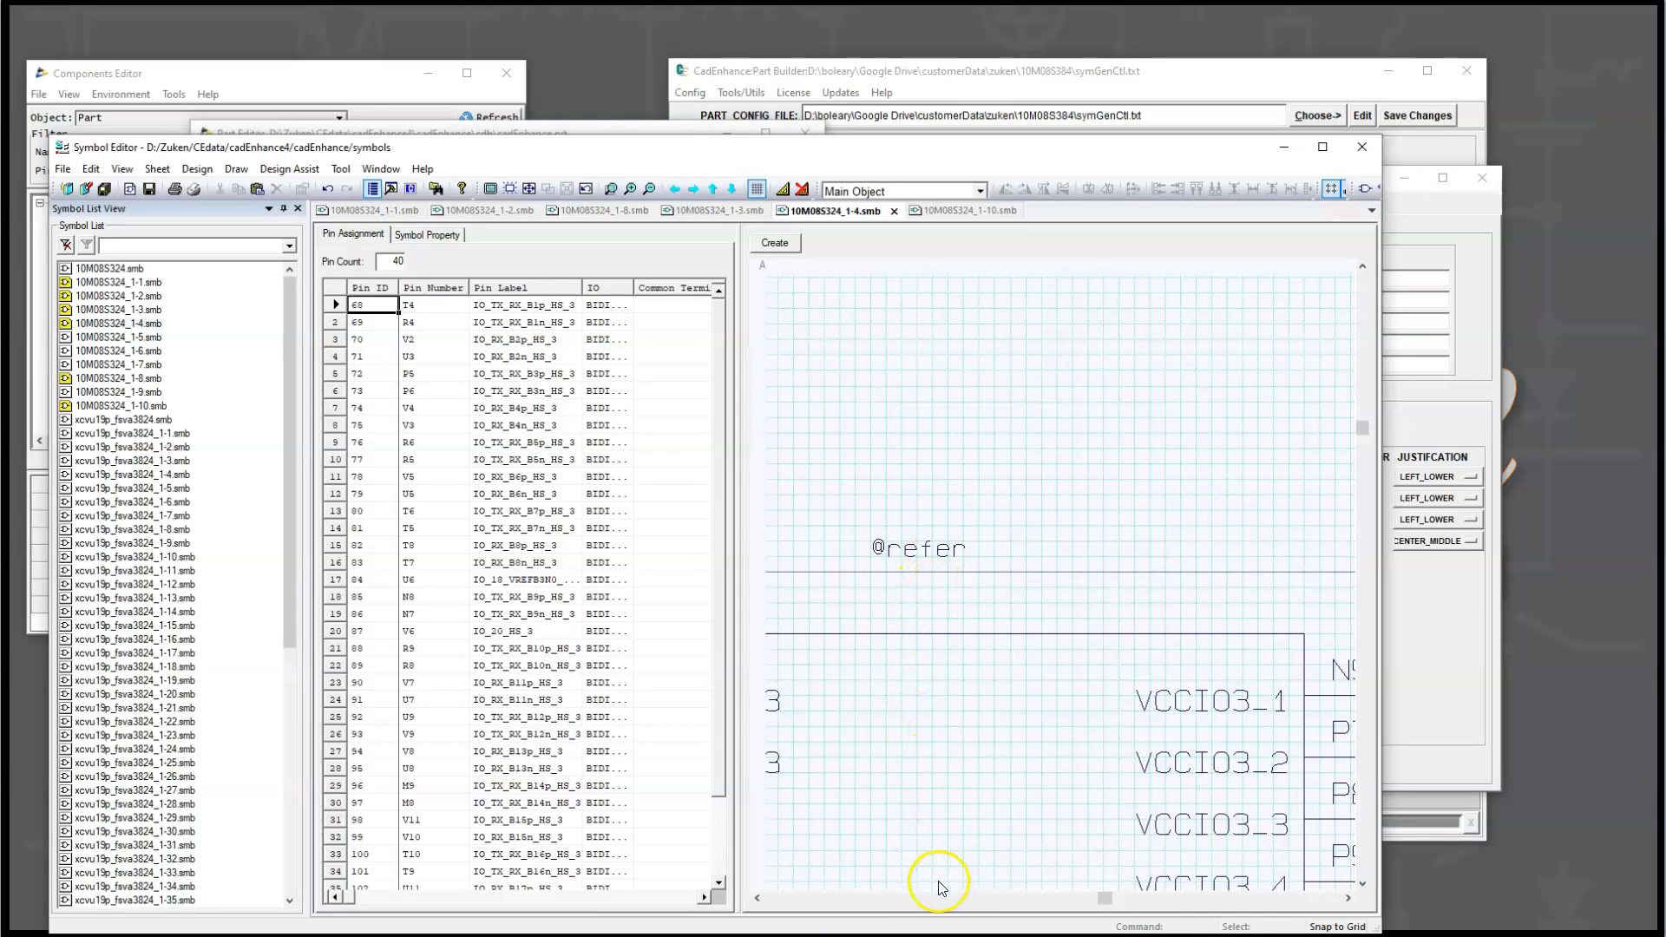
# - Compare the reference label's placement in symbol 10M08S324_1-4, then set the reference property's justification to CENTER_MIDDLE in the Part Property Editor
pyautogui.click(1028, 906)
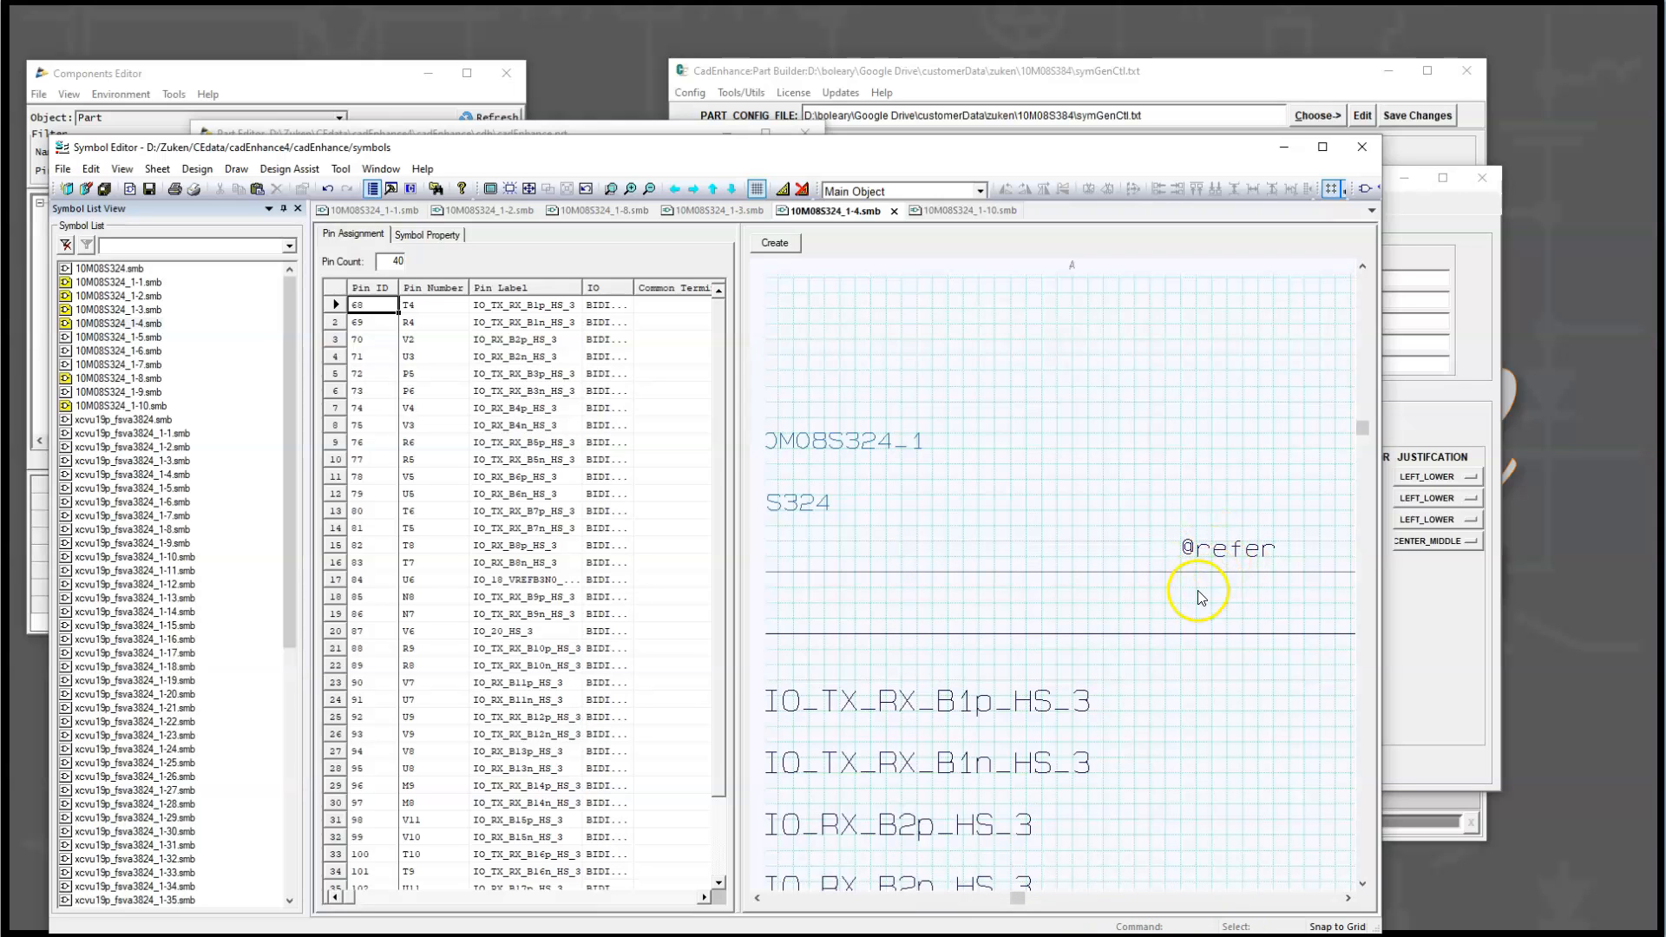
pyautogui.click(1107, 70)
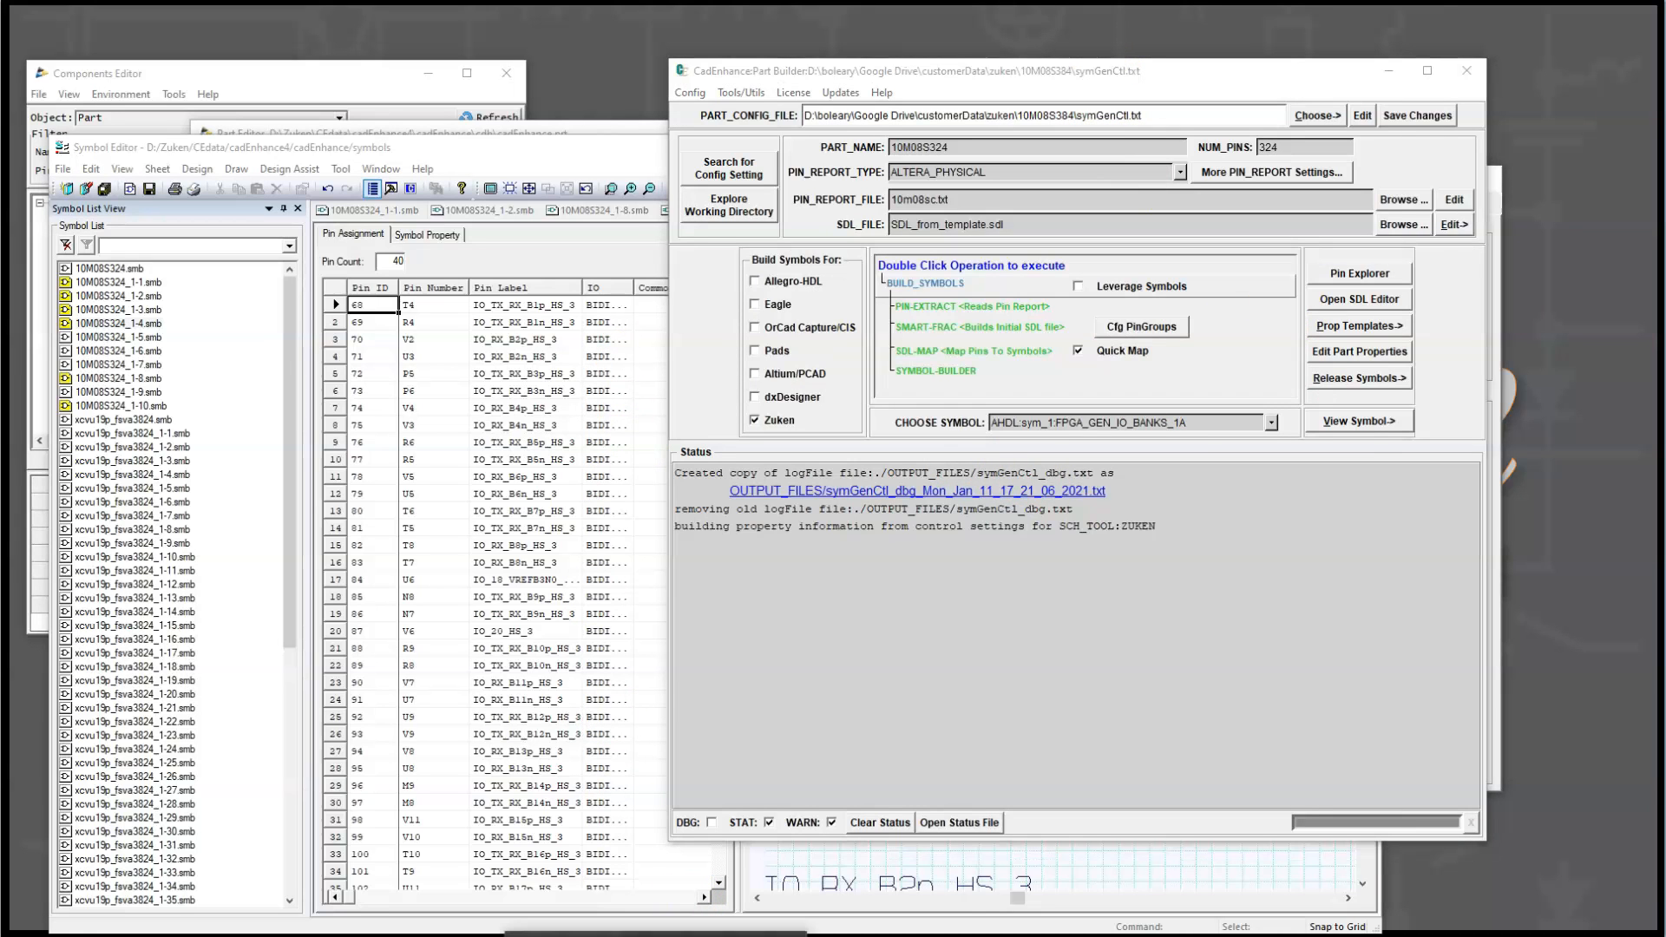
pyautogui.click(713, 935)
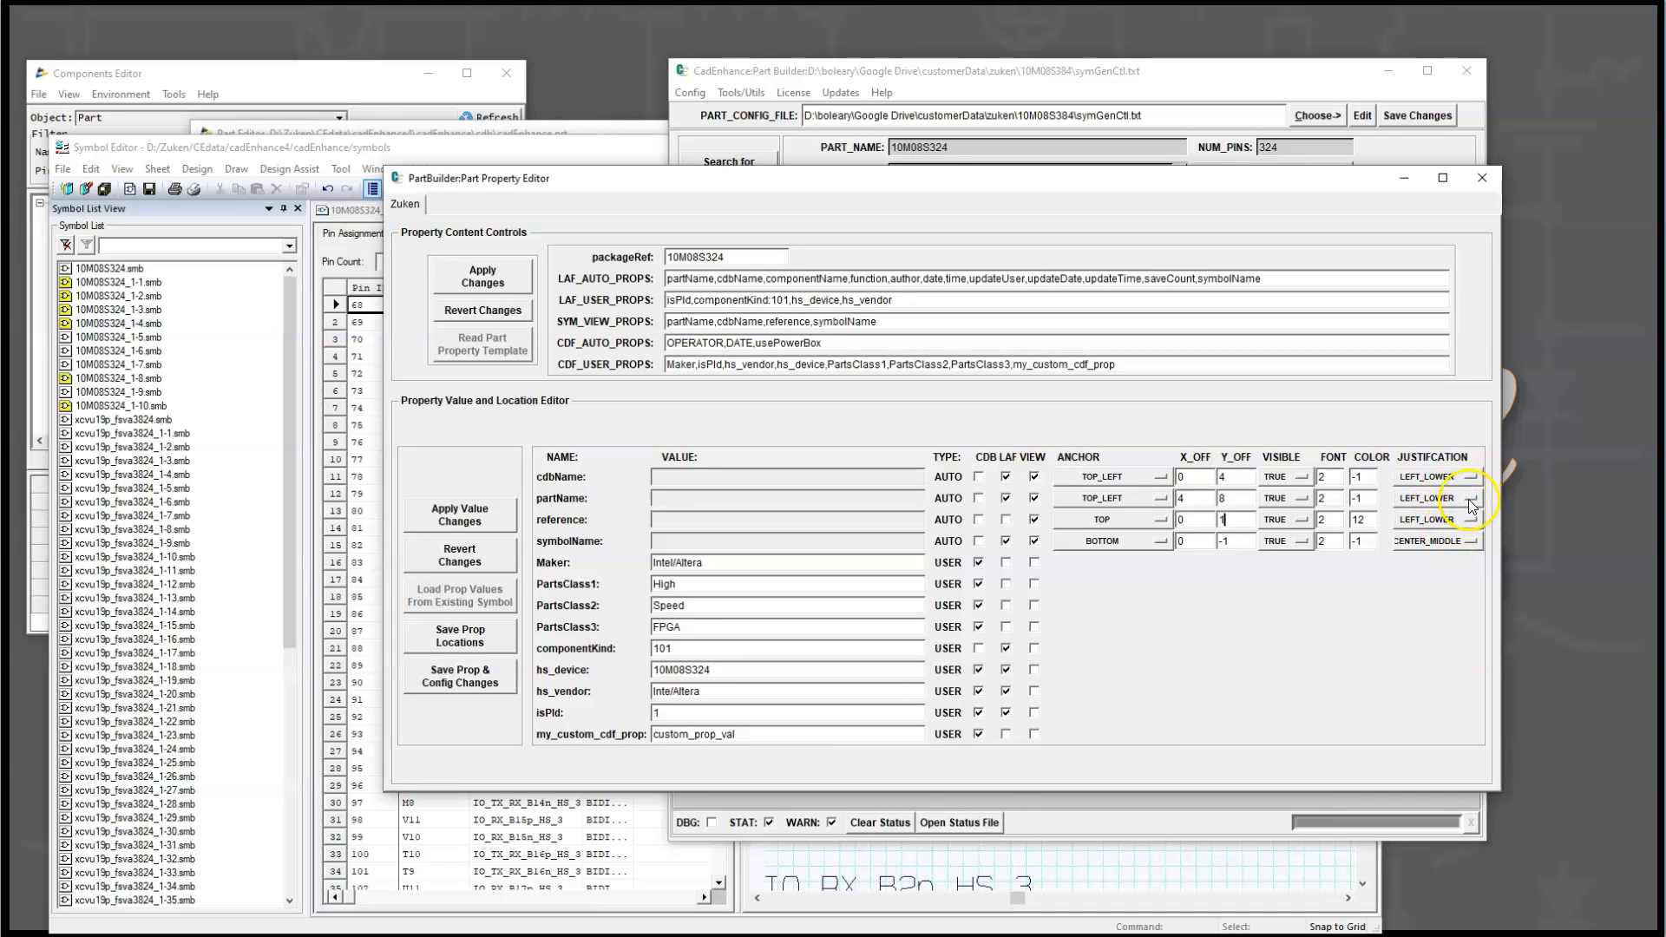
pyautogui.click(1440, 520)
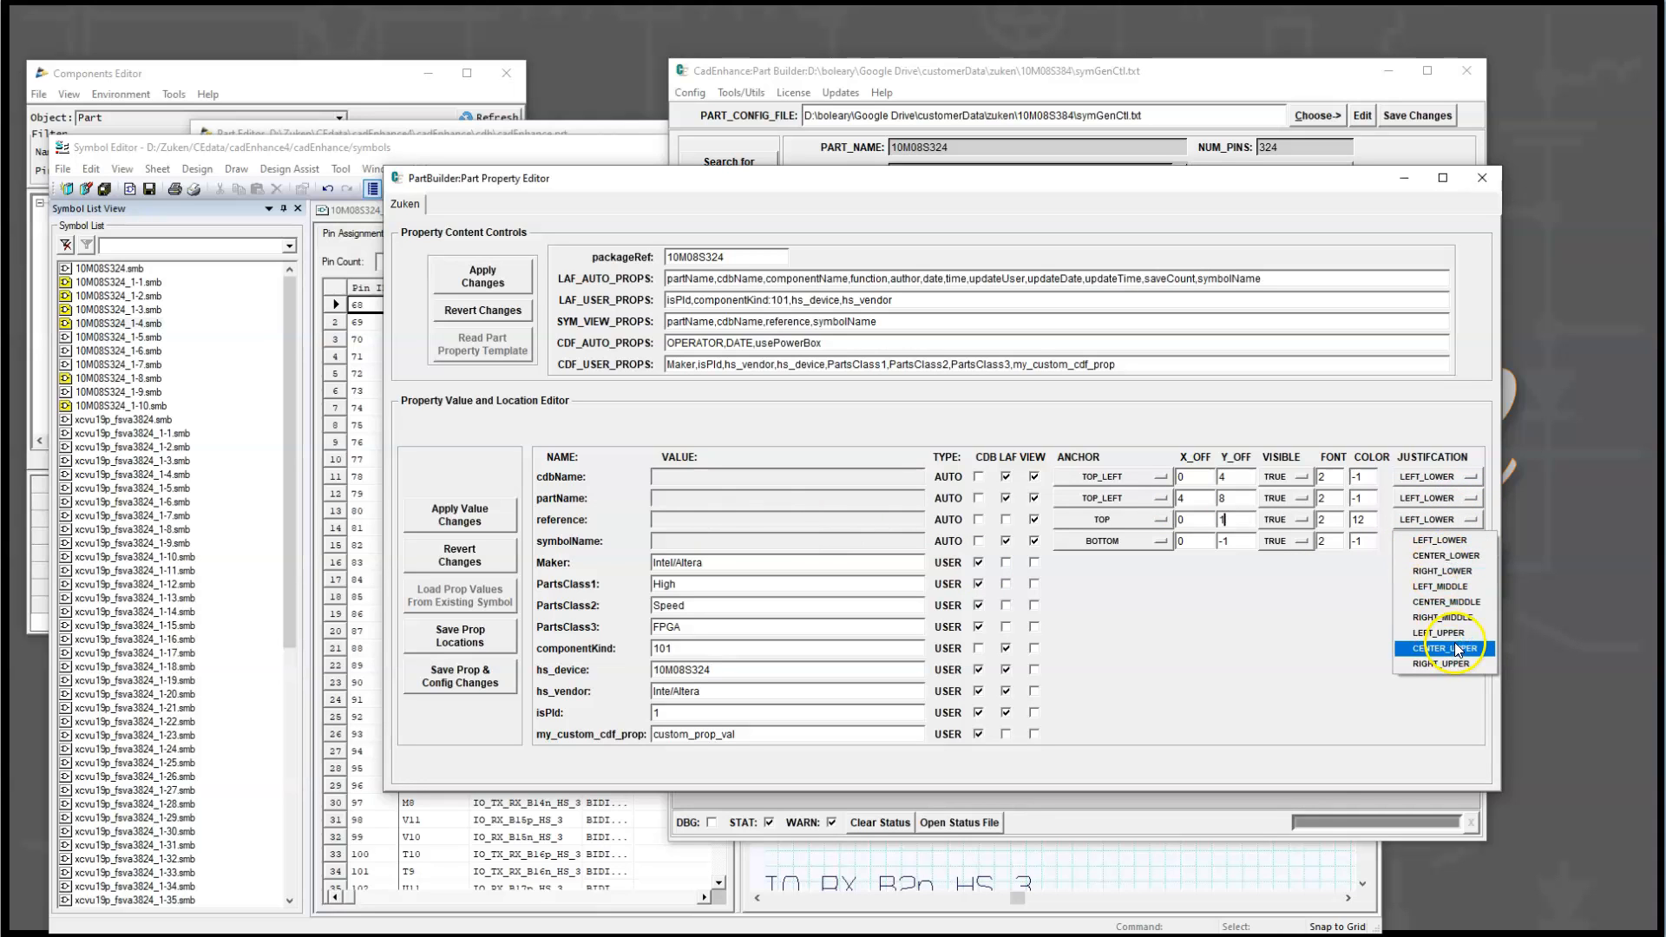
pyautogui.click(1458, 602)
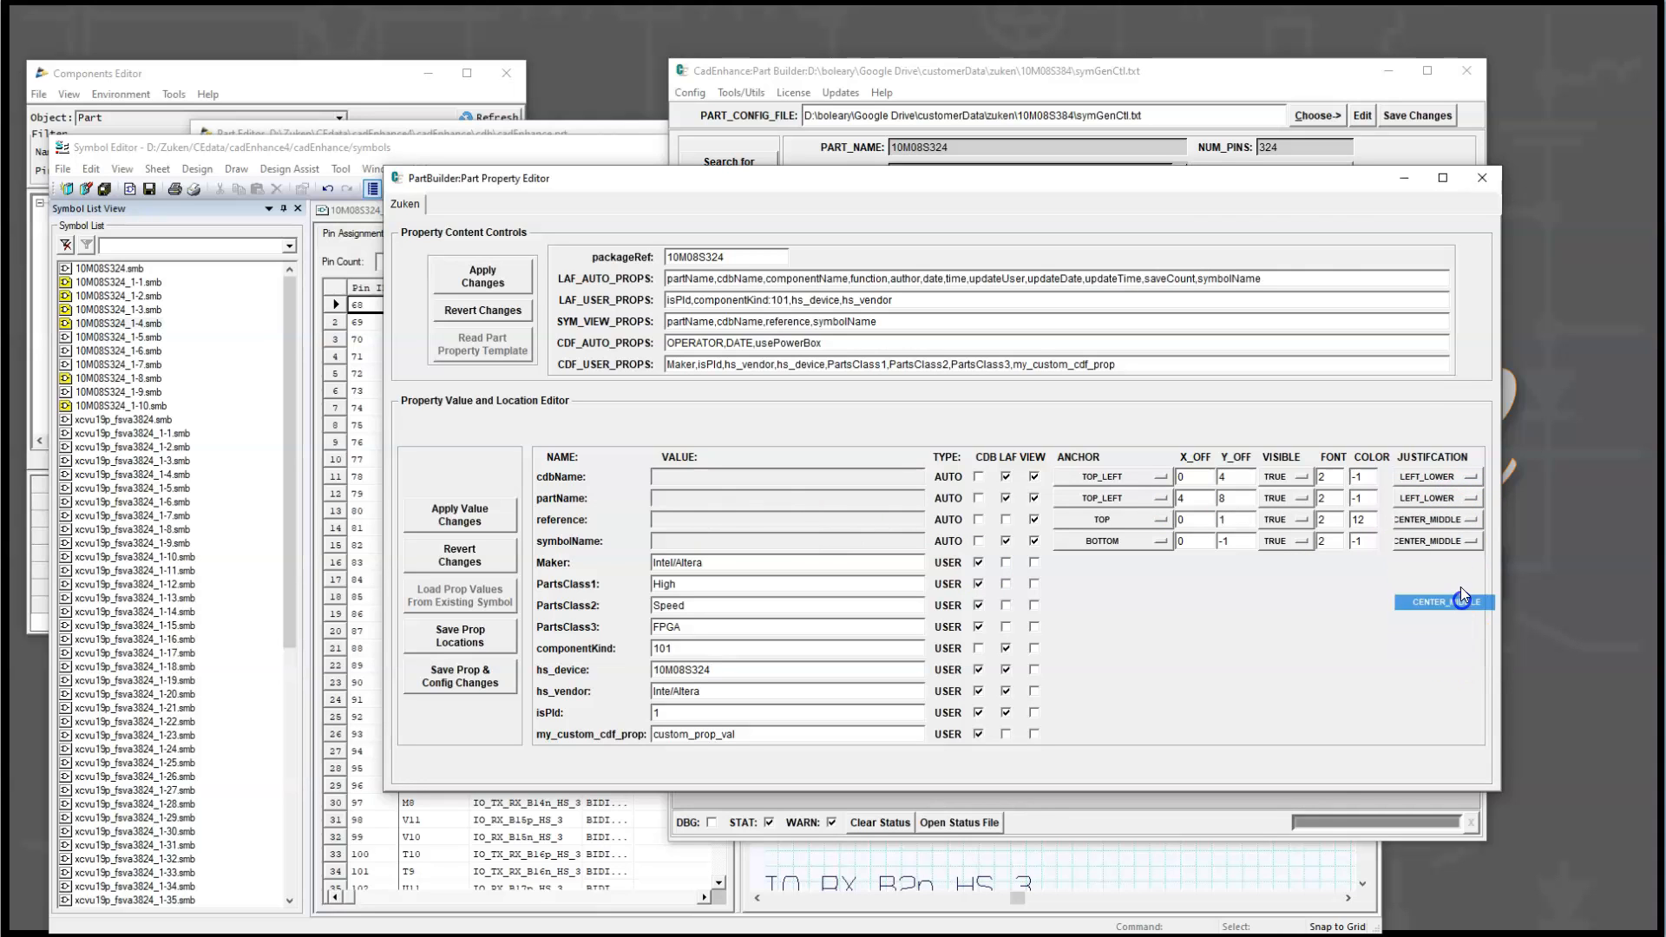
# - Review the user property values, from Maker to my_custom_cdf_prop, and their CDB, LAF and VIEW assignments in the Part Property Editor
pyautogui.moveTo(878, 177); pyautogui.dragTo(898, 131)
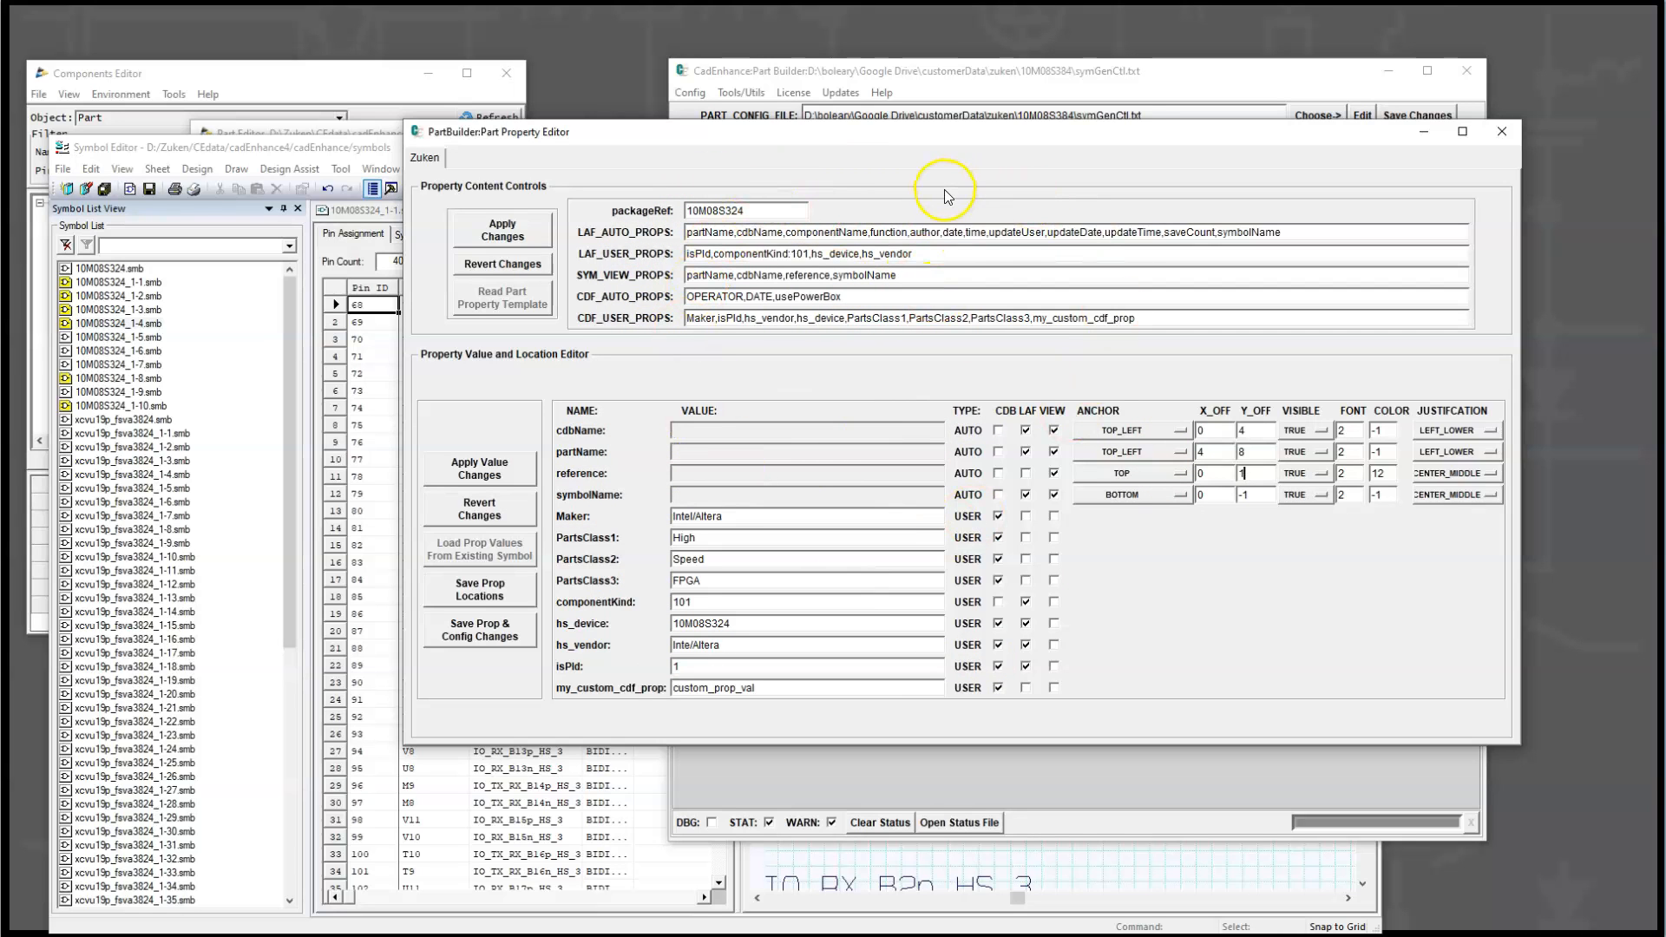
pyautogui.moveTo(936, 131); pyautogui.dragTo(934, 125)
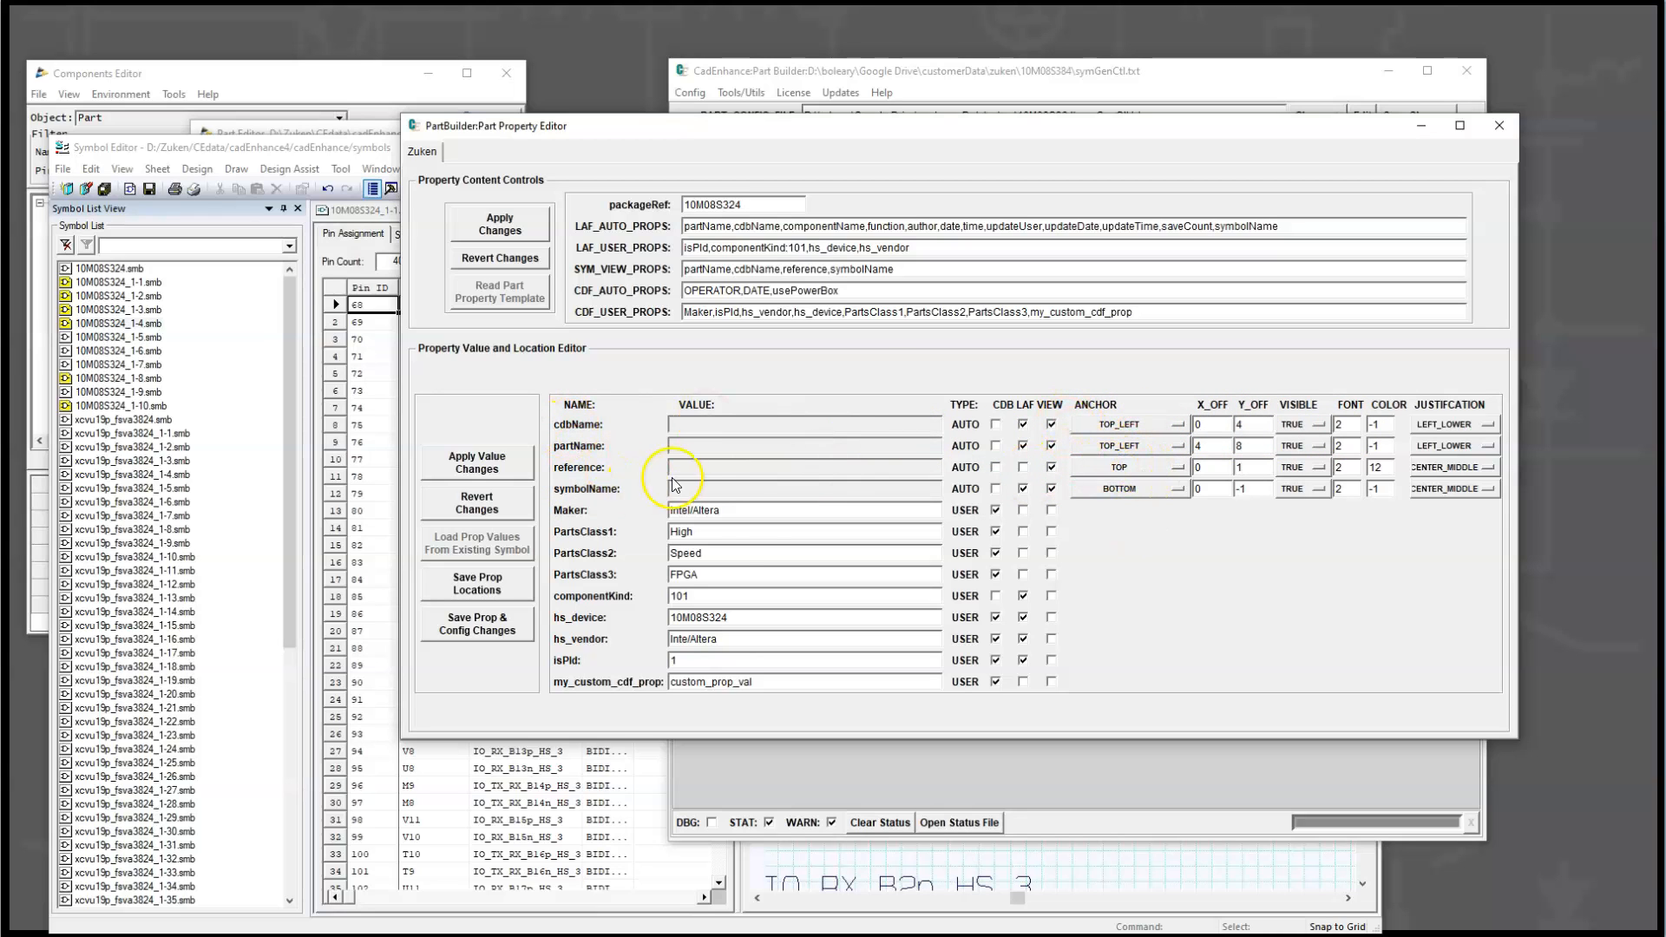
pyautogui.click(686, 535)
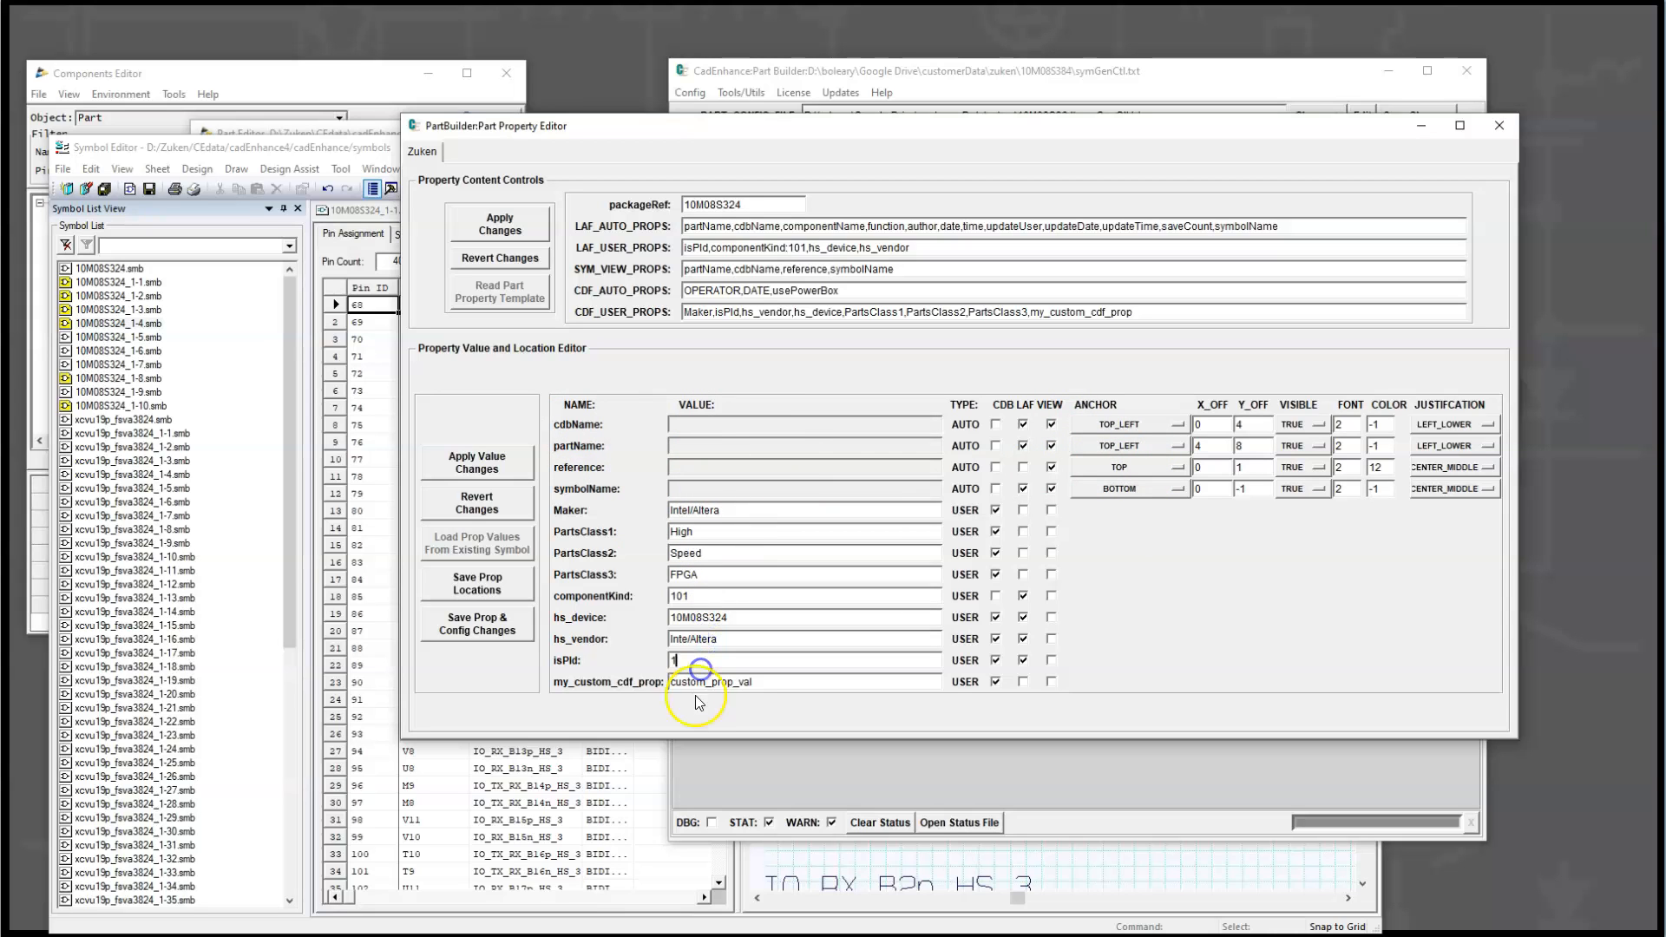
pyautogui.click(727, 511)
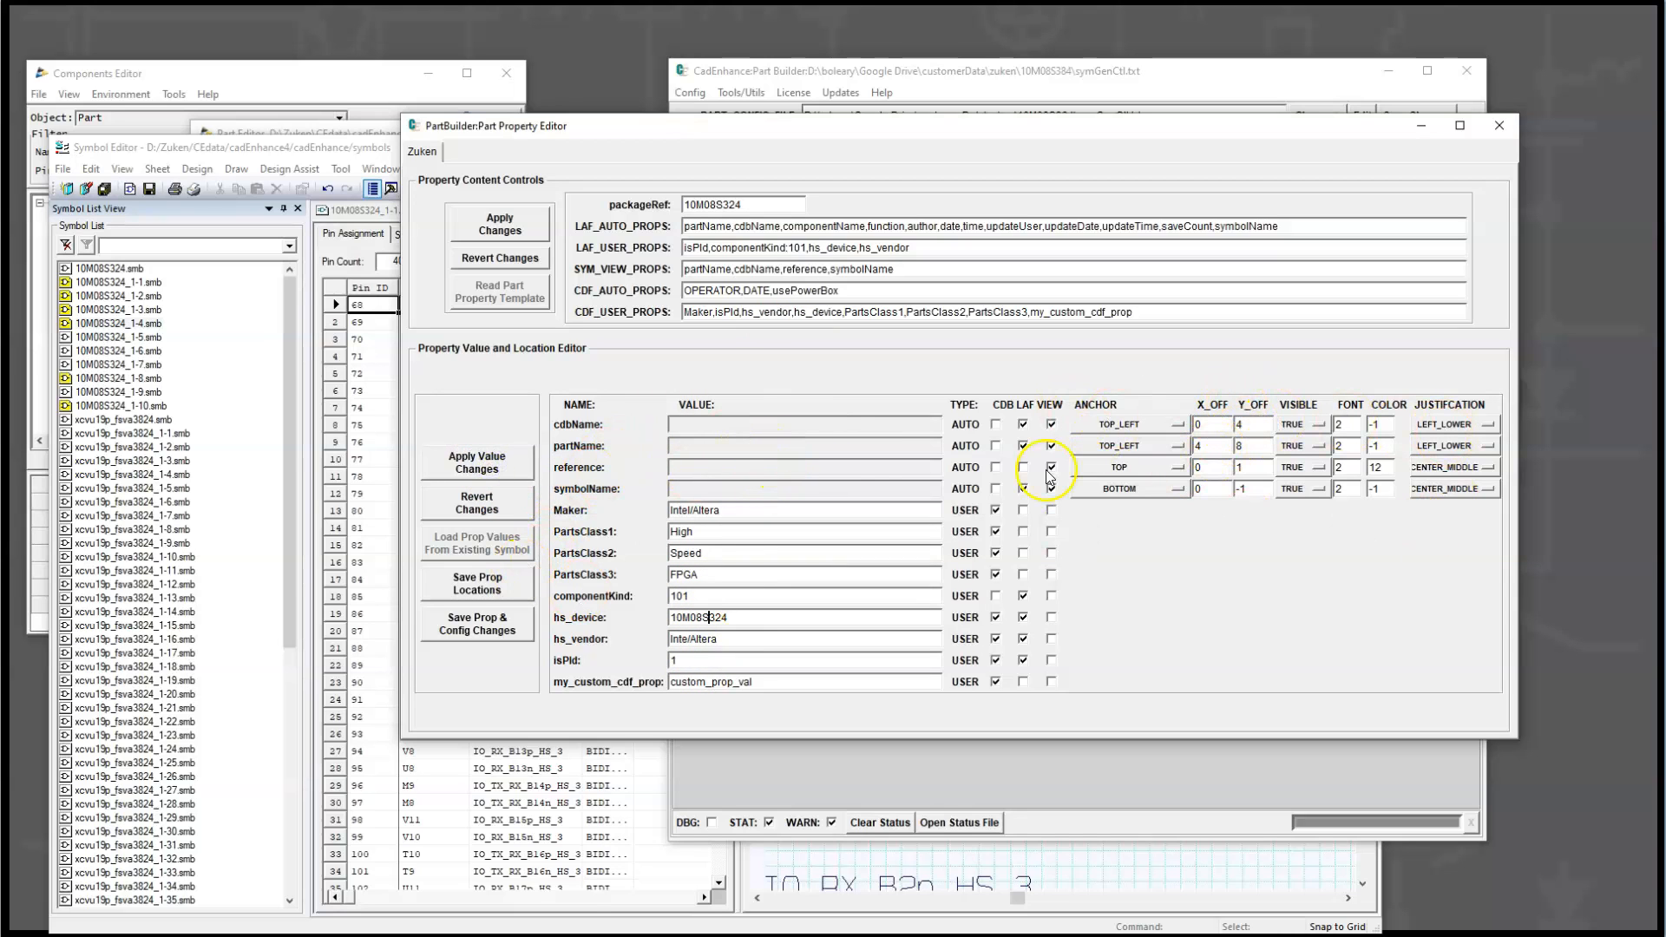
# - Save the Zuken property locations to the 10M08S384 folder and save the property and configuration changes
pyautogui.click(479, 583)
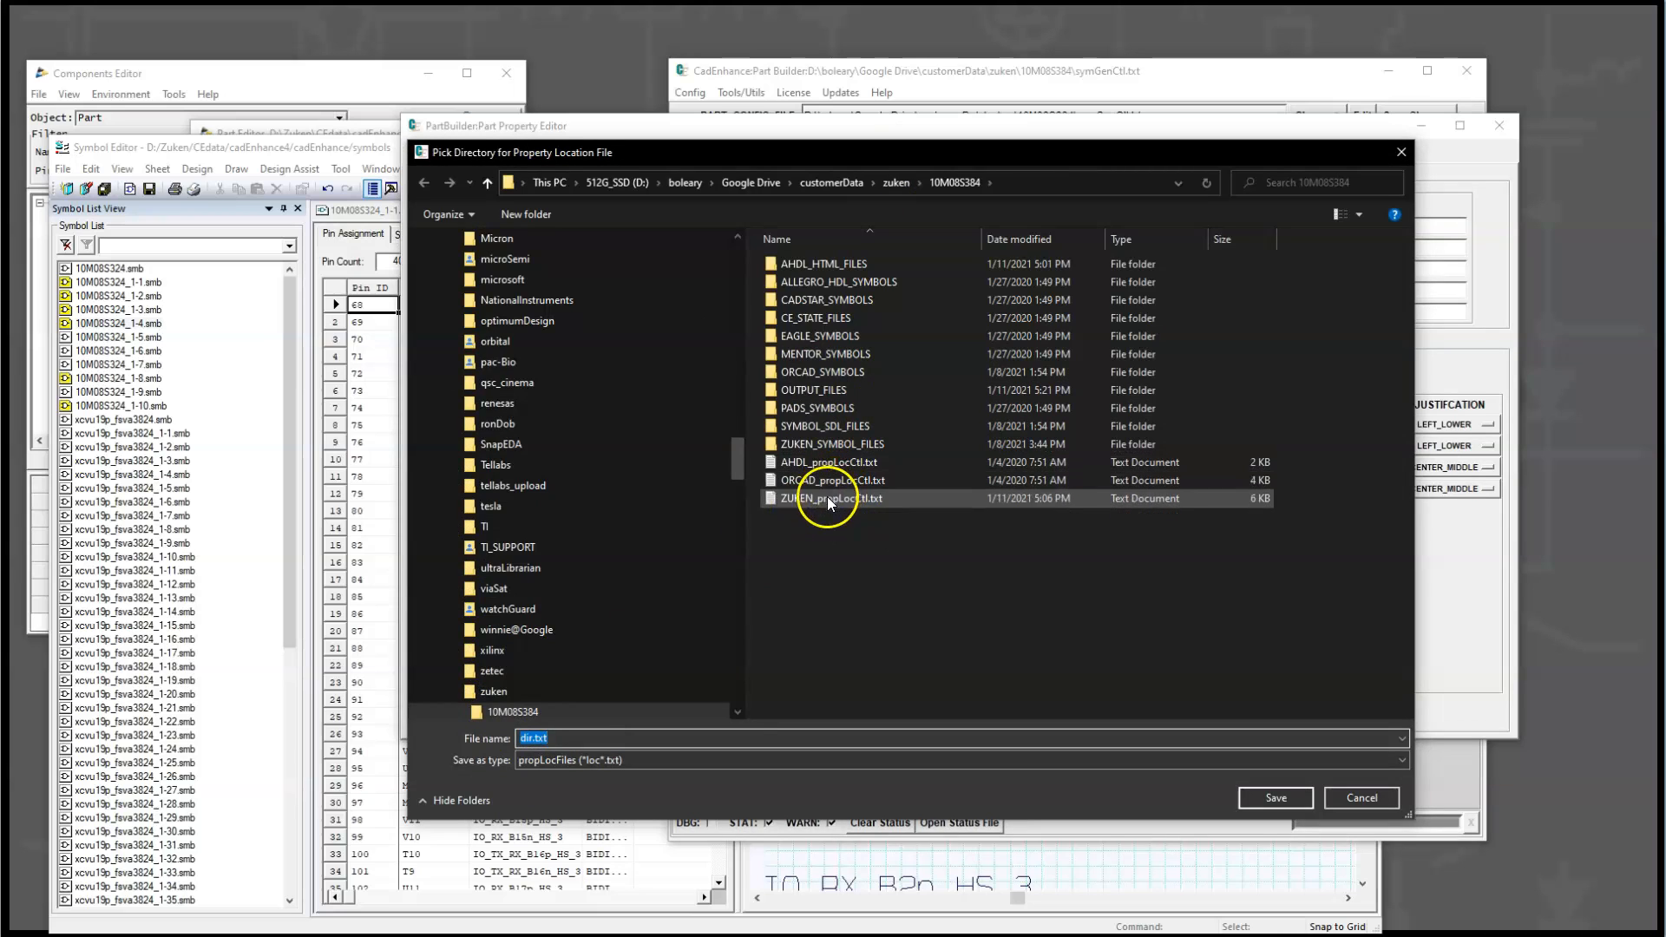
pyautogui.click(545, 738)
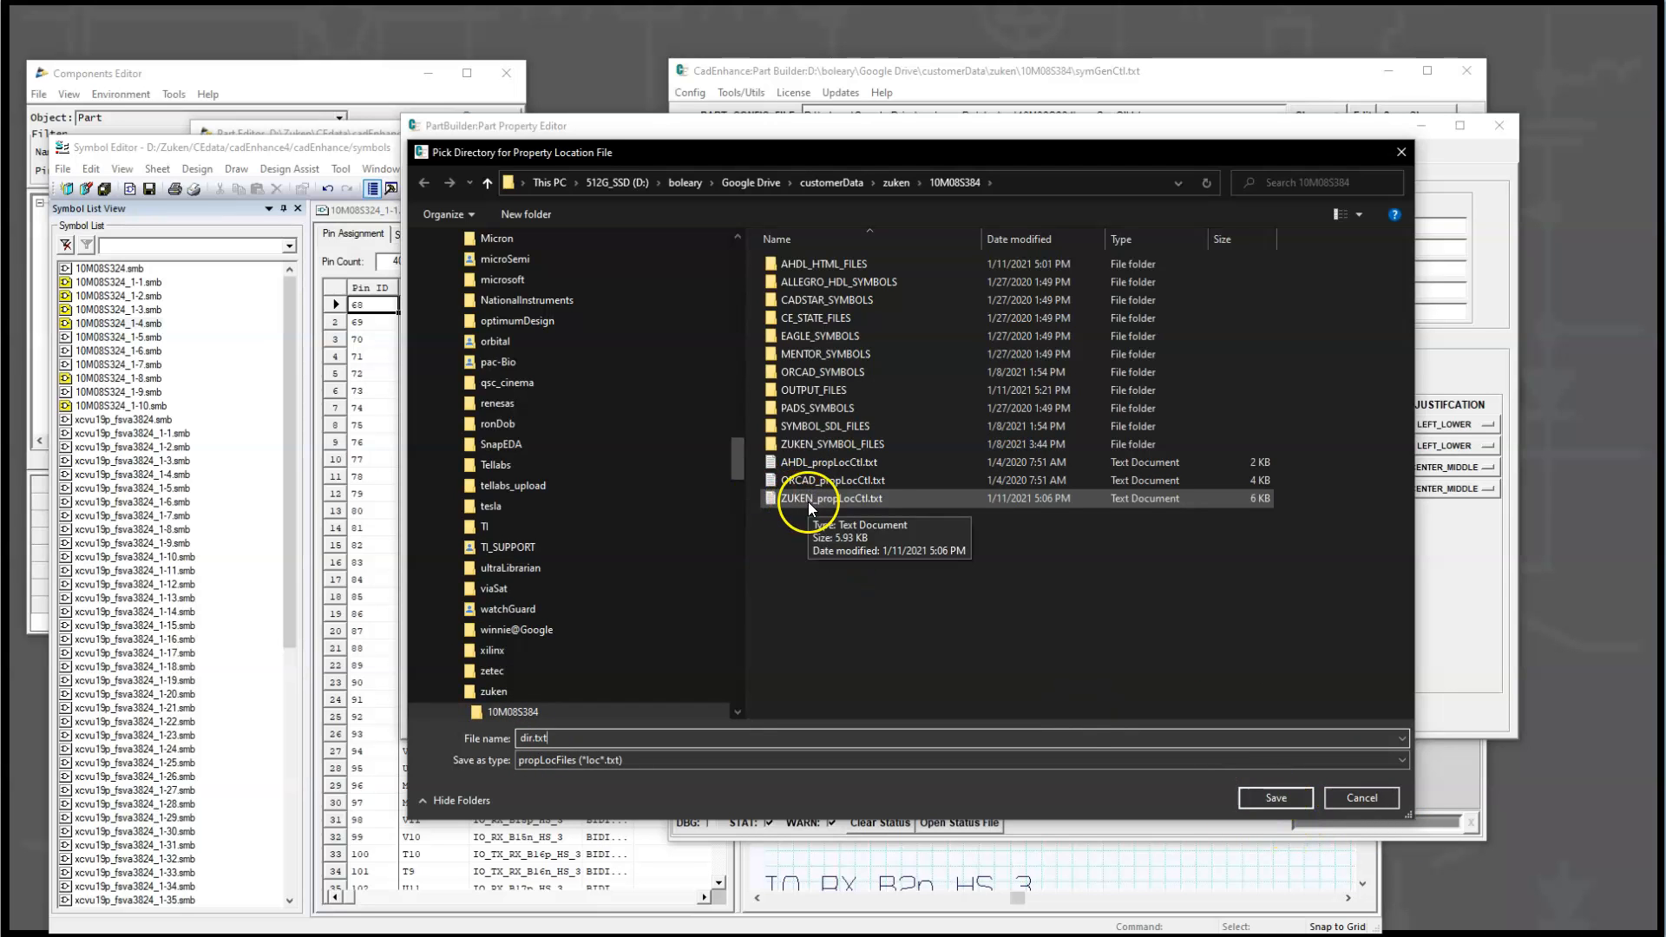
pyautogui.click(1286, 795)
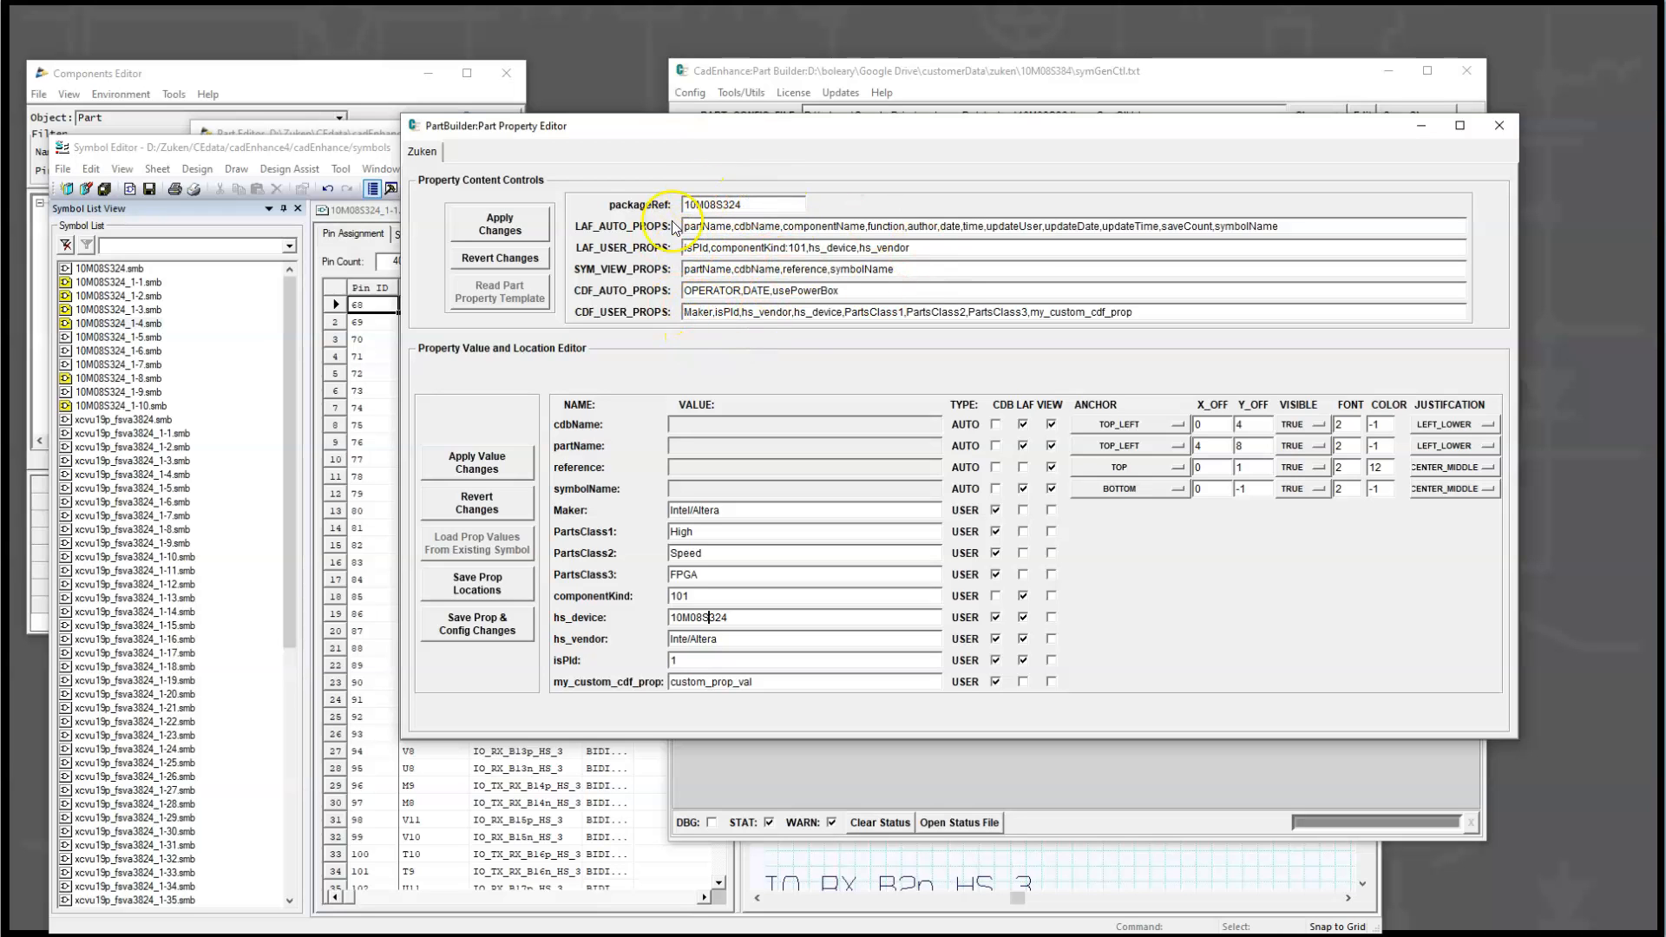
pyautogui.click(452, 623)
# - Rebuild the Zuken symbols with SYMBOL-BUILDER in Part Builder and recheck the property values in the Part Property Editor
pyautogui.click(1137, 77)
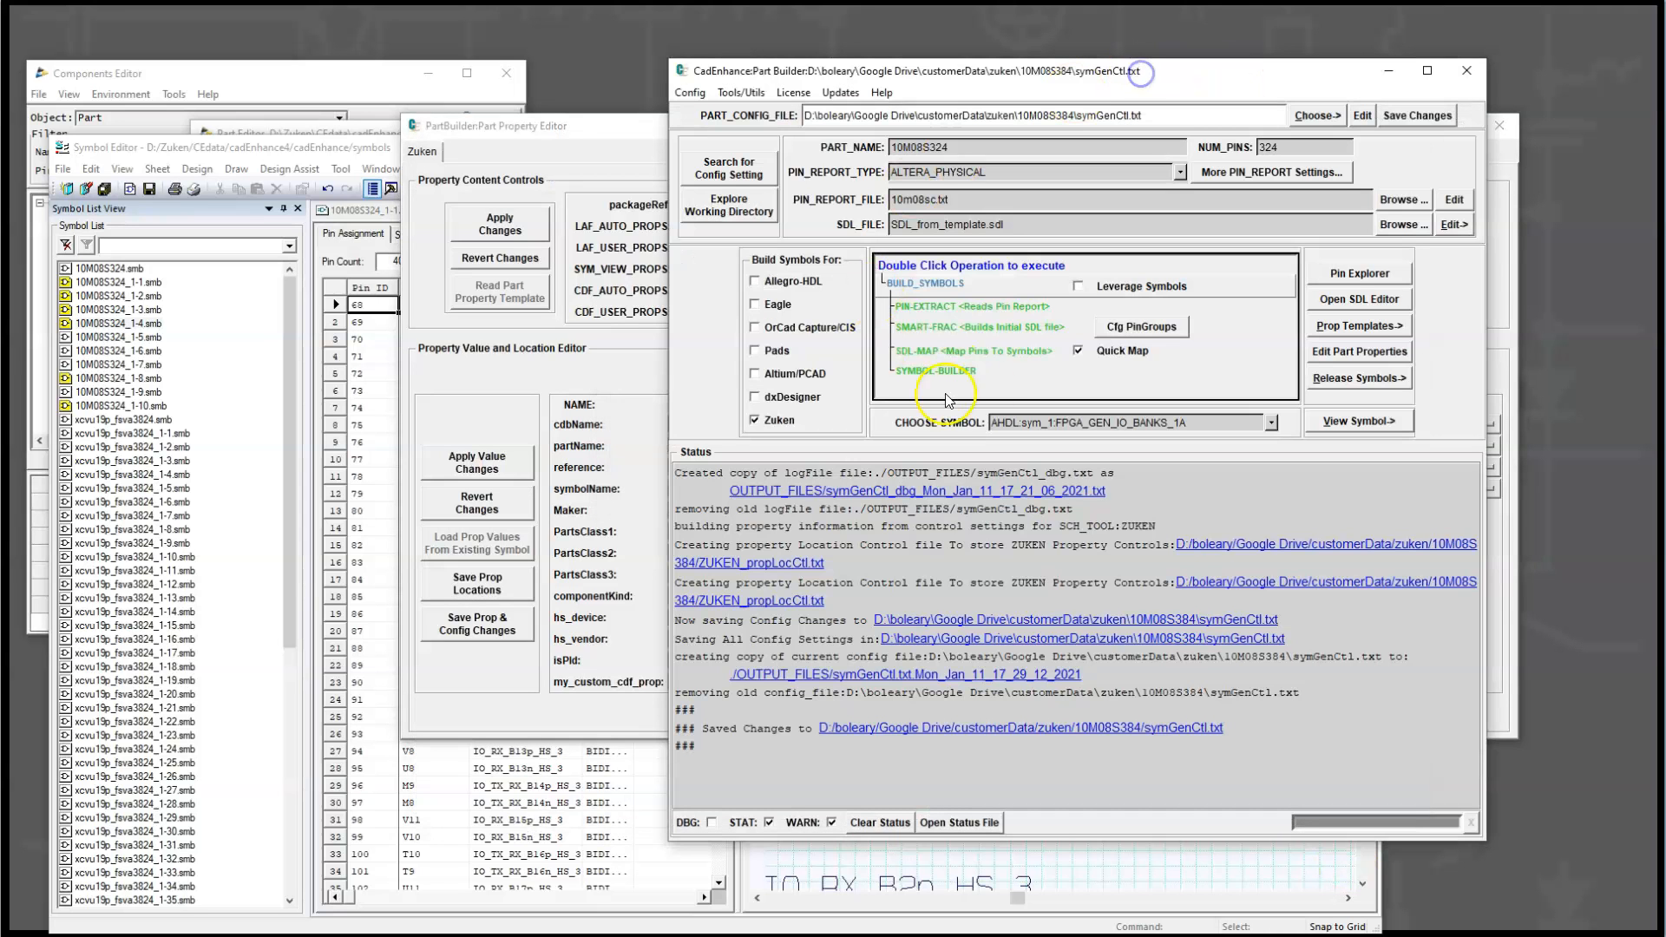
pyautogui.doubleClick(948, 371)
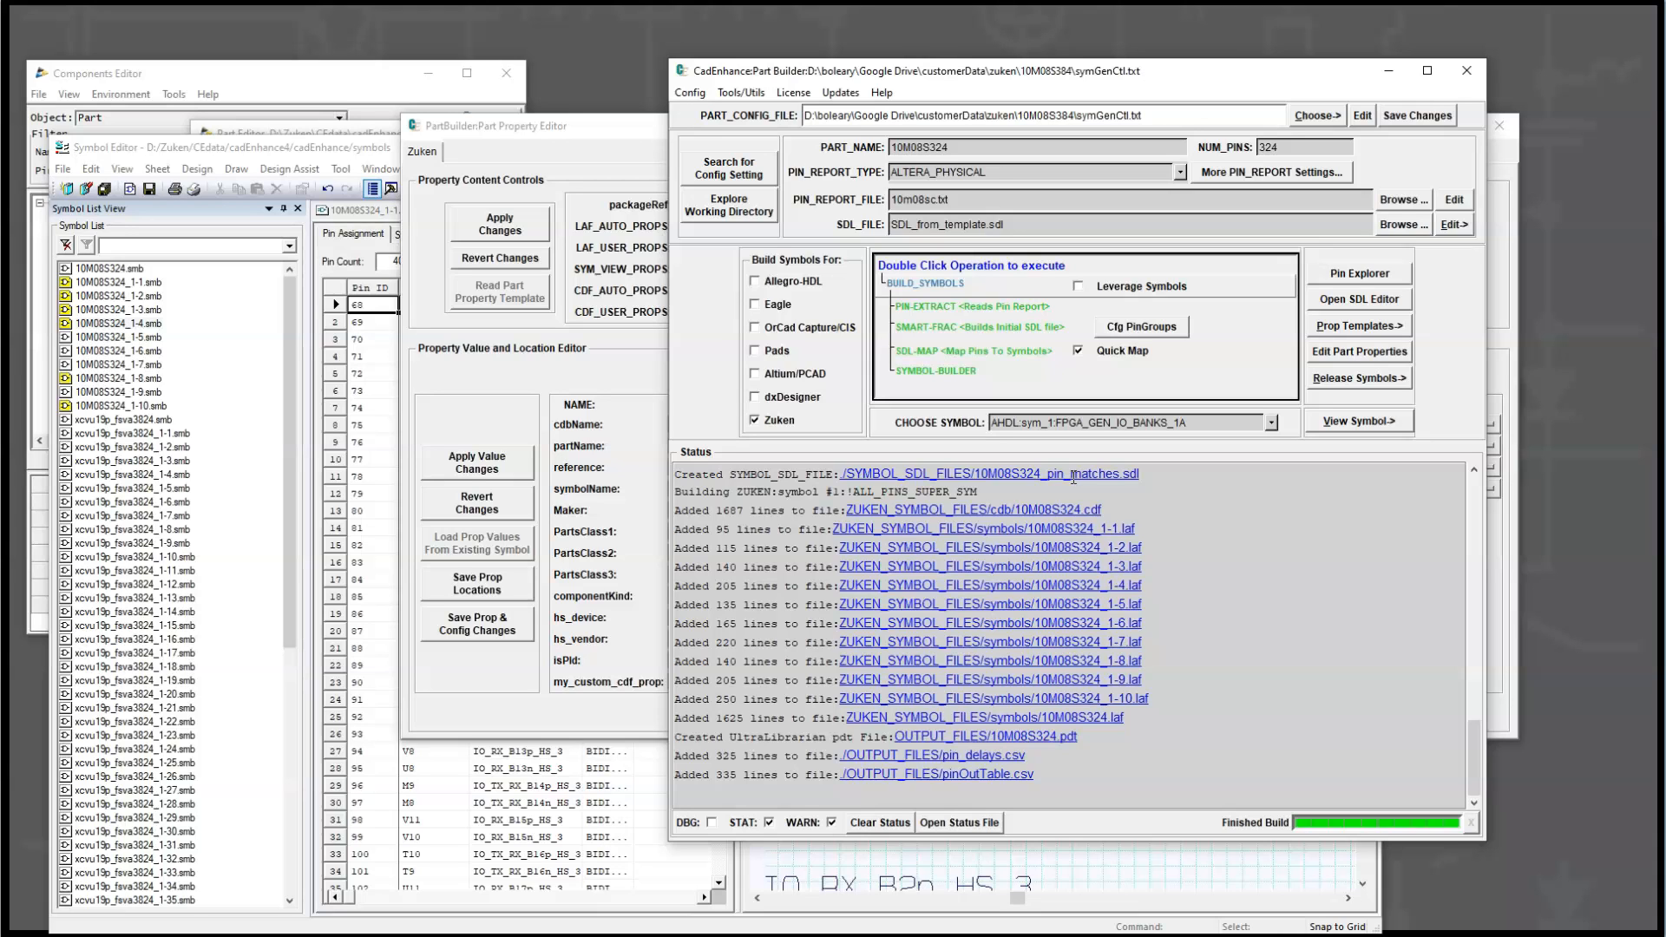
pyautogui.click(613, 128)
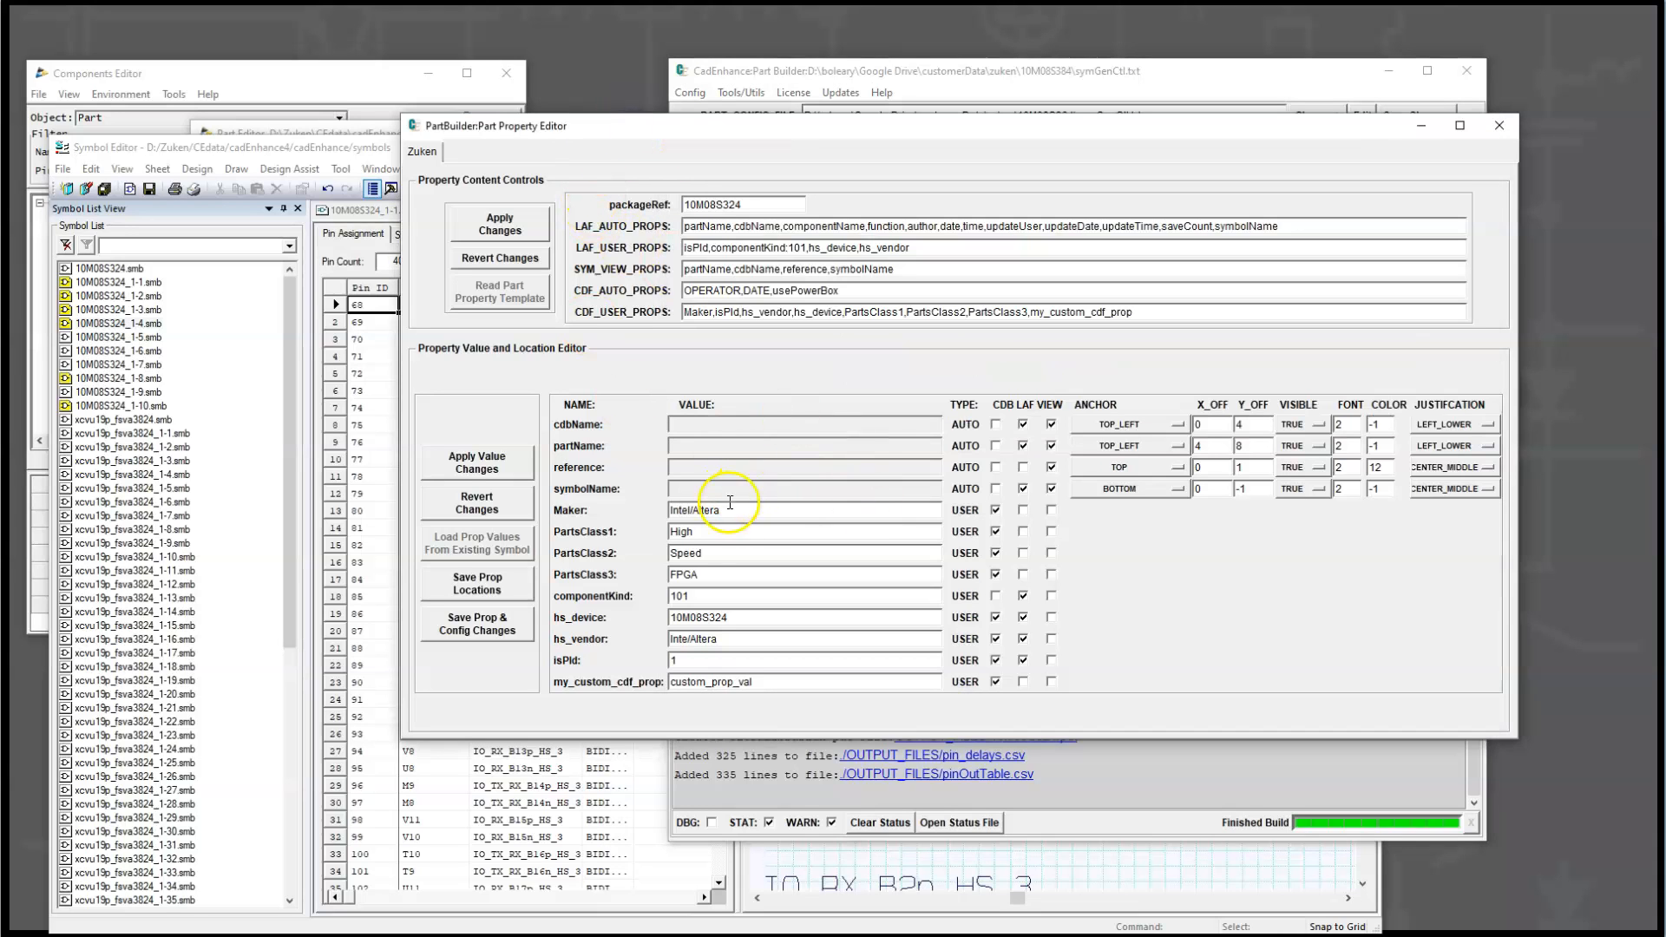
pyautogui.click(794, 502)
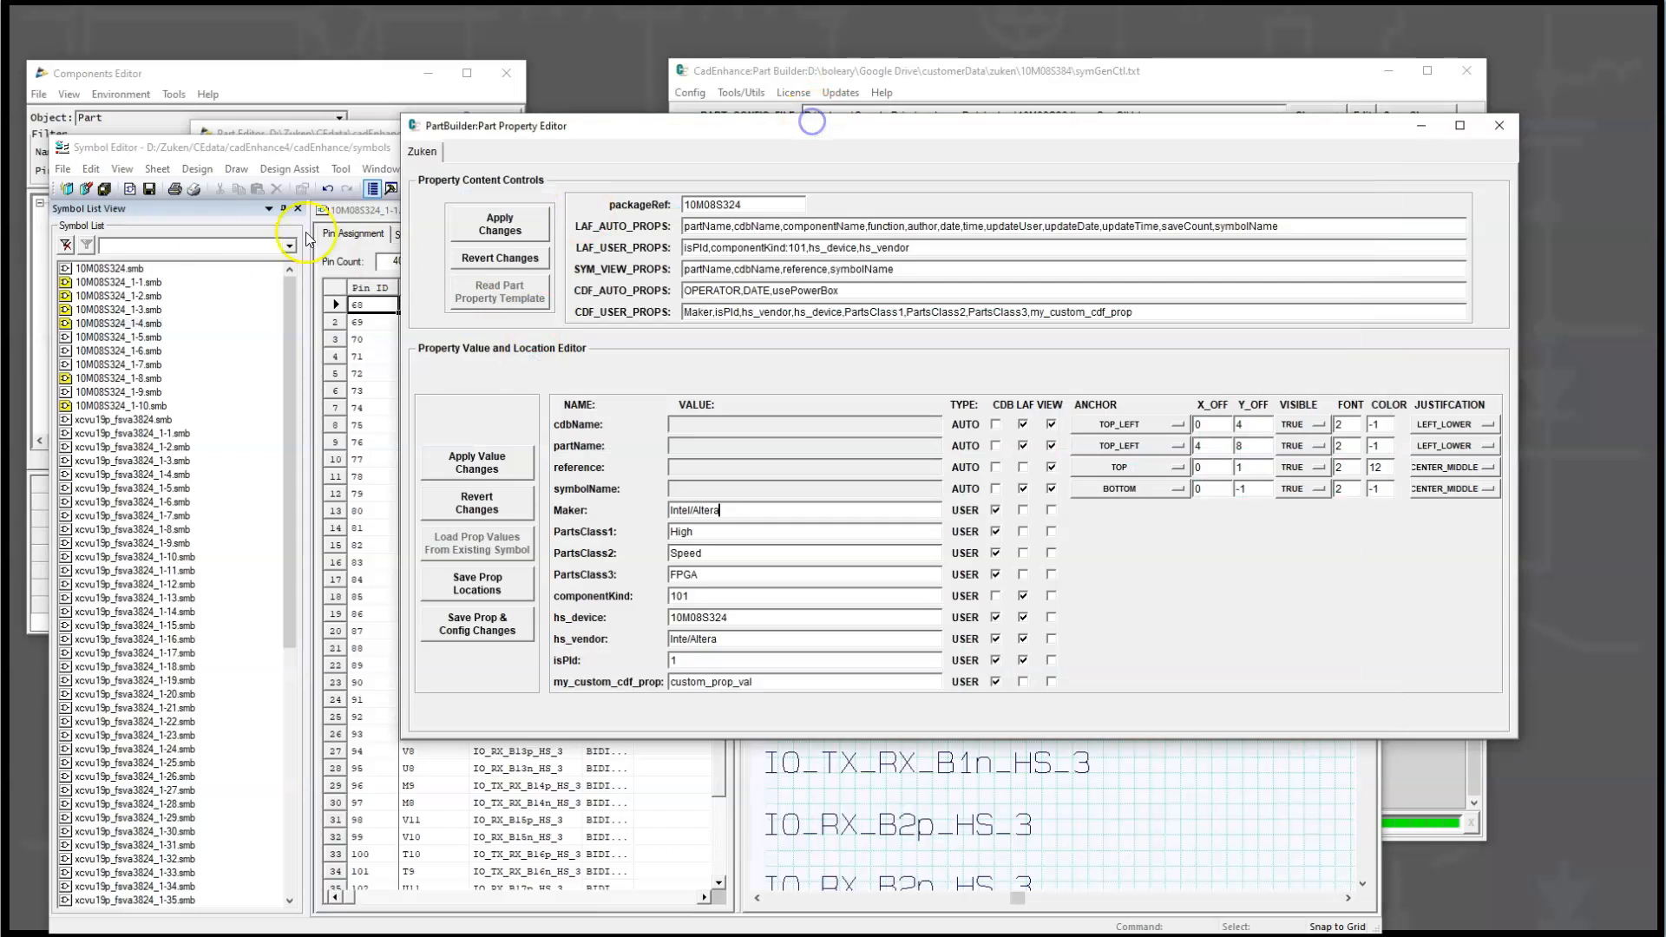
# - Bring the Symbol Editor and Part Editor windows to the front, then close the Symbol Editor
pyautogui.click(328, 310)
pyautogui.click(916, 67)
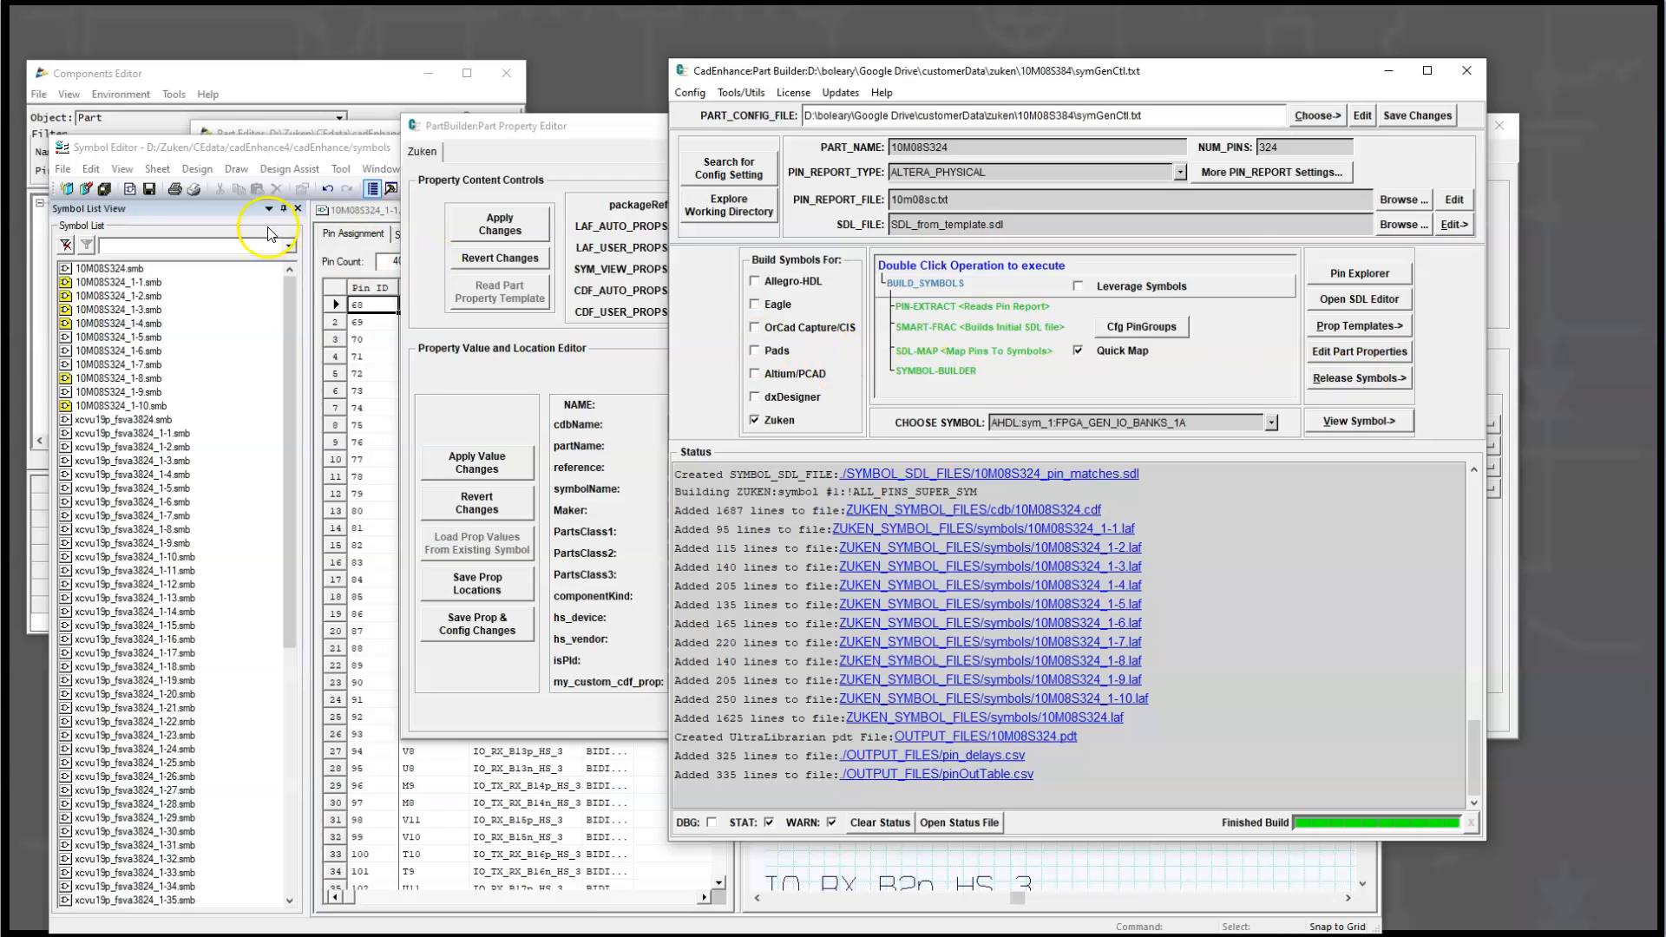
pyautogui.click(300, 149)
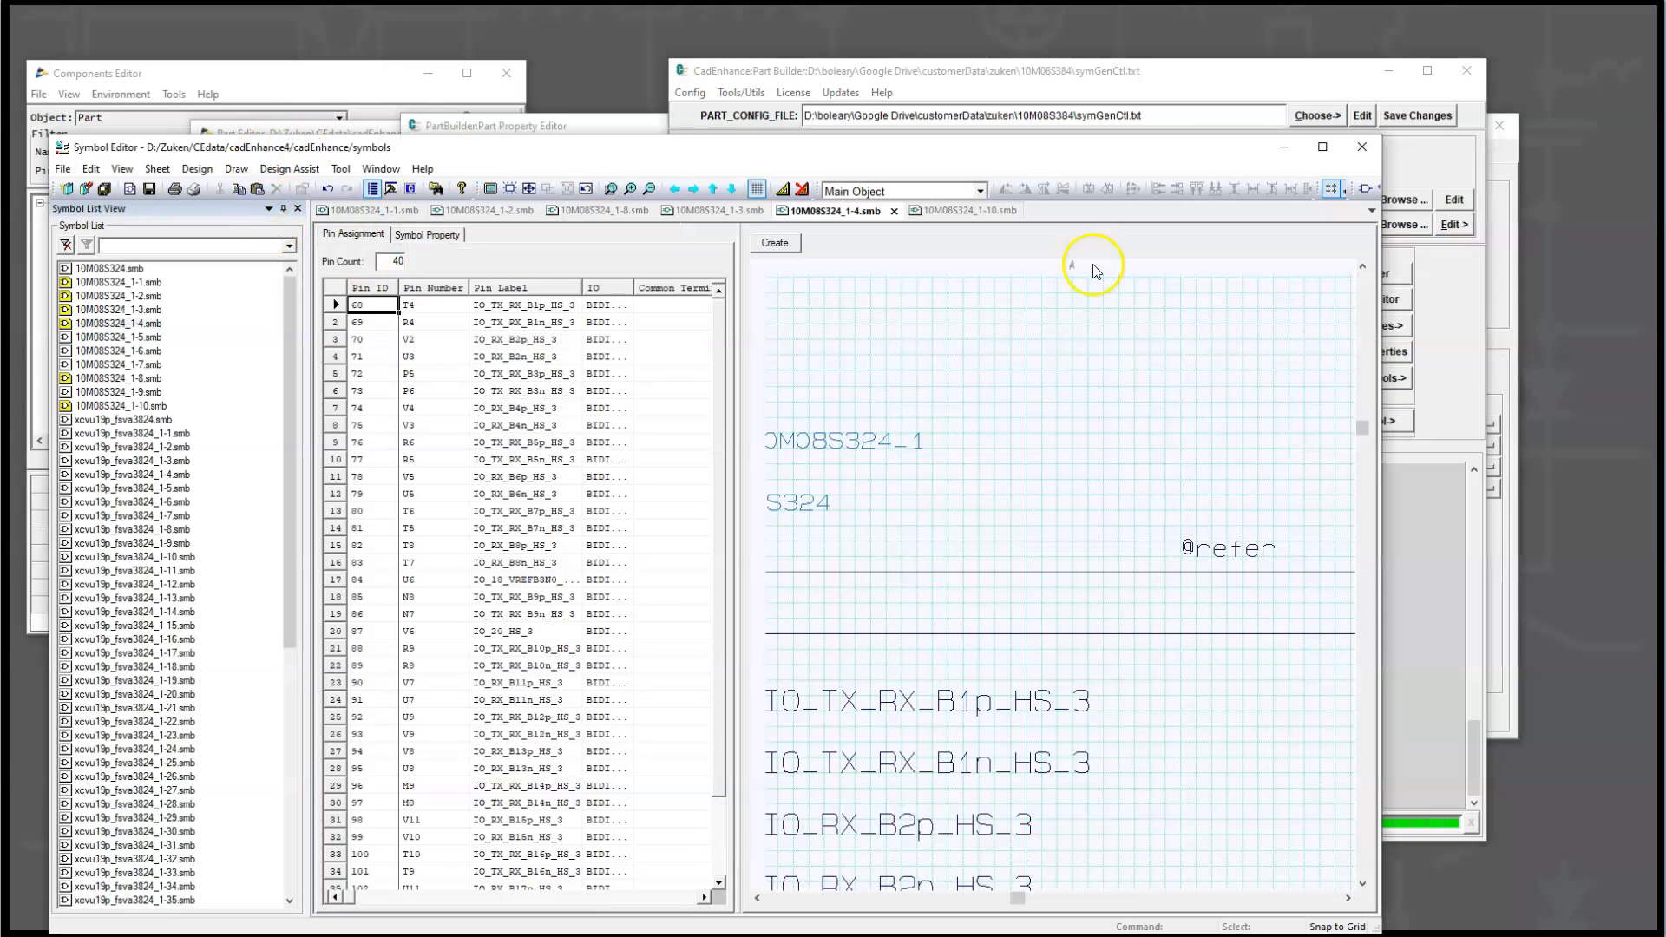
pyautogui.click(354, 128)
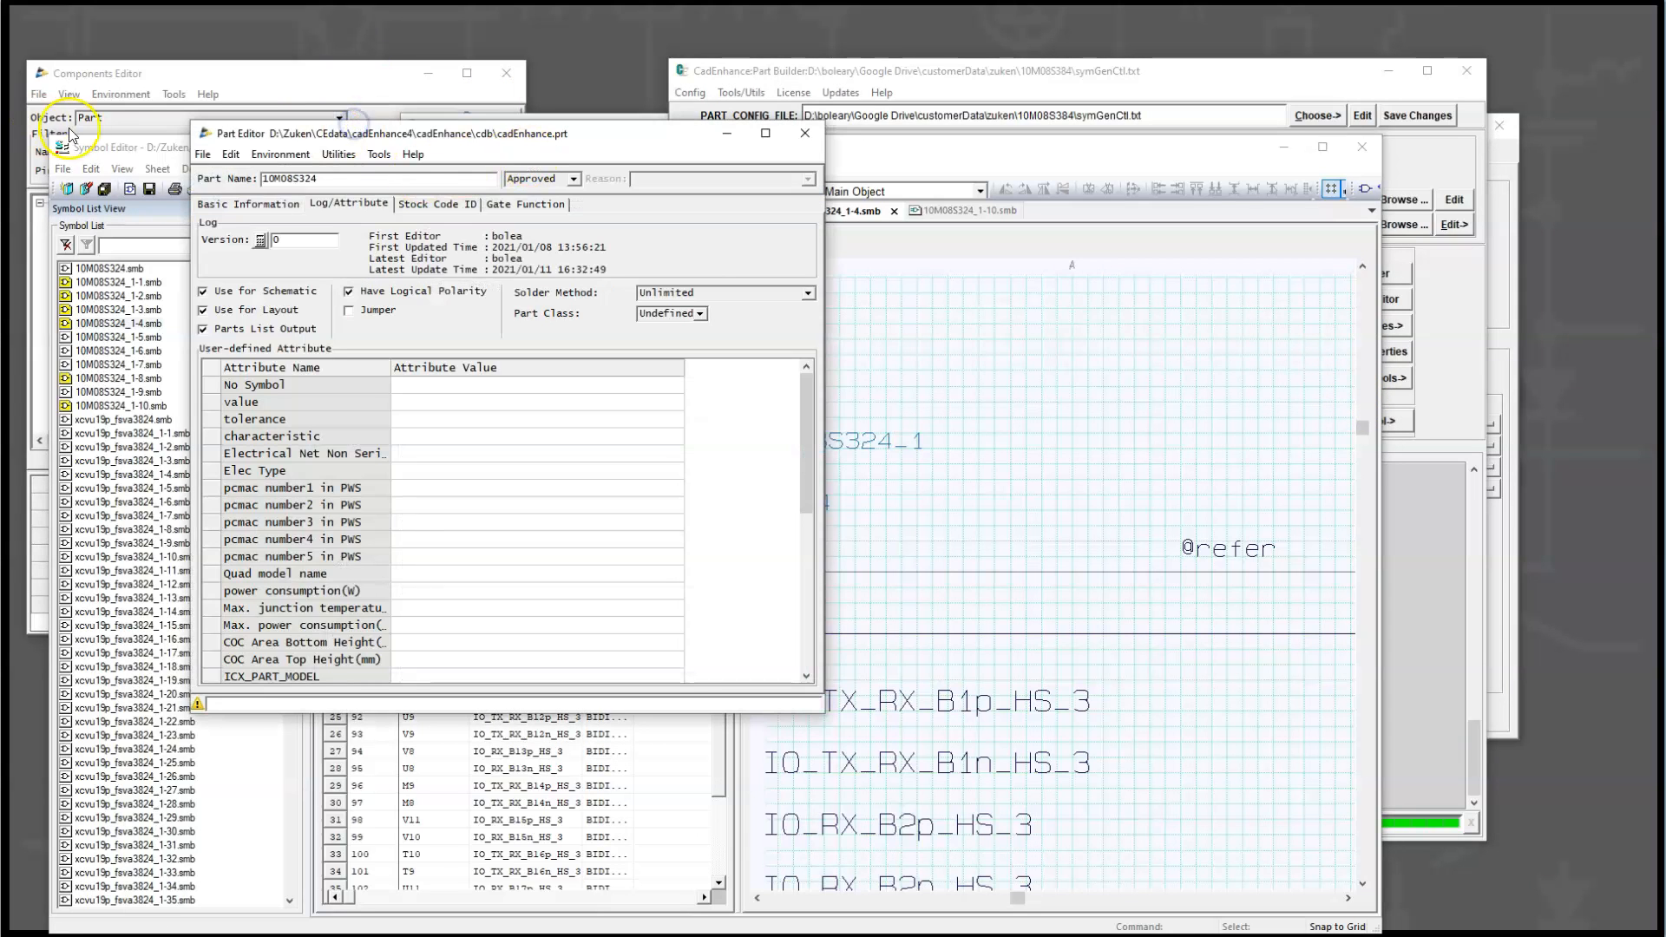
pyautogui.click(104, 148)
pyautogui.click(1362, 150)
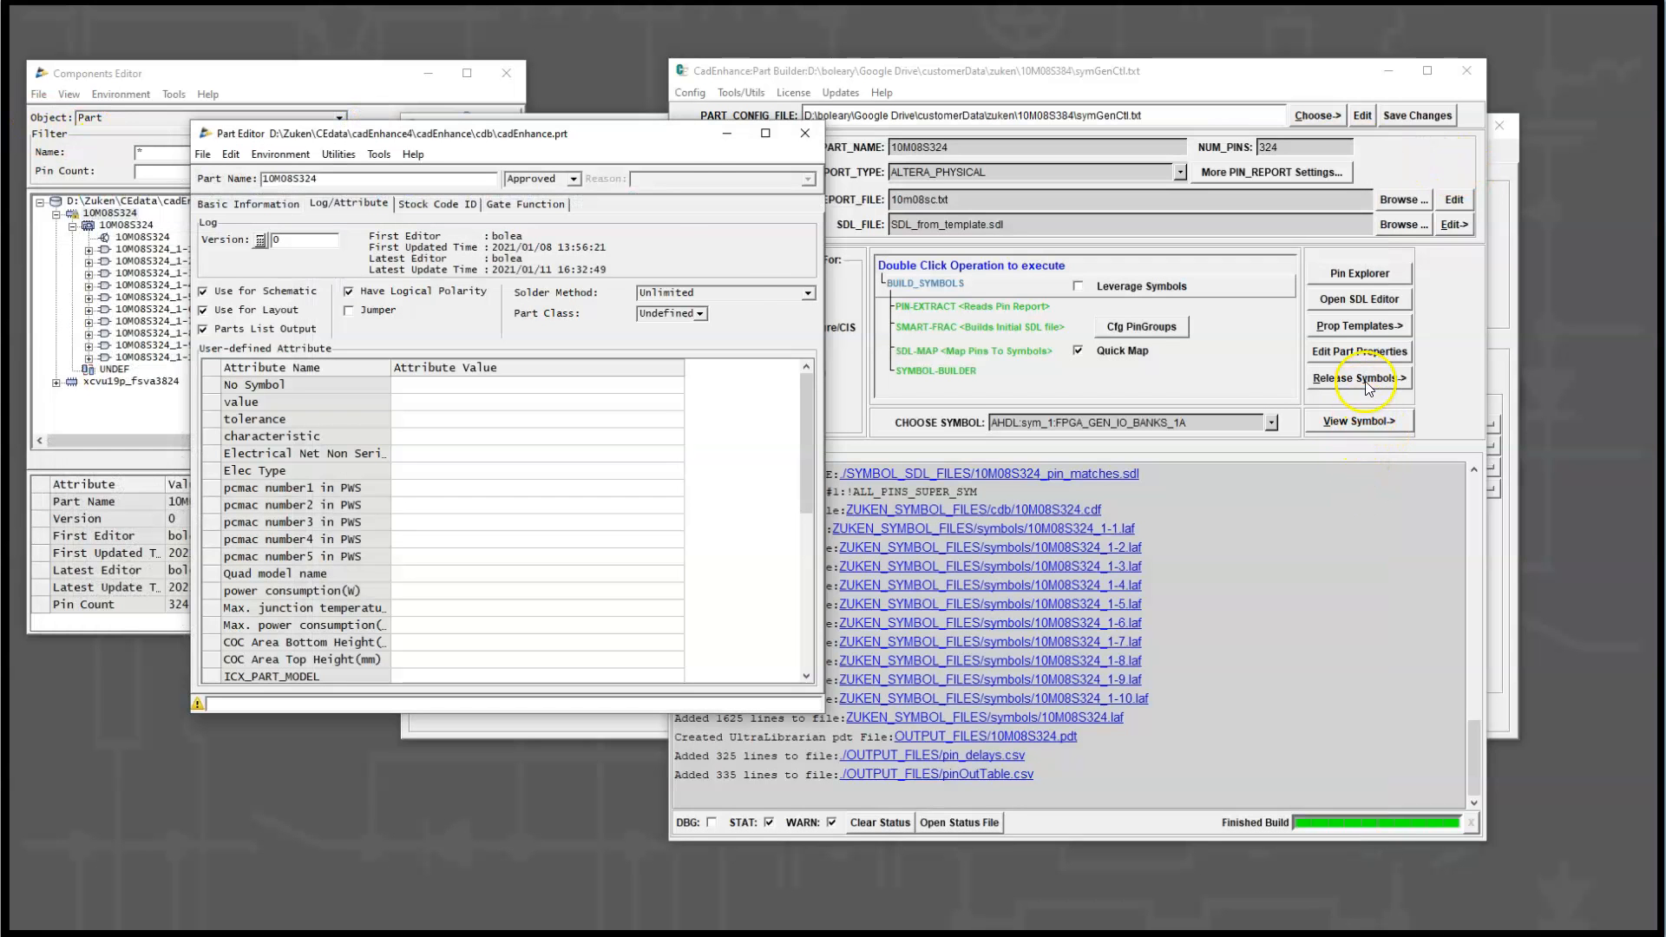
# - Release the Zuken symbol files from Part Builder by copying them to the library directory D:\Zuken\CEdata\CadEnhance4
pyautogui.click(1364, 380)
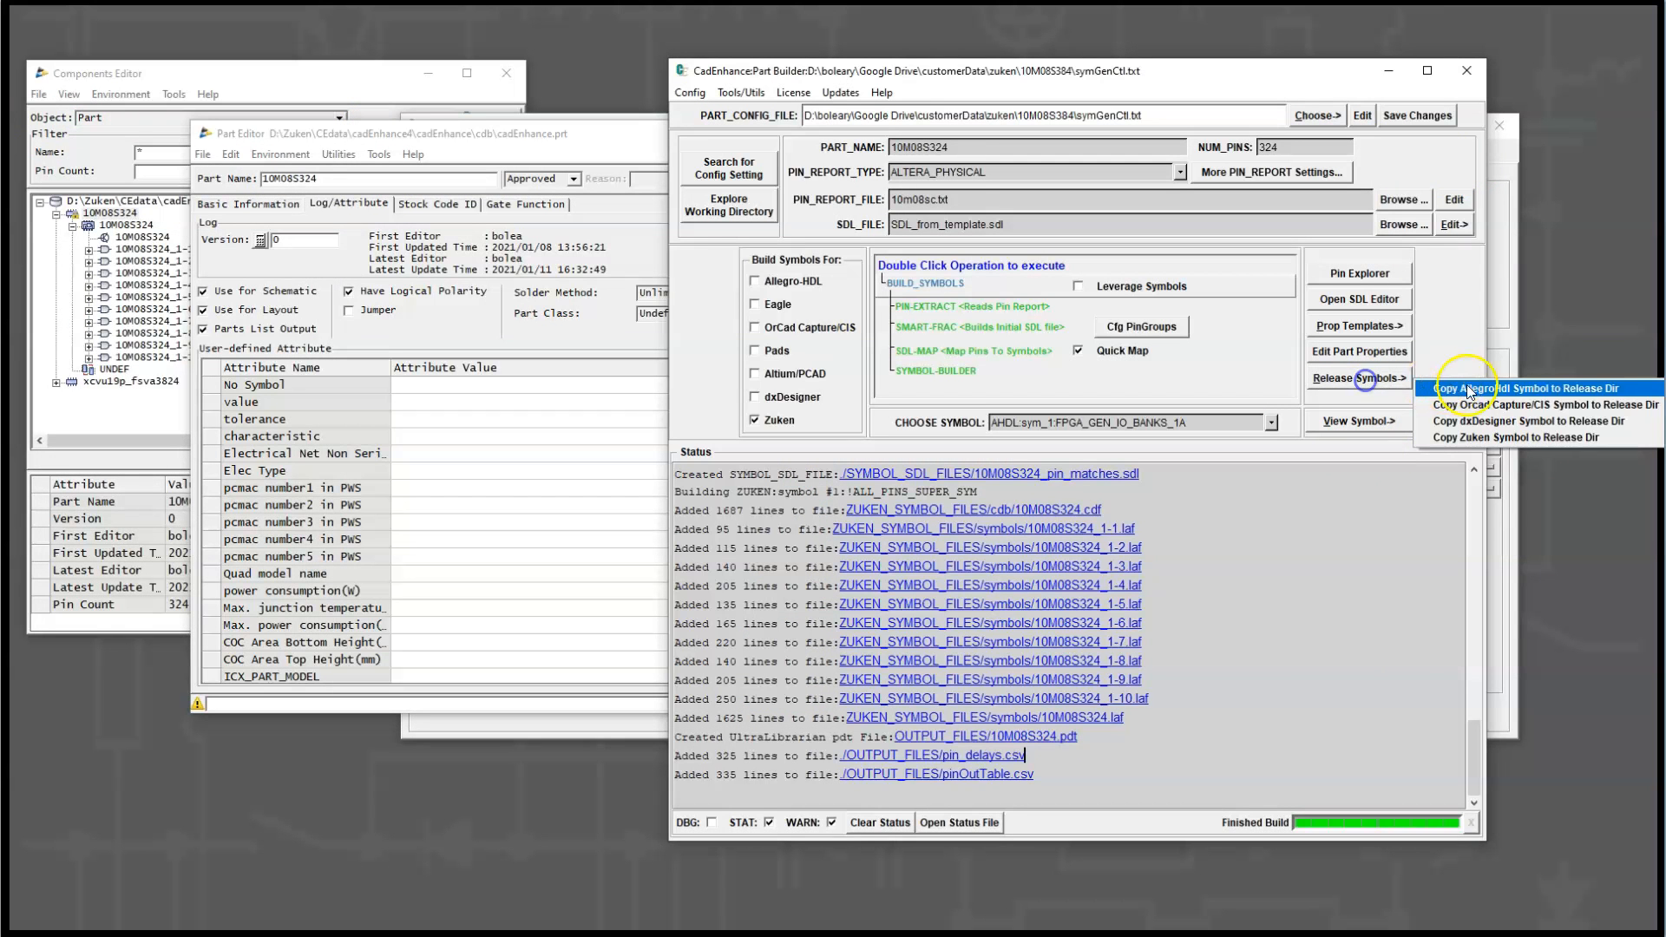
pyautogui.click(1490, 439)
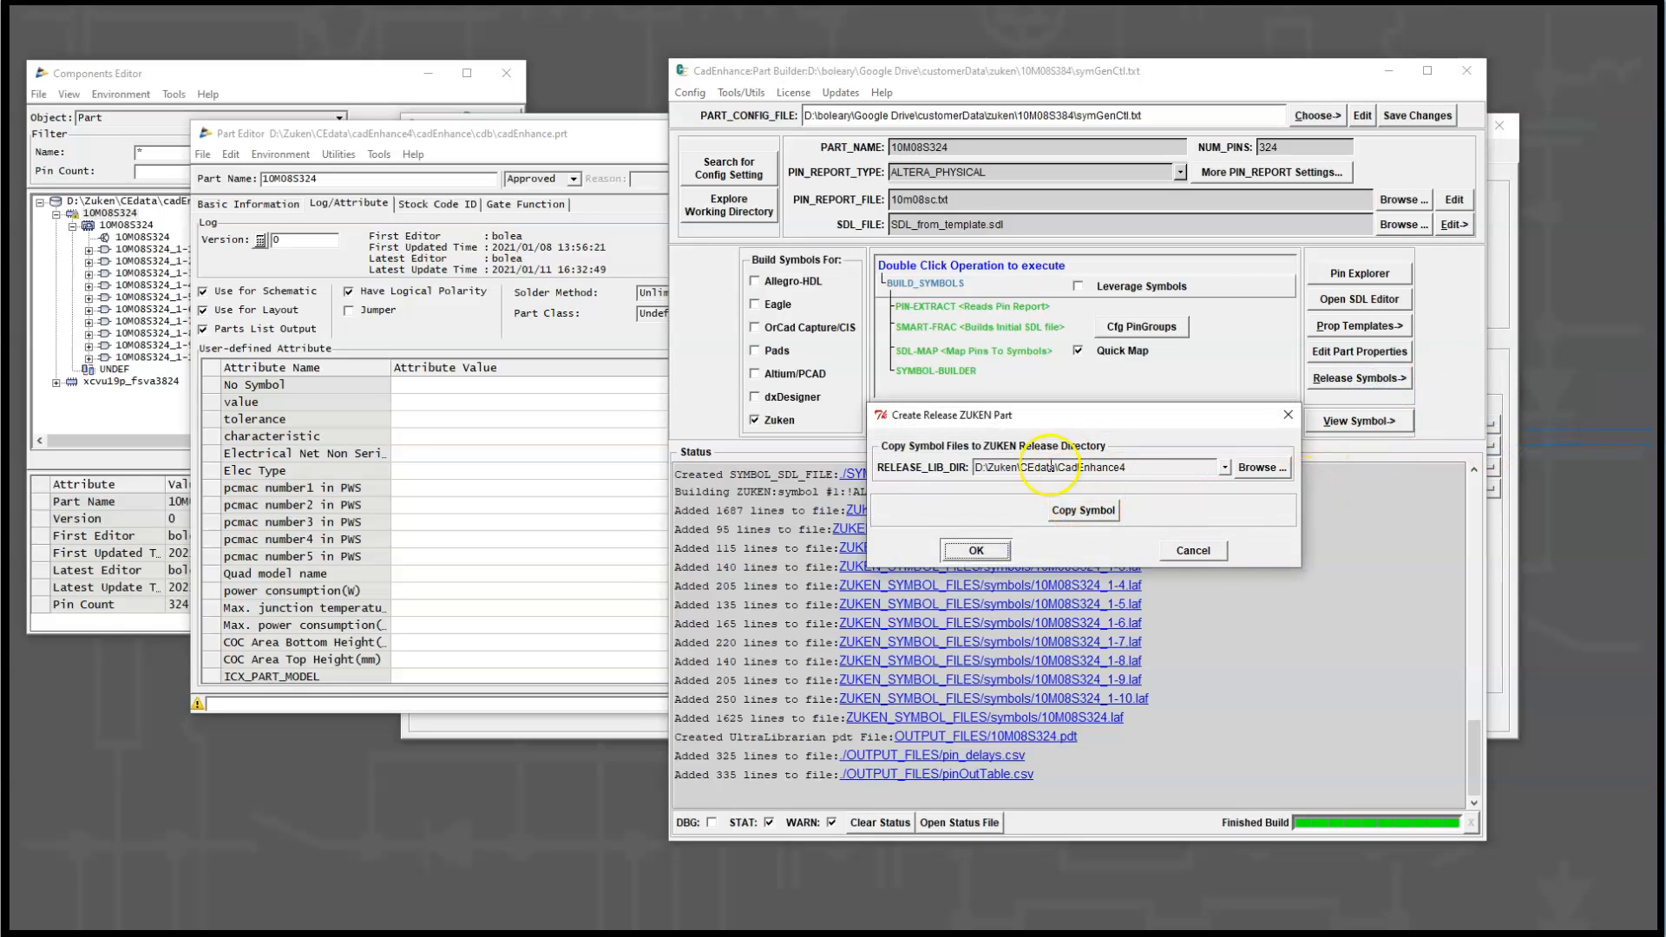
pyautogui.click(1092, 469)
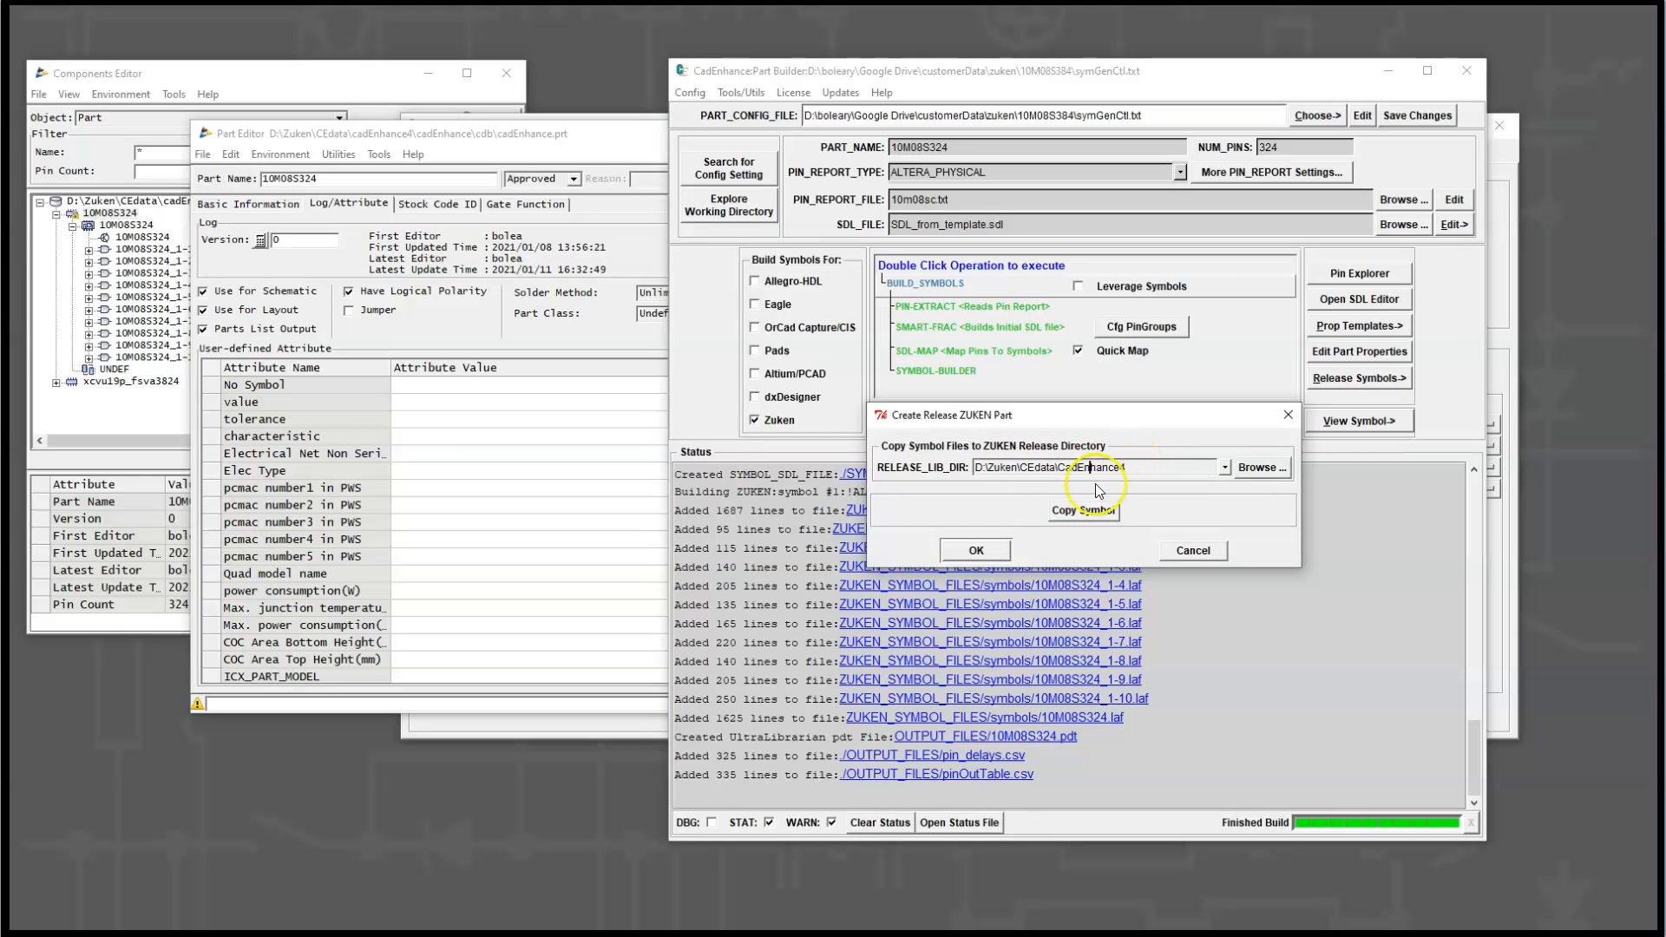
pyautogui.click(1100, 512)
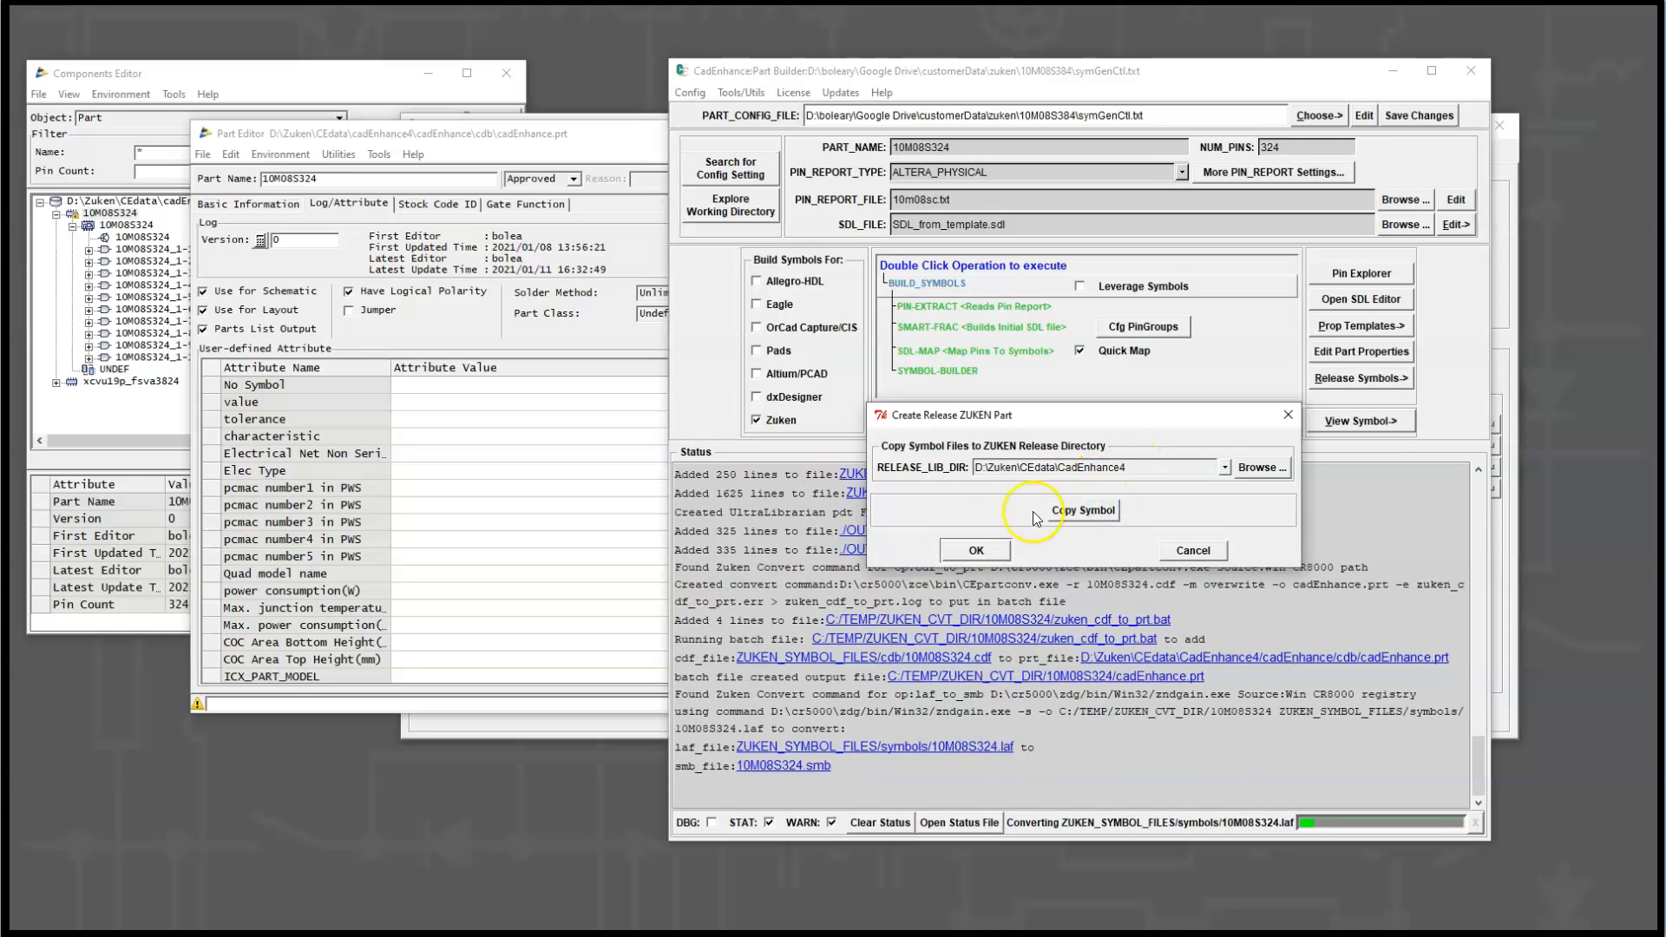